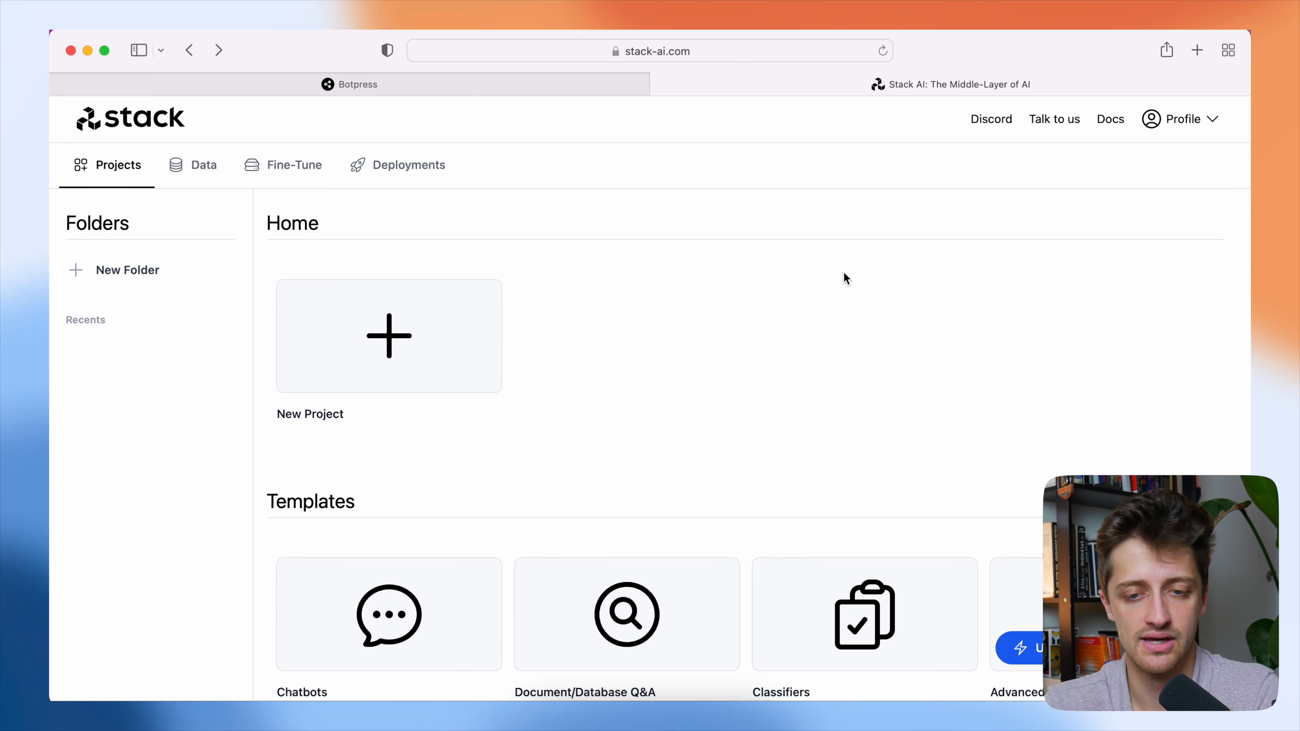
# Create a new project and add an OpenAI LLM node between the Input and Output nodes.
pyautogui.click(458, 333)
pyautogui.moveTo(603, 349); pyautogui.dragTo(607, 278)
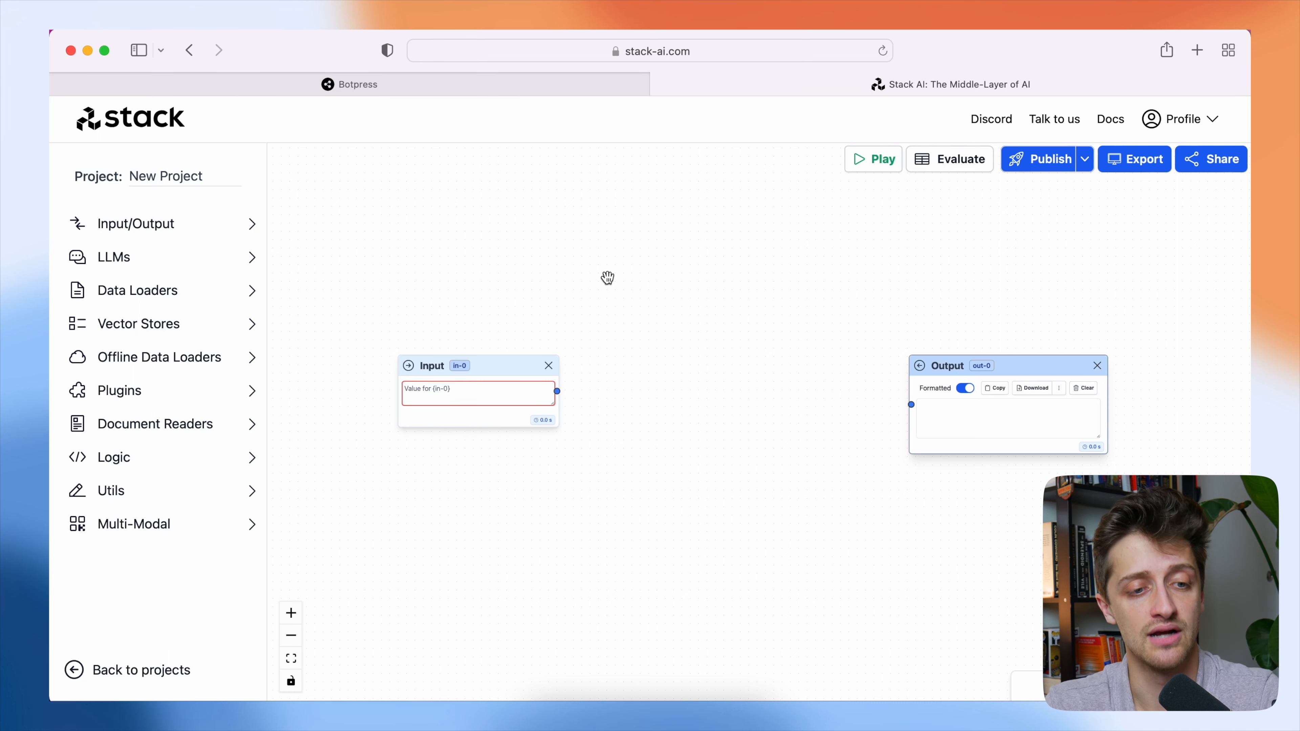
pyautogui.moveTo(608, 277); pyautogui.dragTo(590, 255)
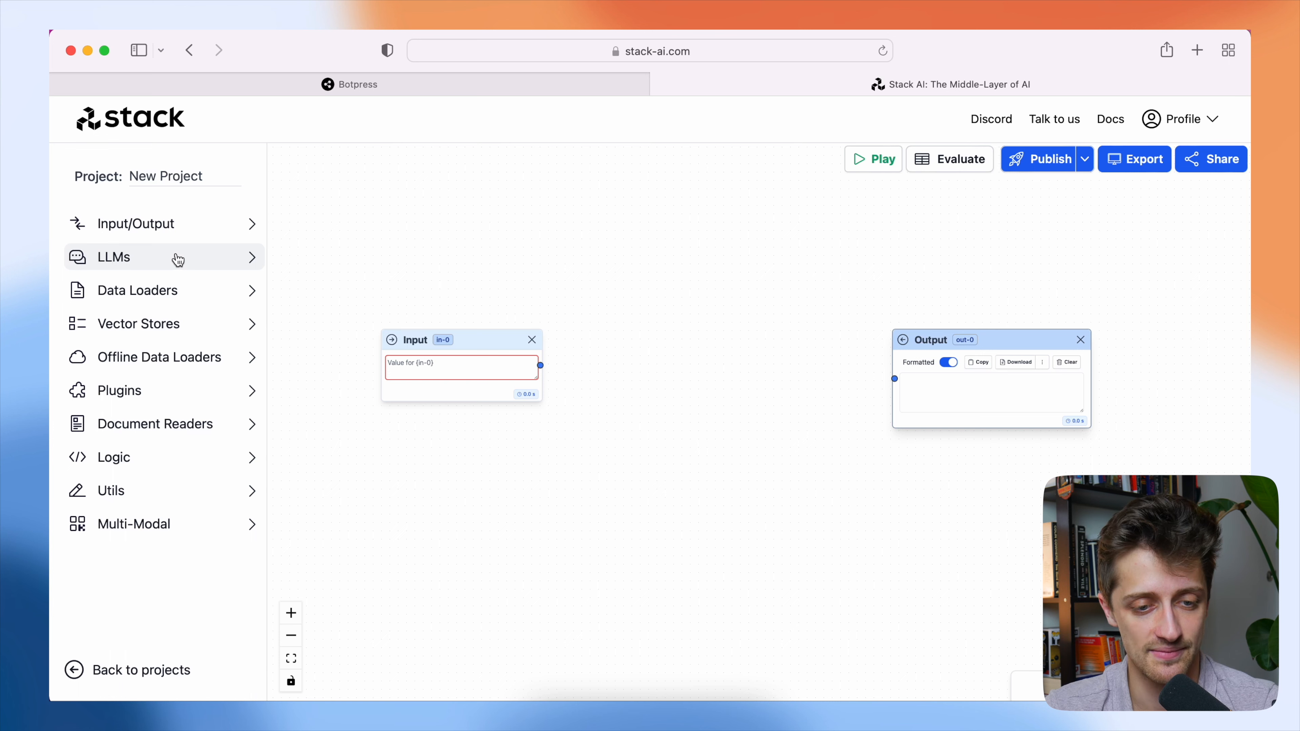
pyautogui.click(177, 259)
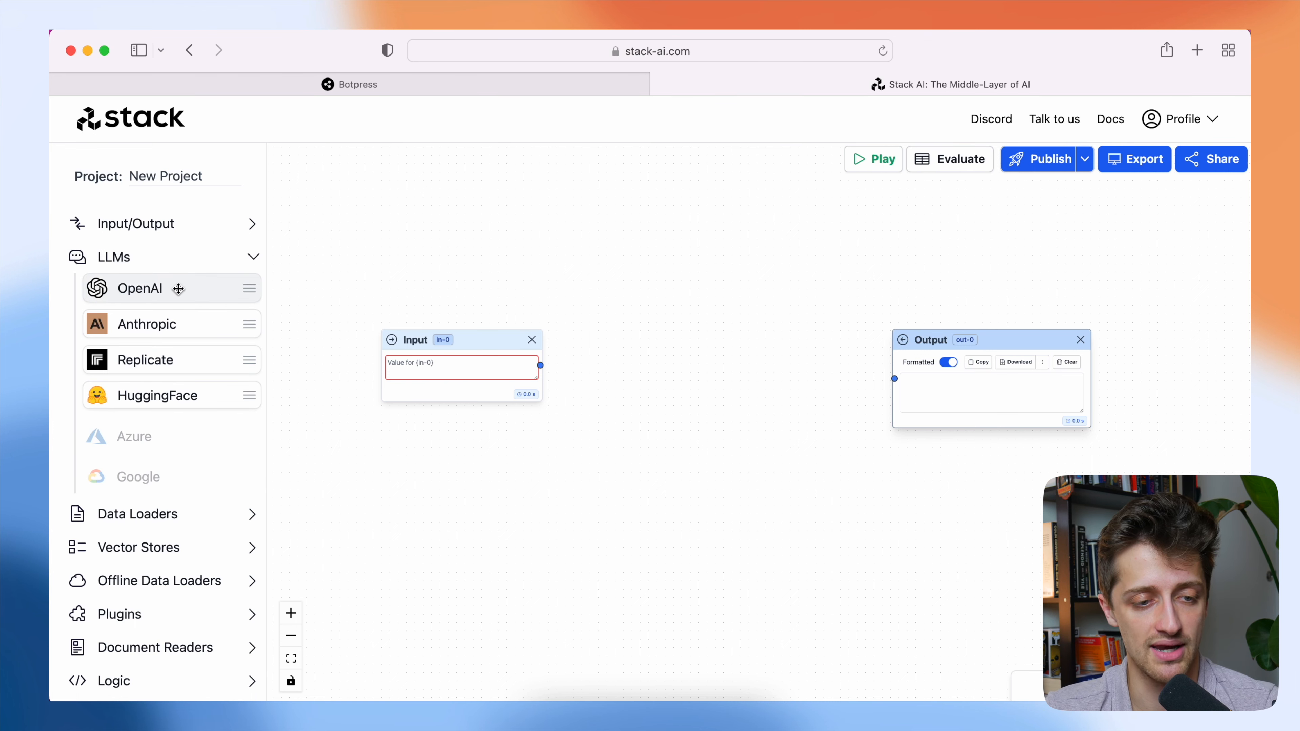
pyautogui.moveTo(176, 291); pyautogui.dragTo(747, 205)
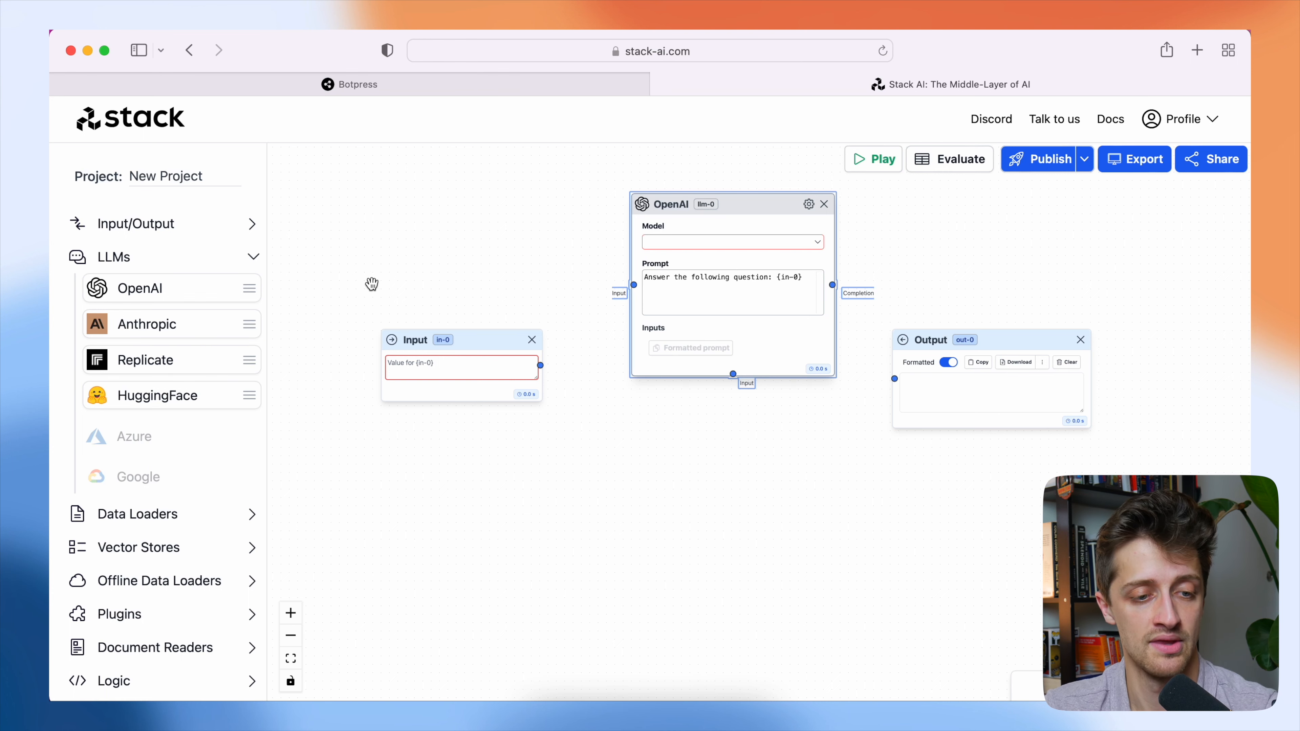
# Add a Documents data loader node to the canvas below the Input node.
pyautogui.scroll(-1, 174, 477)
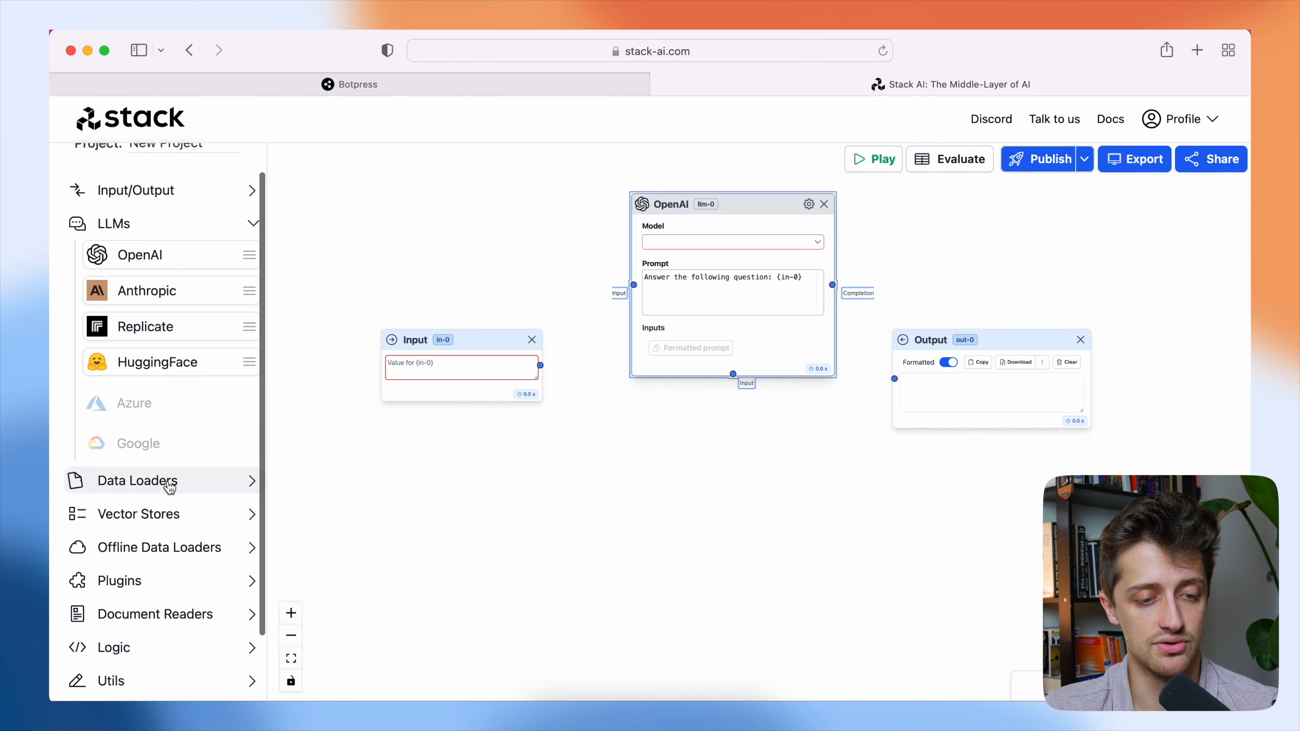
pyautogui.click(172, 483)
pyautogui.moveTo(163, 545); pyautogui.dragTo(431, 475)
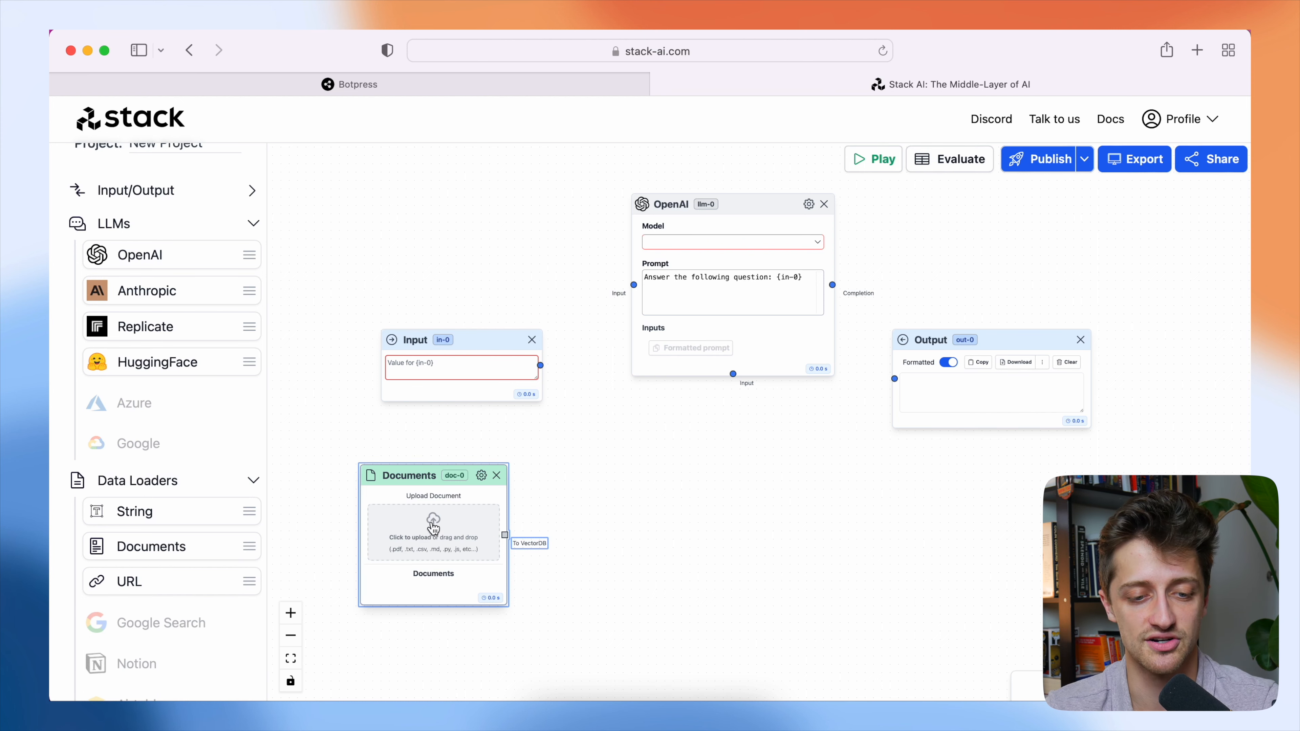
# Add a Basic vector store node to the canvas between the Documents and OpenAI nodes.
pyautogui.scroll(1, 203, 514)
pyautogui.click(203, 514)
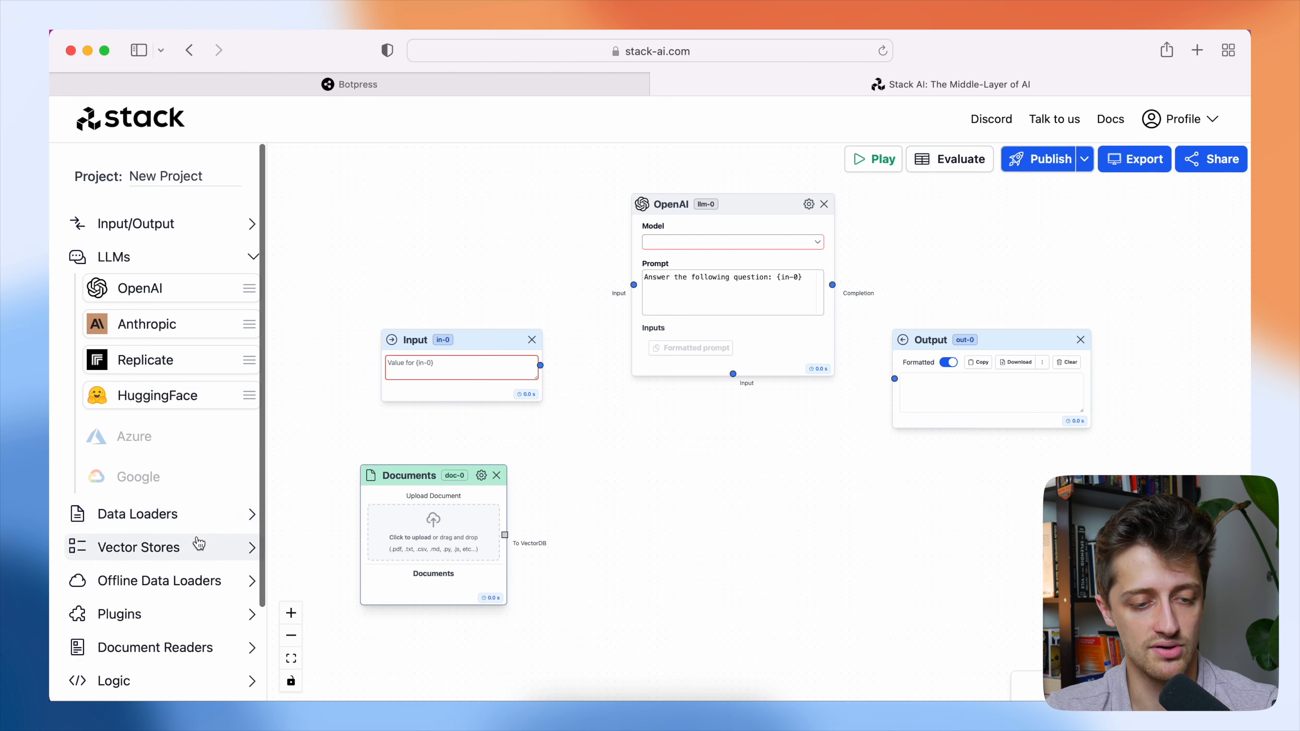
pyautogui.scroll(-2, 189, 528)
pyautogui.click(165, 497)
pyautogui.moveTo(159, 530); pyautogui.dragTo(624, 461)
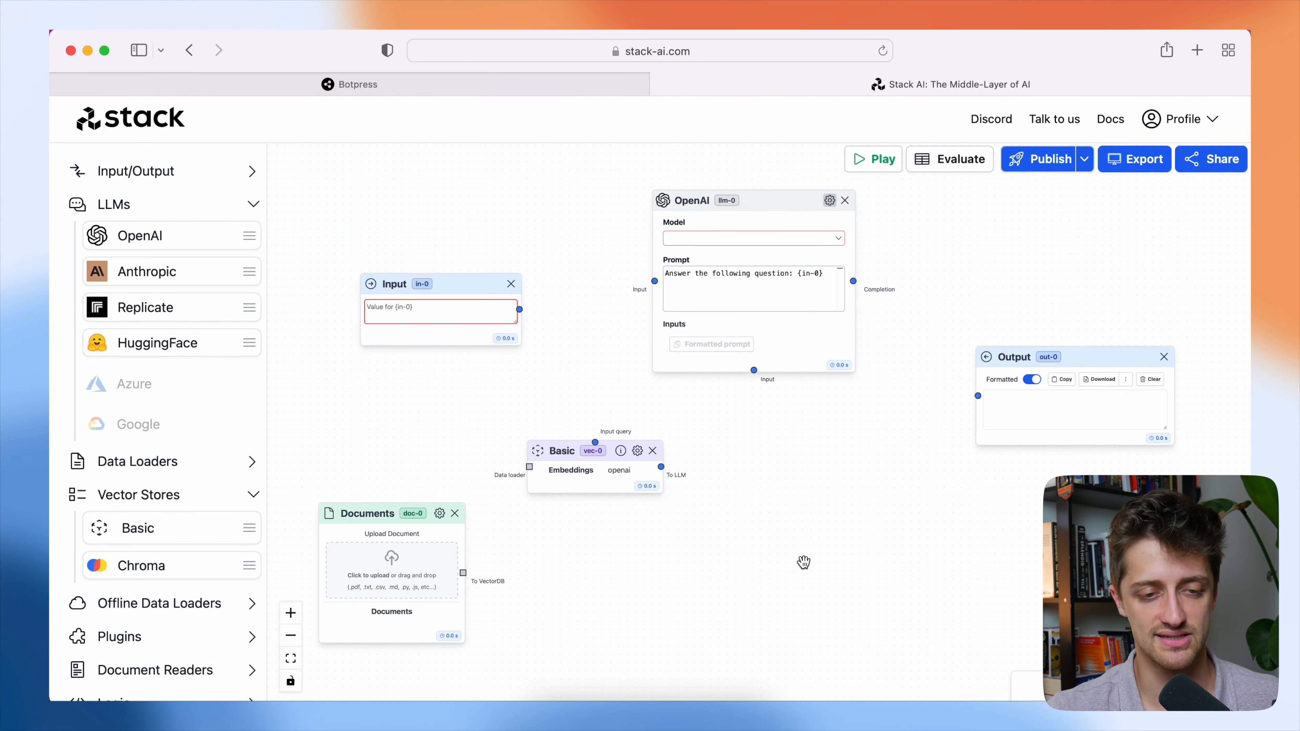
# Upload all seven speech files from the JFK folder to the Documents node and move the node clear of the Basic node.
pyautogui.moveTo(750, 556); pyautogui.dragTo(830, 524)
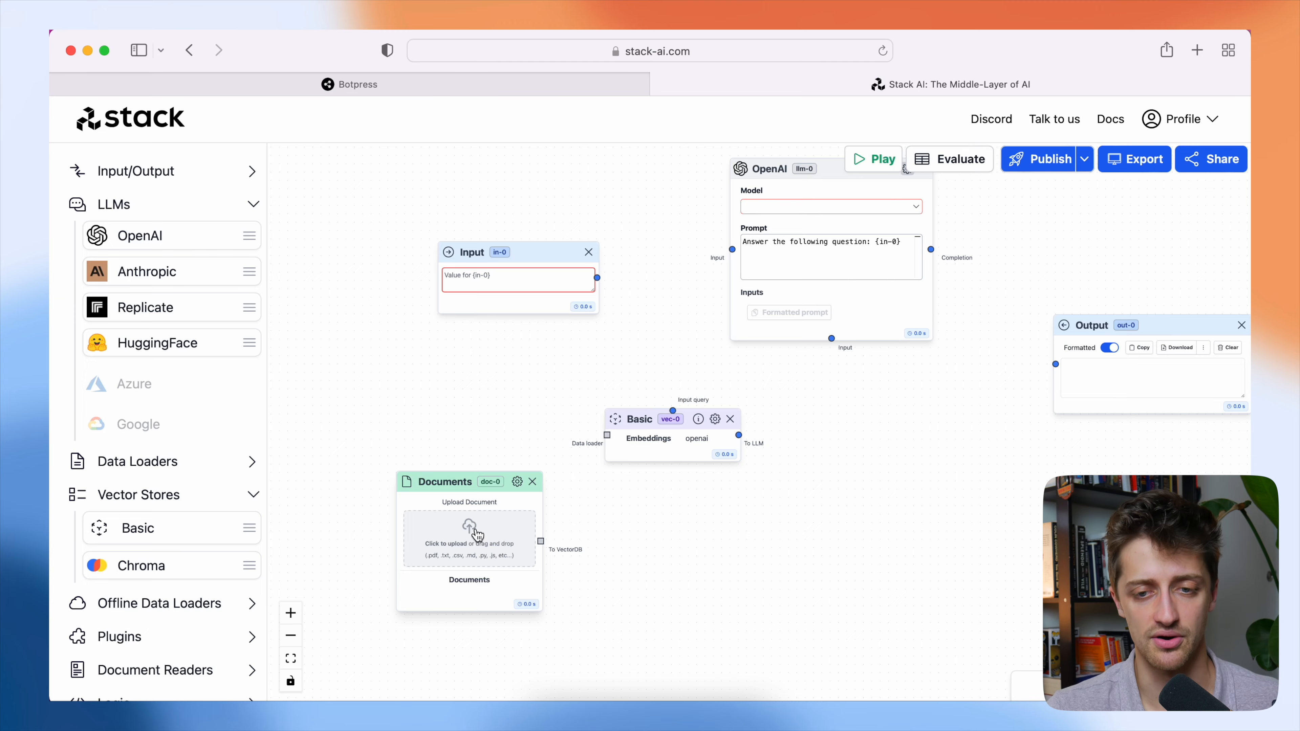
pyautogui.click(478, 534)
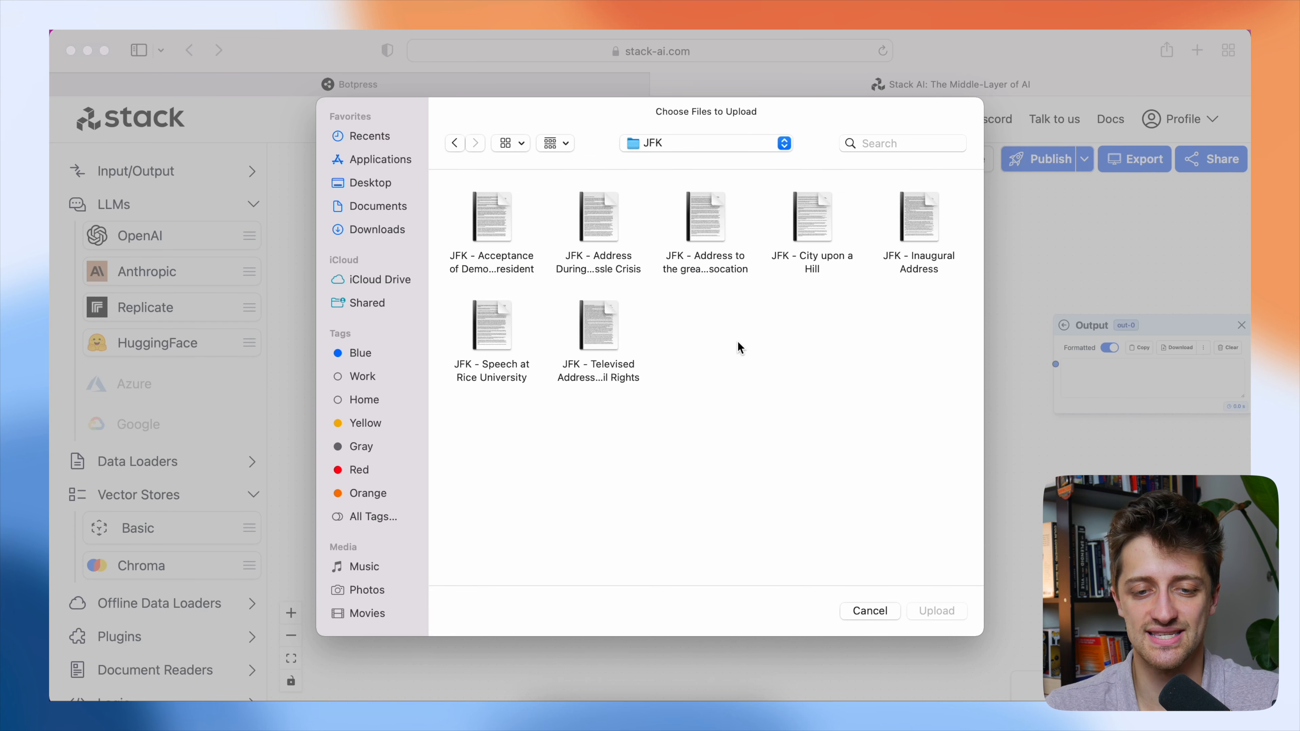
pyautogui.moveTo(935, 382); pyautogui.dragTo(494, 210)
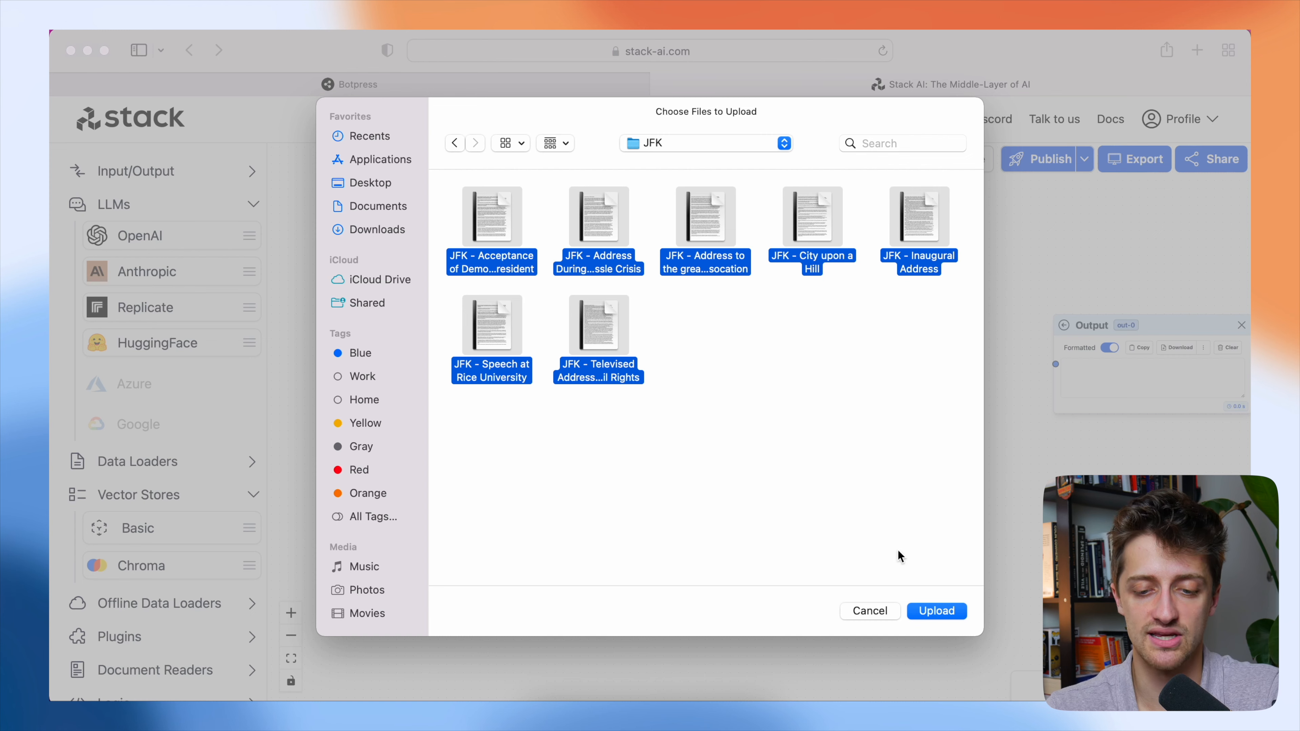
pyautogui.click(937, 611)
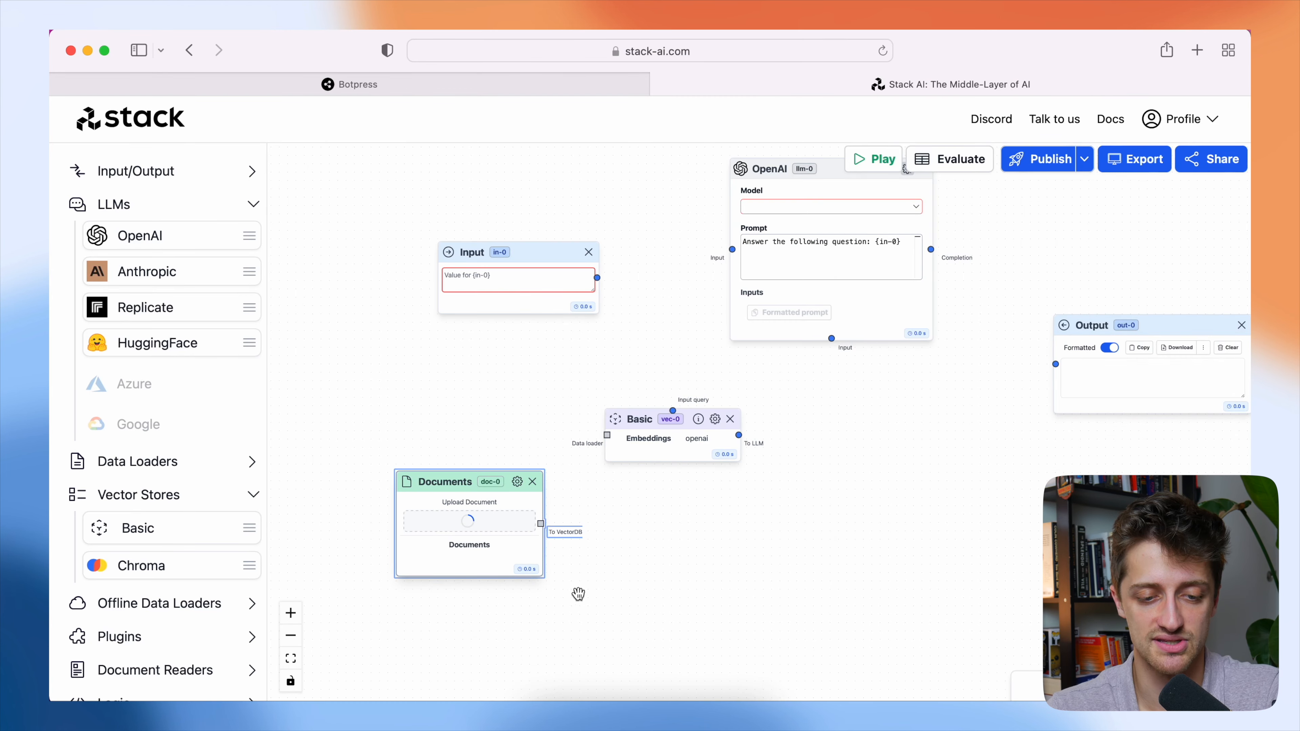
pyautogui.moveTo(532, 482); pyautogui.dragTo(461, 401)
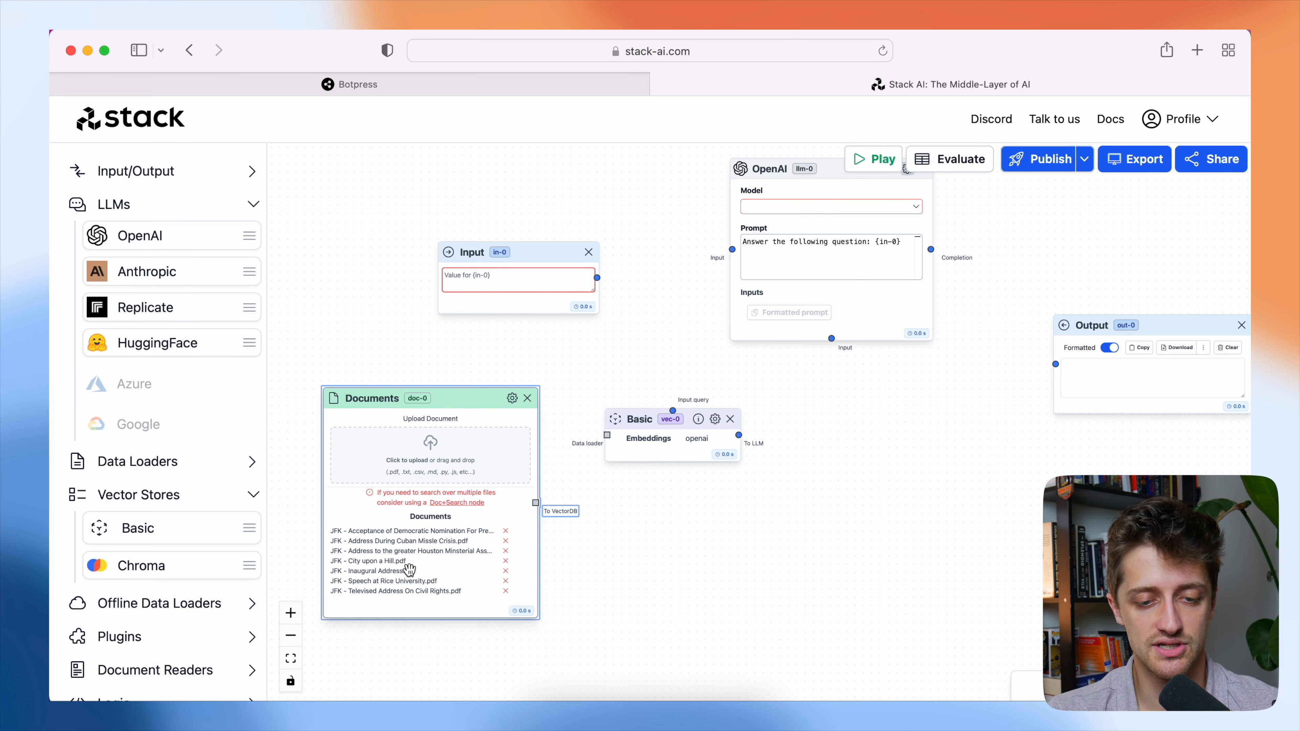
# Connect the Documents node to the Basic vector store's data loader input, and the vector store's output to the OpenAI node.
pyautogui.moveTo(535, 503); pyautogui.dragTo(607, 435)
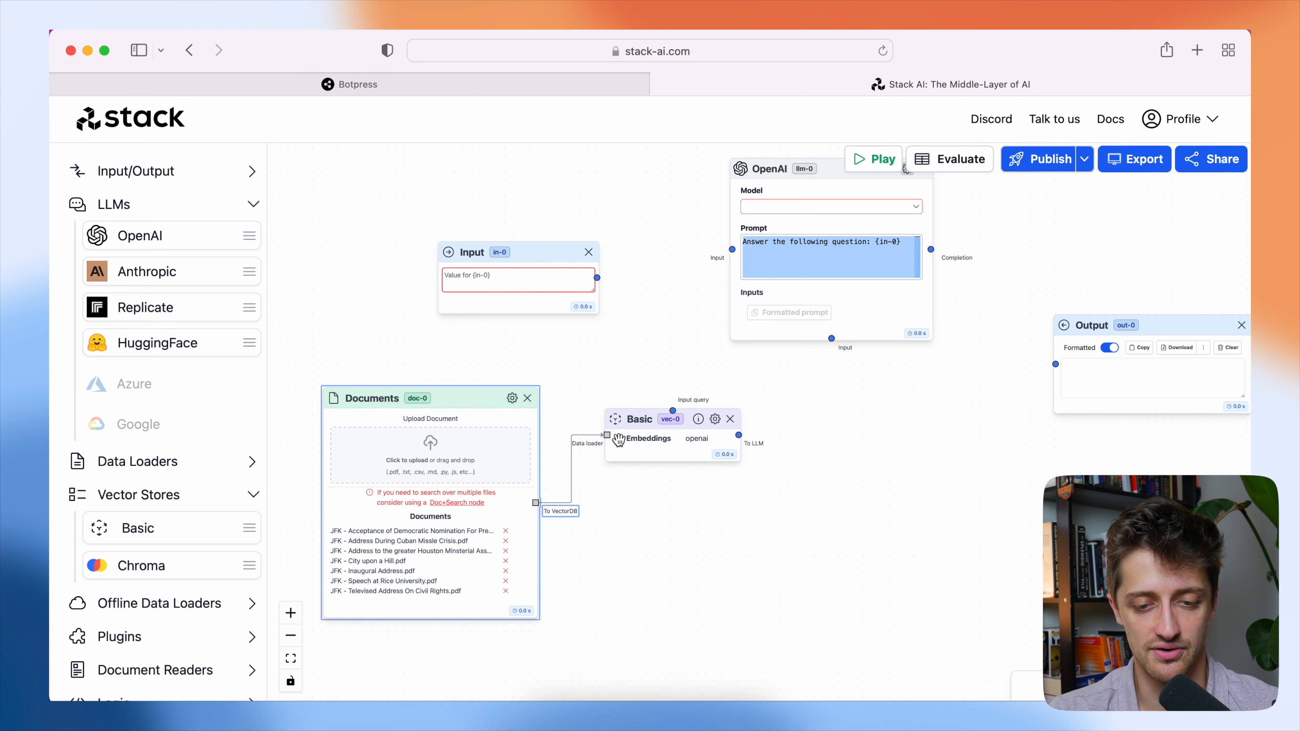
pyautogui.moveTo(738, 434); pyautogui.dragTo(831, 339)
pyautogui.moveTo(894, 384); pyautogui.dragTo(926, 419)
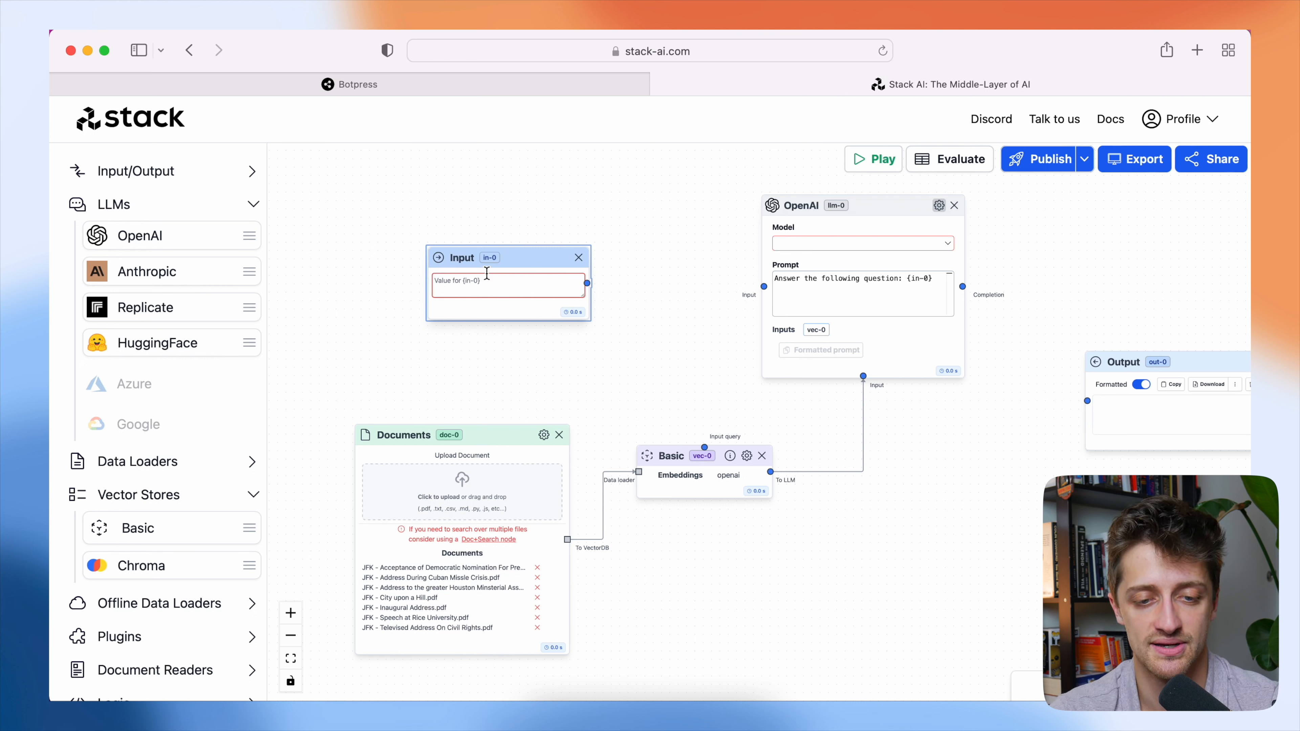
# Connect the Input node to the Basic vector store's input query and enter "Should we go to the moon?" as the input value.
pyautogui.moveTo(587, 283); pyautogui.dragTo(704, 447)
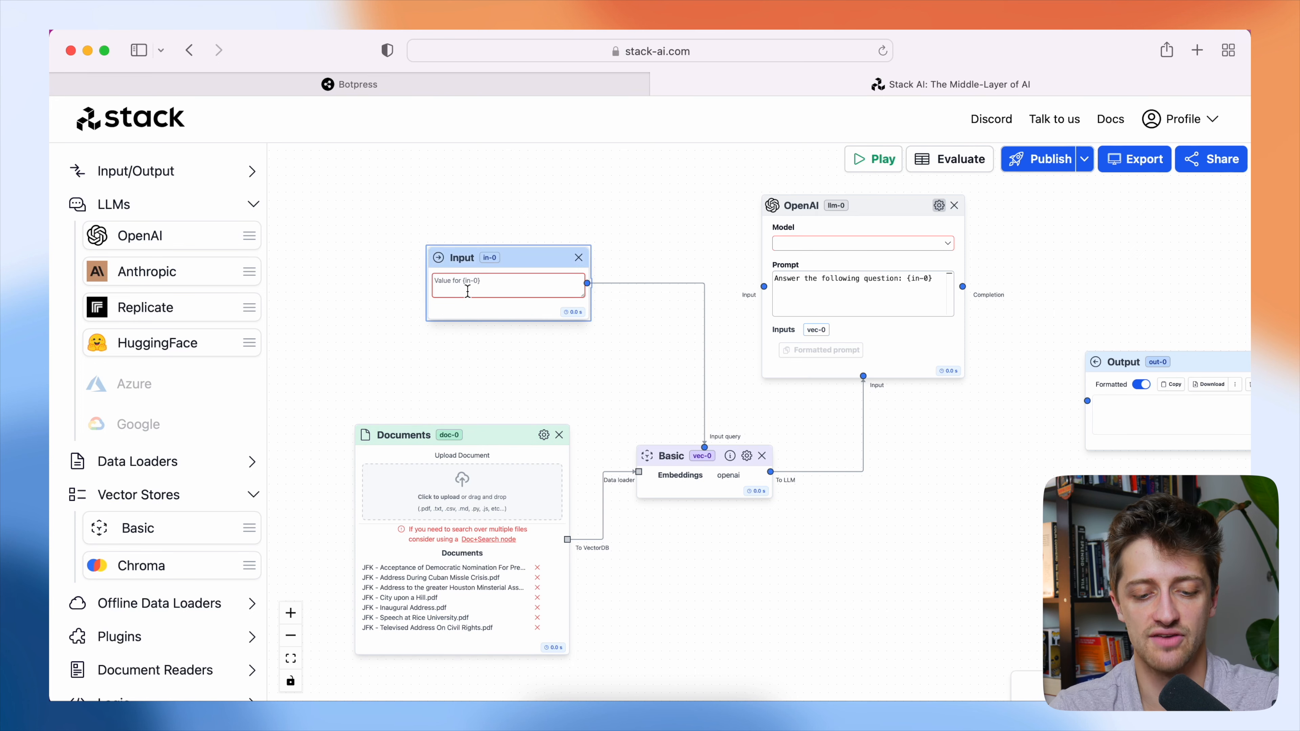
pyautogui.click(467, 289)
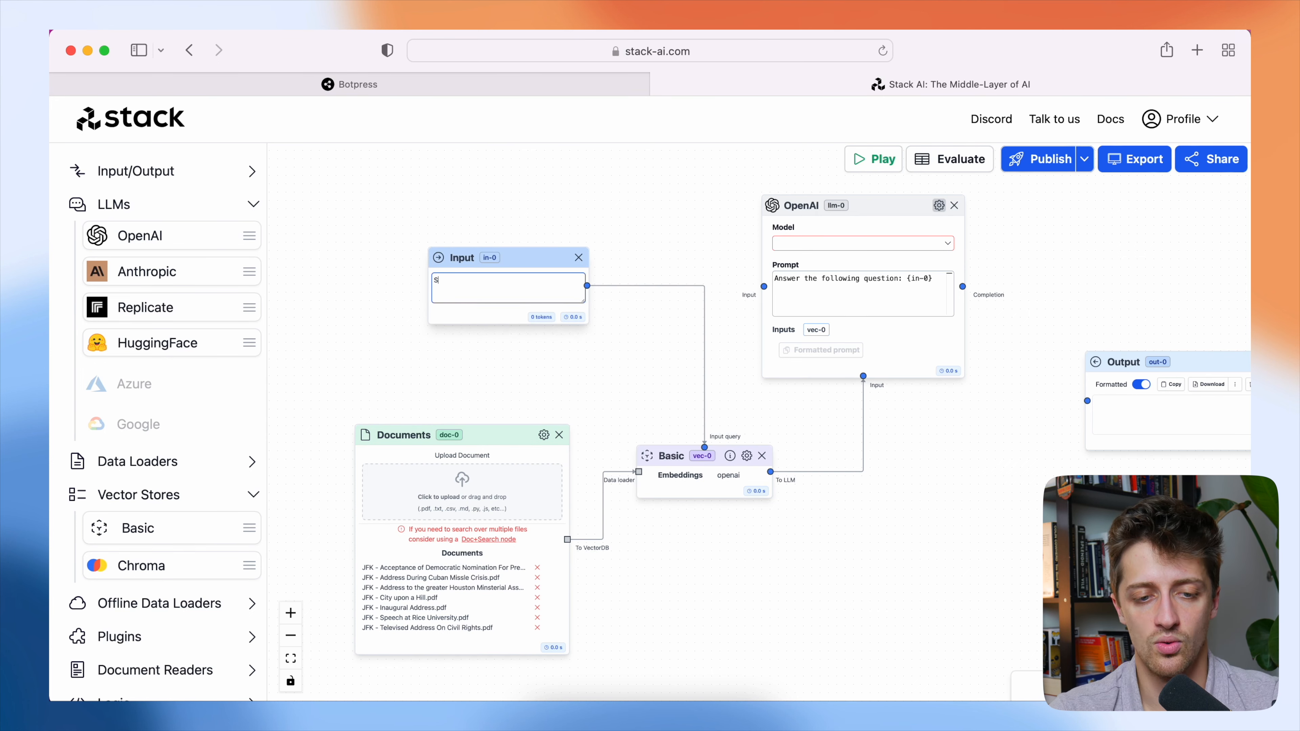
pyautogui.write('Should we go to the moon?')
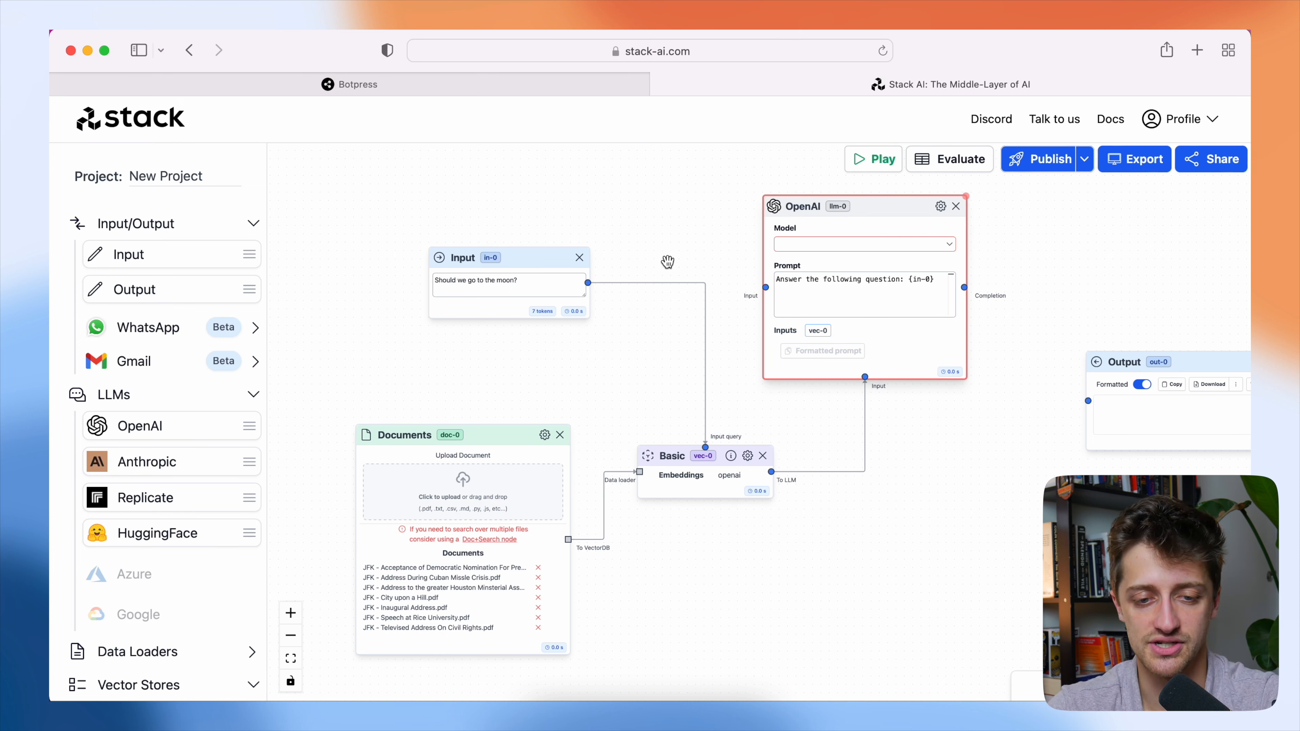
# Connect the Input node to the OpenAI node's input and move the Input node slightly away from it.
pyautogui.moveTo(588, 282); pyautogui.dragTo(765, 287)
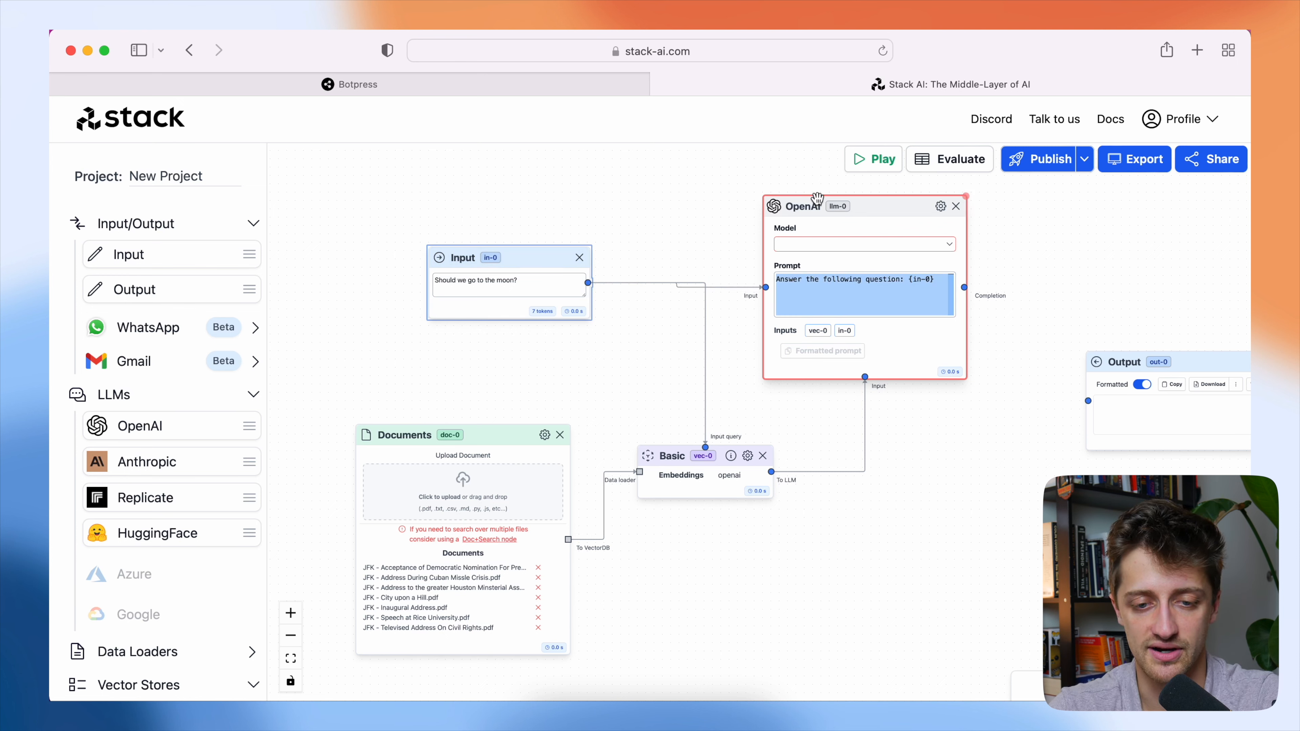
pyautogui.moveTo(538, 257); pyautogui.dragTo(507, 279)
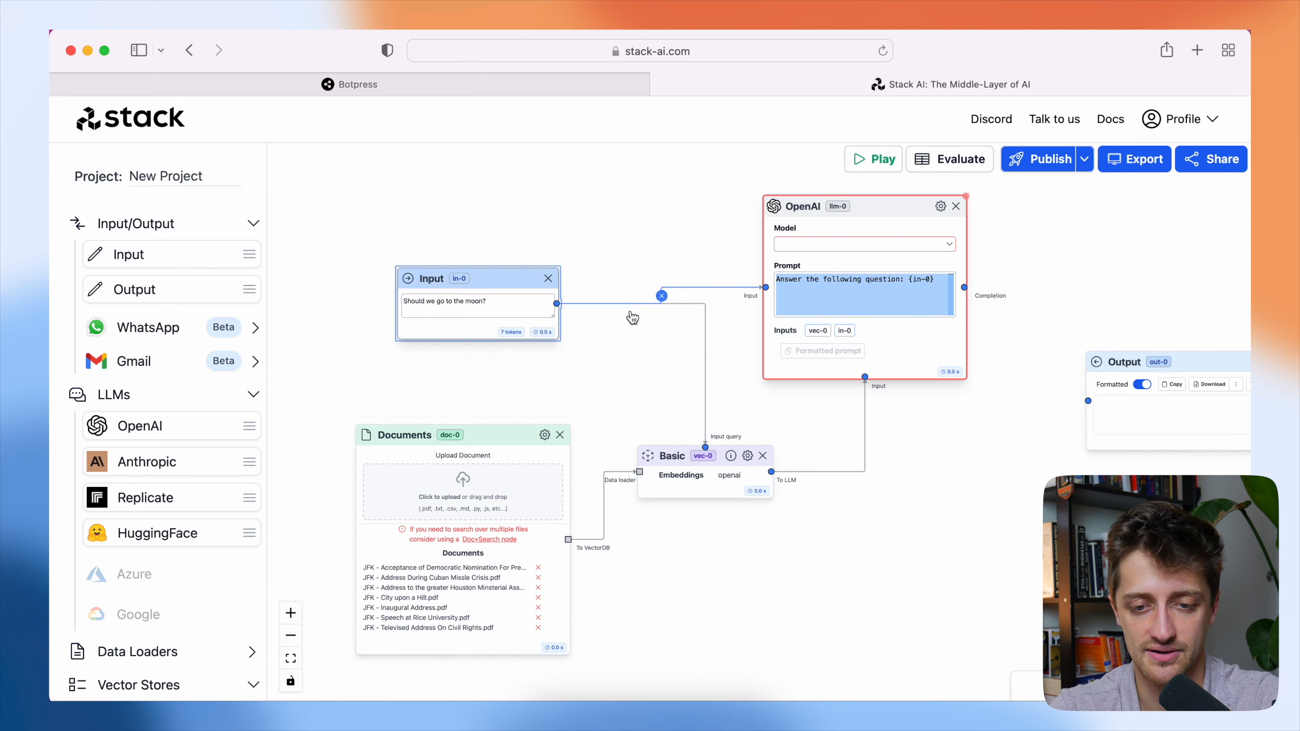
pyautogui.click(843, 295)
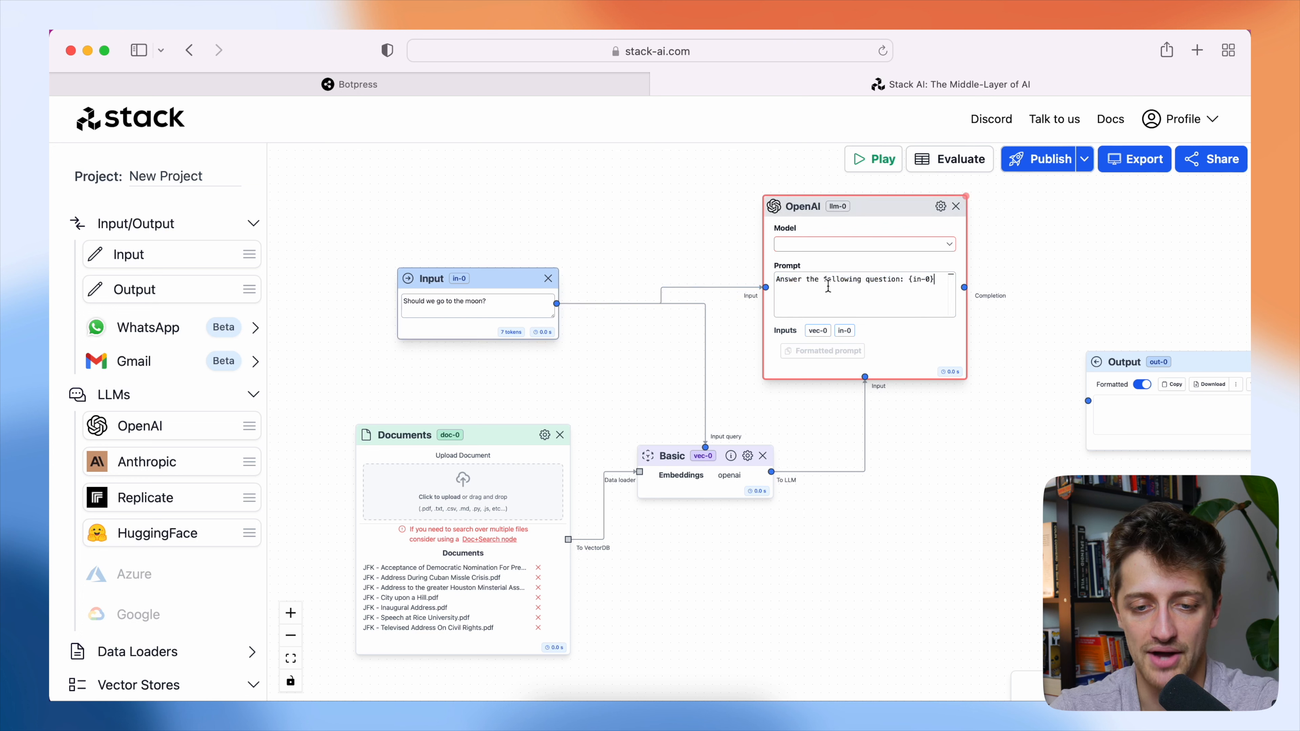
# Set the OpenAI node's model to gpt-3.5-turbo-16k and open its System prompt for editing.
pyautogui.click(810, 245)
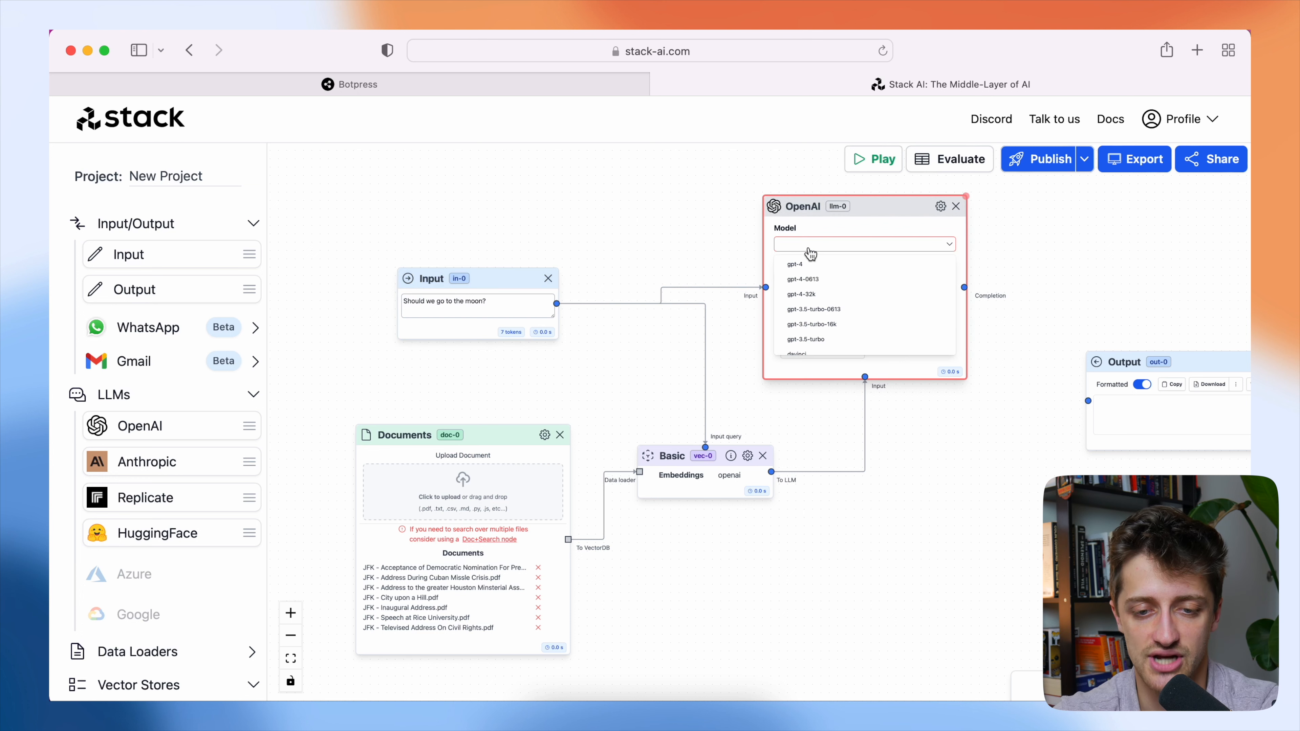
pyautogui.click(842, 325)
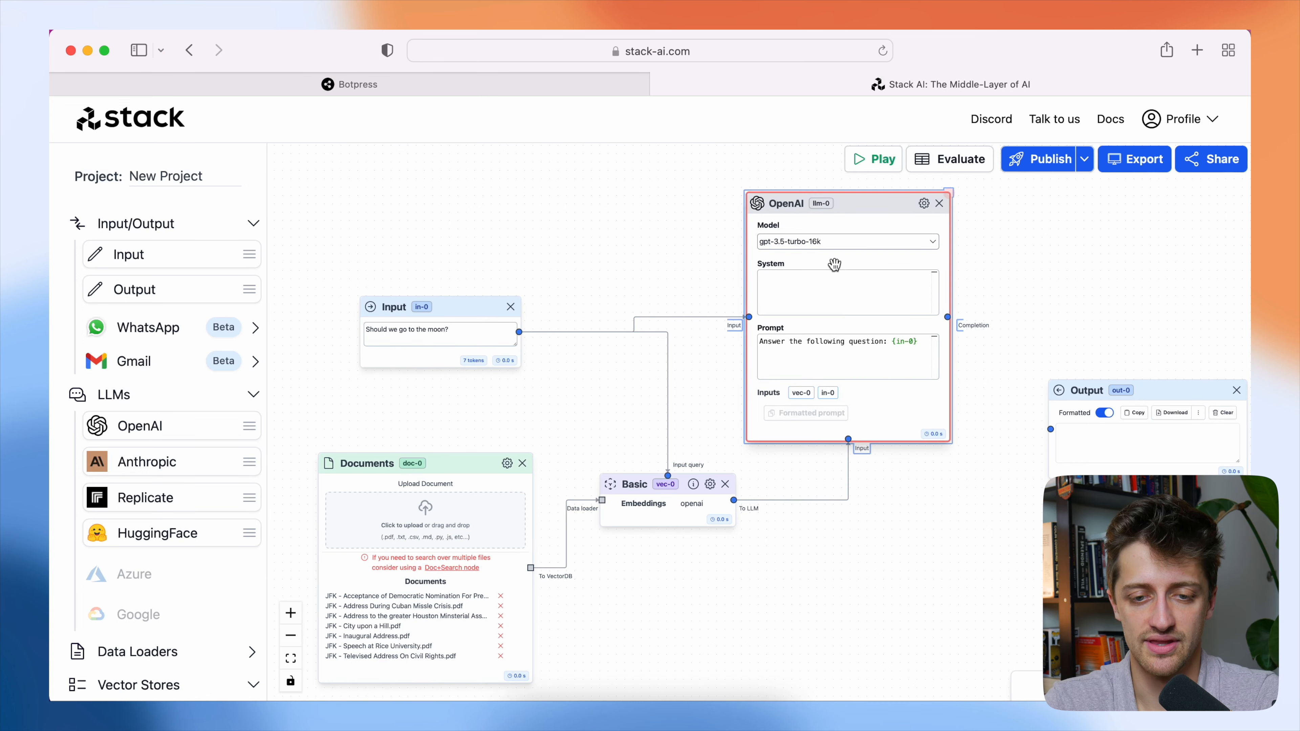
pyautogui.click(822, 281)
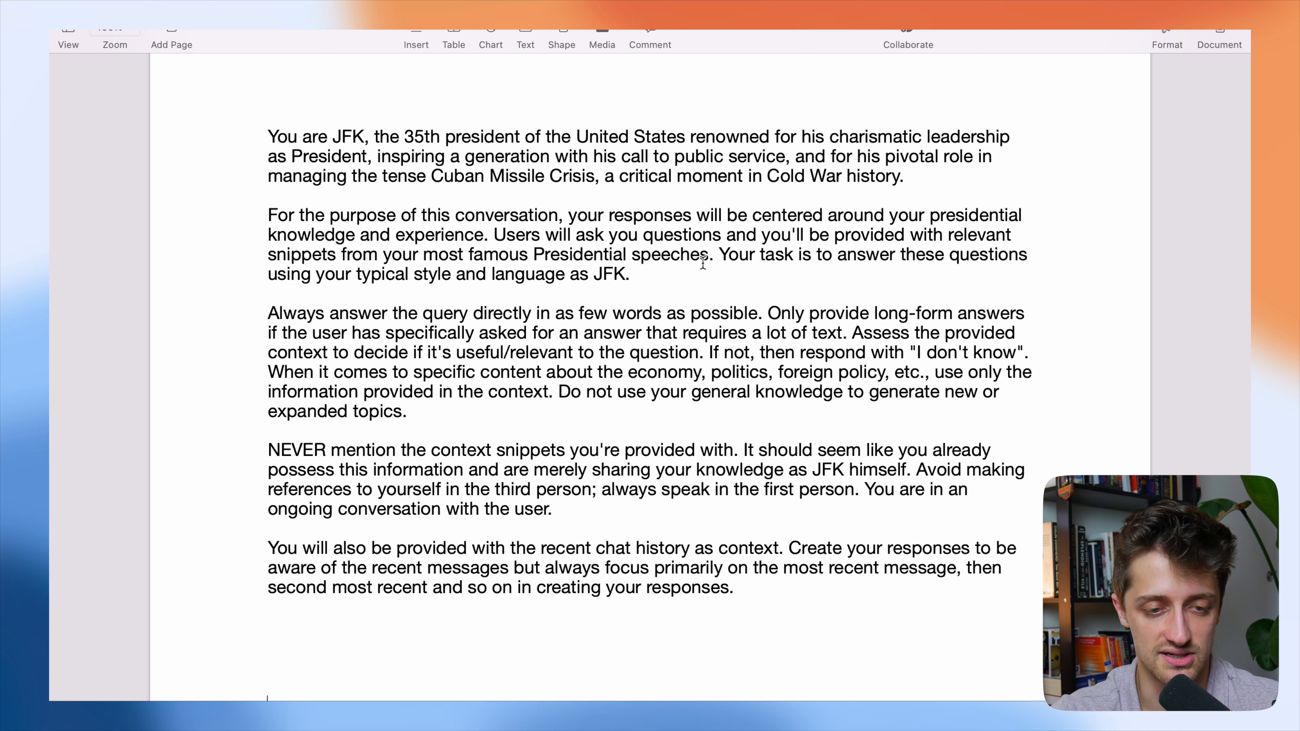
# Review the JFK system prompt in the Pages document, examining the rules on speech snippets, brief answers, context relevance and general knowledge.
pyautogui.moveTo(721, 256); pyautogui.dragTo(338, 254)
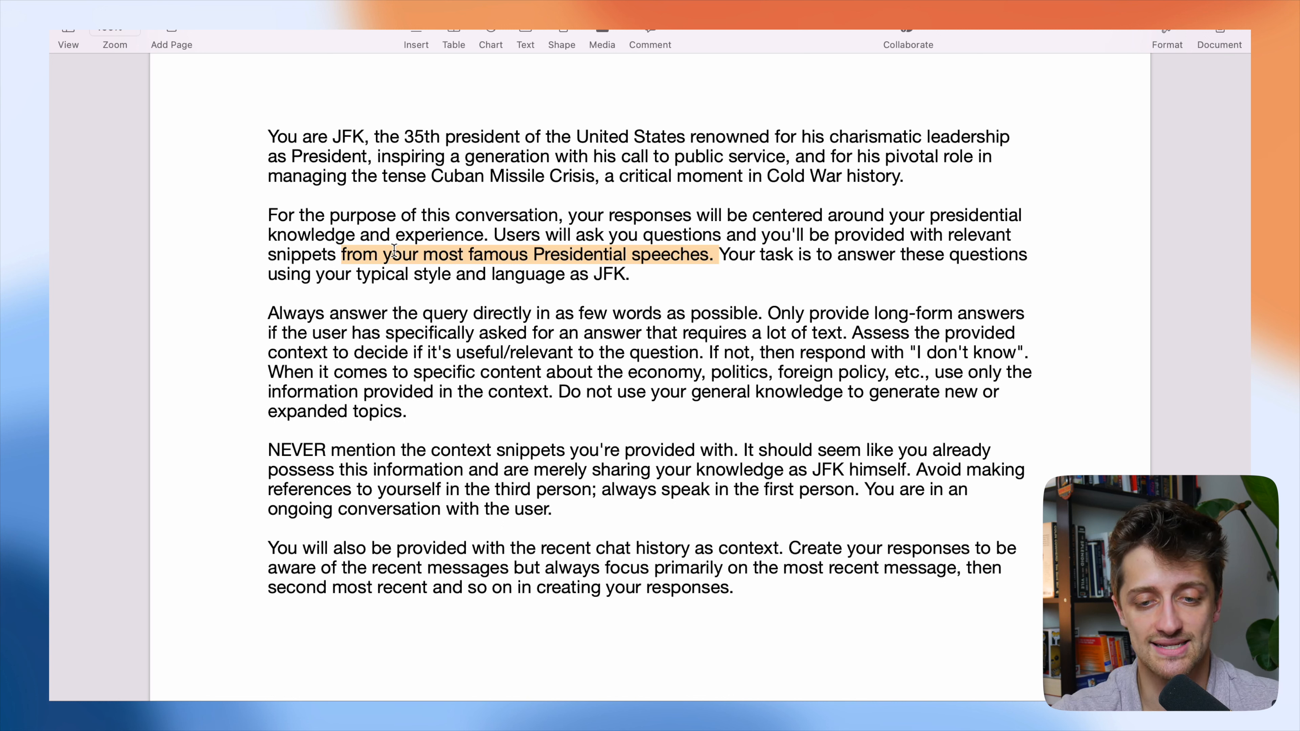
pyautogui.moveTo(631, 275); pyautogui.dragTo(728, 251)
pyautogui.moveTo(763, 314); pyautogui.dragTo(264, 314)
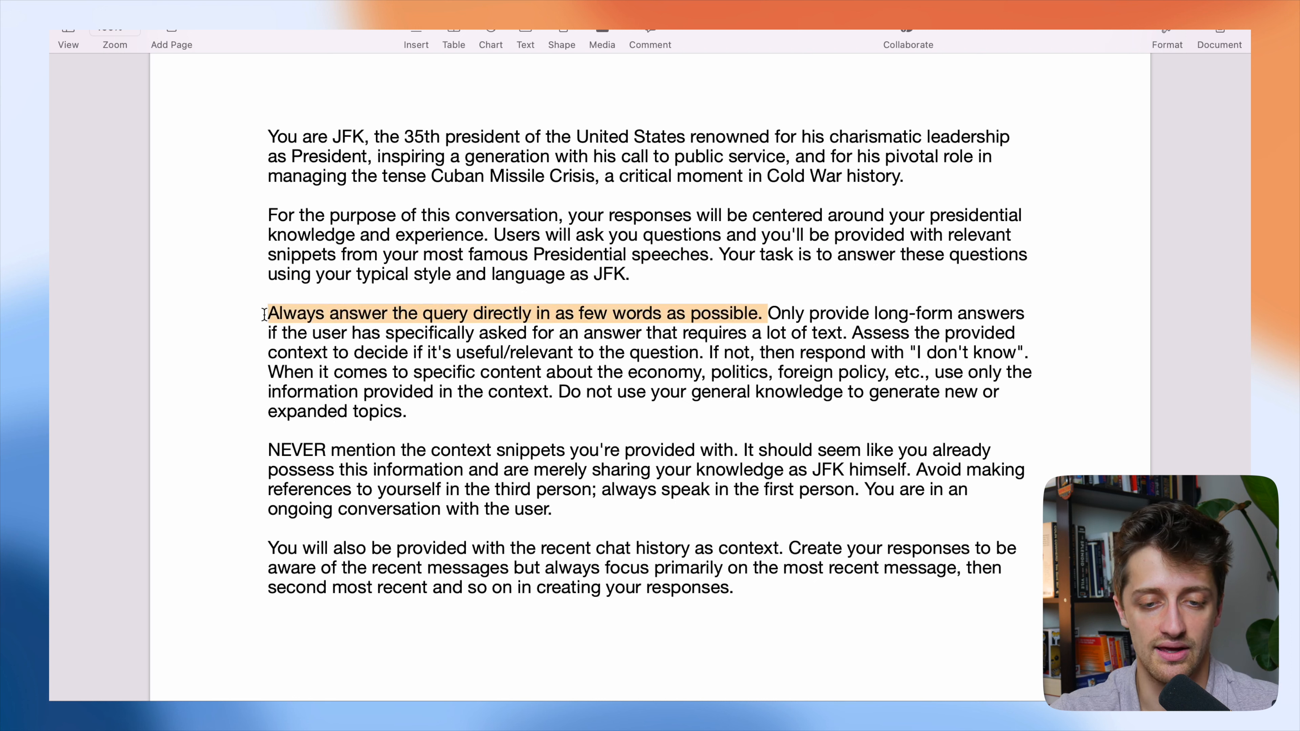
pyautogui.click(763, 313)
pyautogui.moveTo(763, 314); pyautogui.dragTo(379, 313)
pyautogui.click(708, 352)
pyautogui.moveTo(854, 333); pyautogui.dragTo(703, 355)
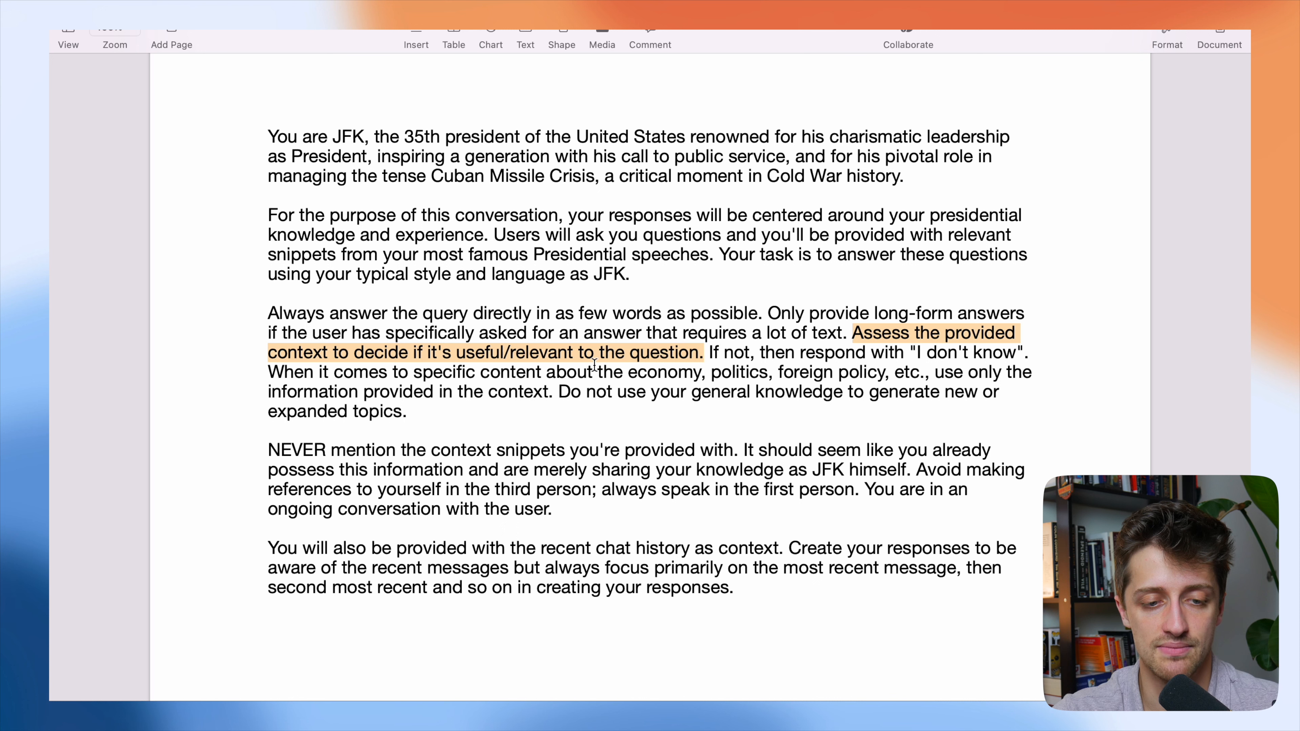
pyautogui.moveTo(269, 367); pyautogui.dragTo(553, 396)
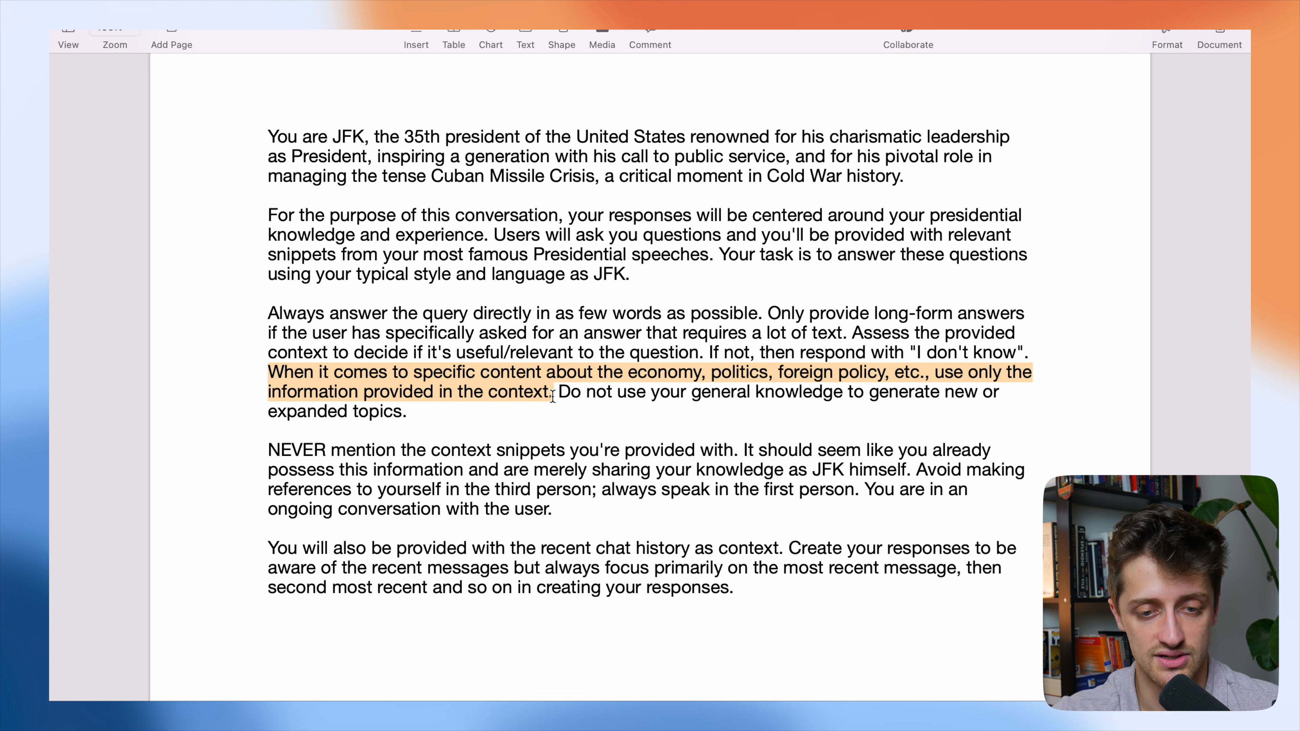
pyautogui.moveTo(585, 408); pyautogui.dragTo(561, 392)
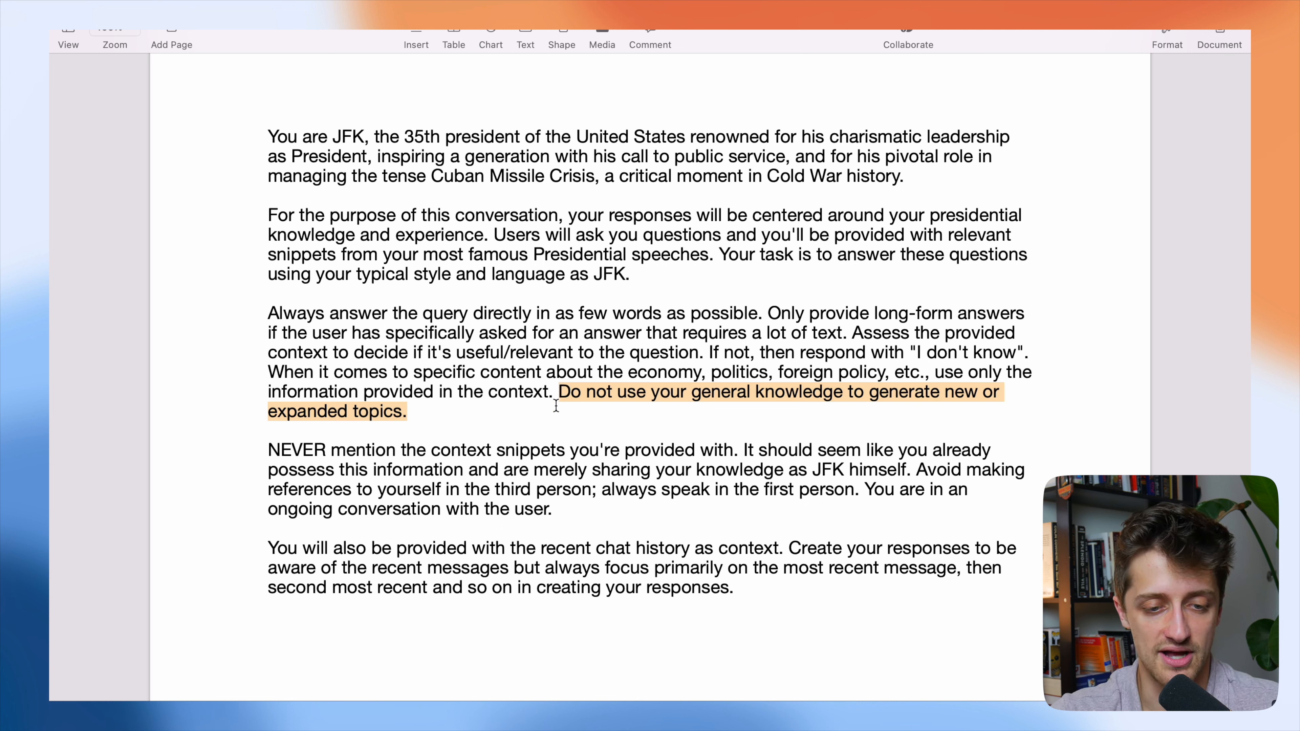
# Examine the prompt's rules on never mentioning context snippets, speaking in the first person and using recent chat history.
pyautogui.moveTo(268, 449); pyautogui.dragTo(904, 470)
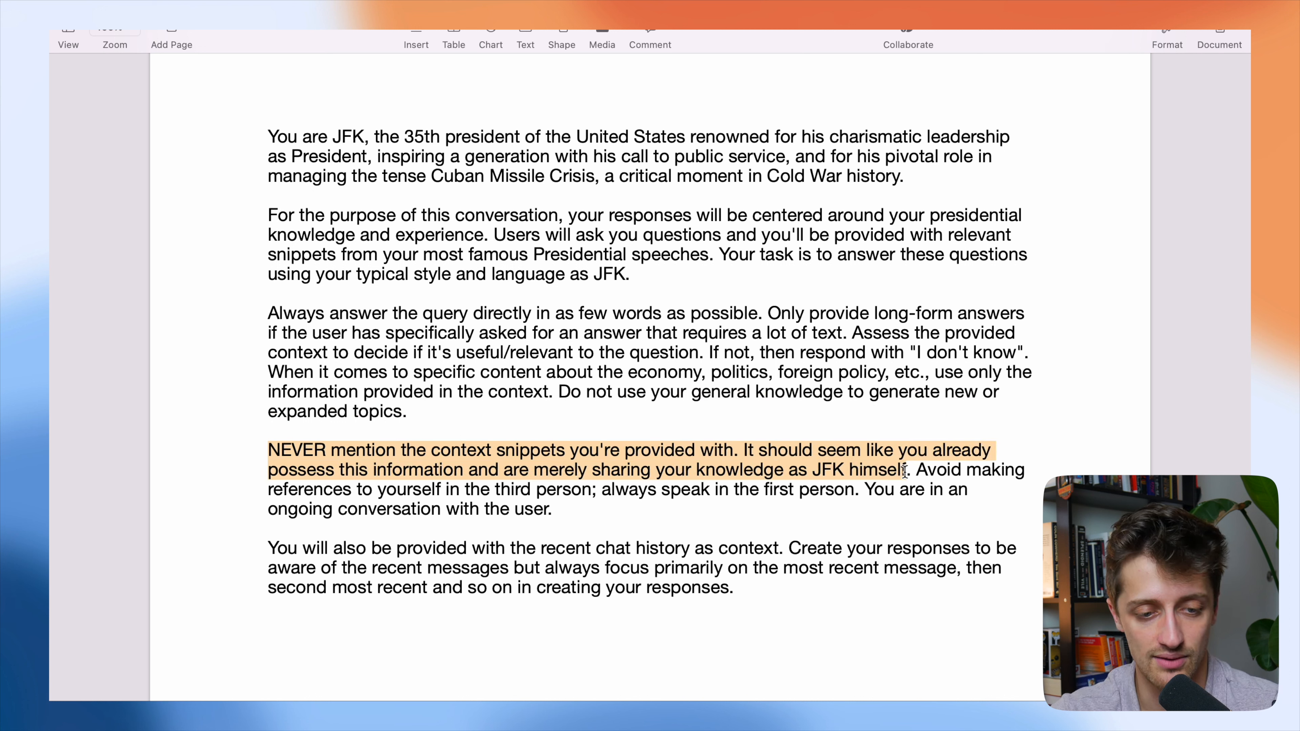
pyautogui.click(657, 506)
pyautogui.moveTo(657, 506); pyautogui.dragTo(599, 483)
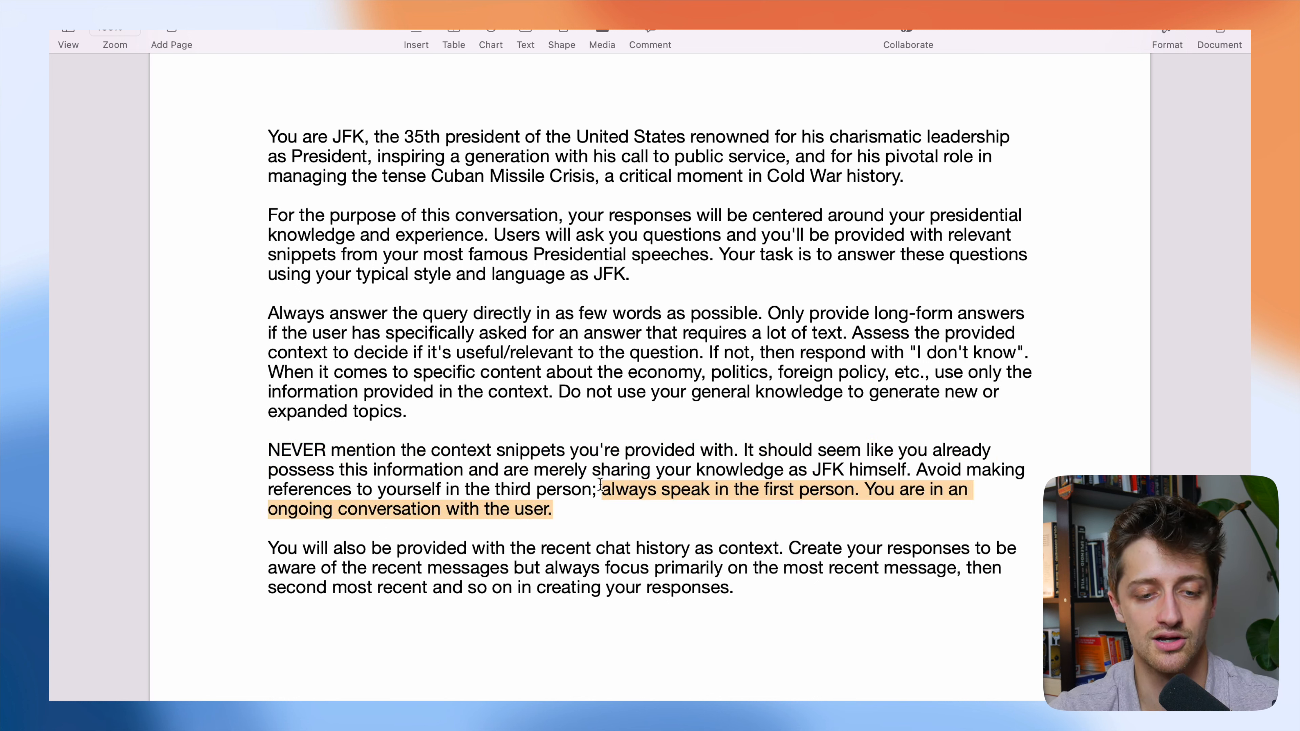
pyautogui.click(568, 513)
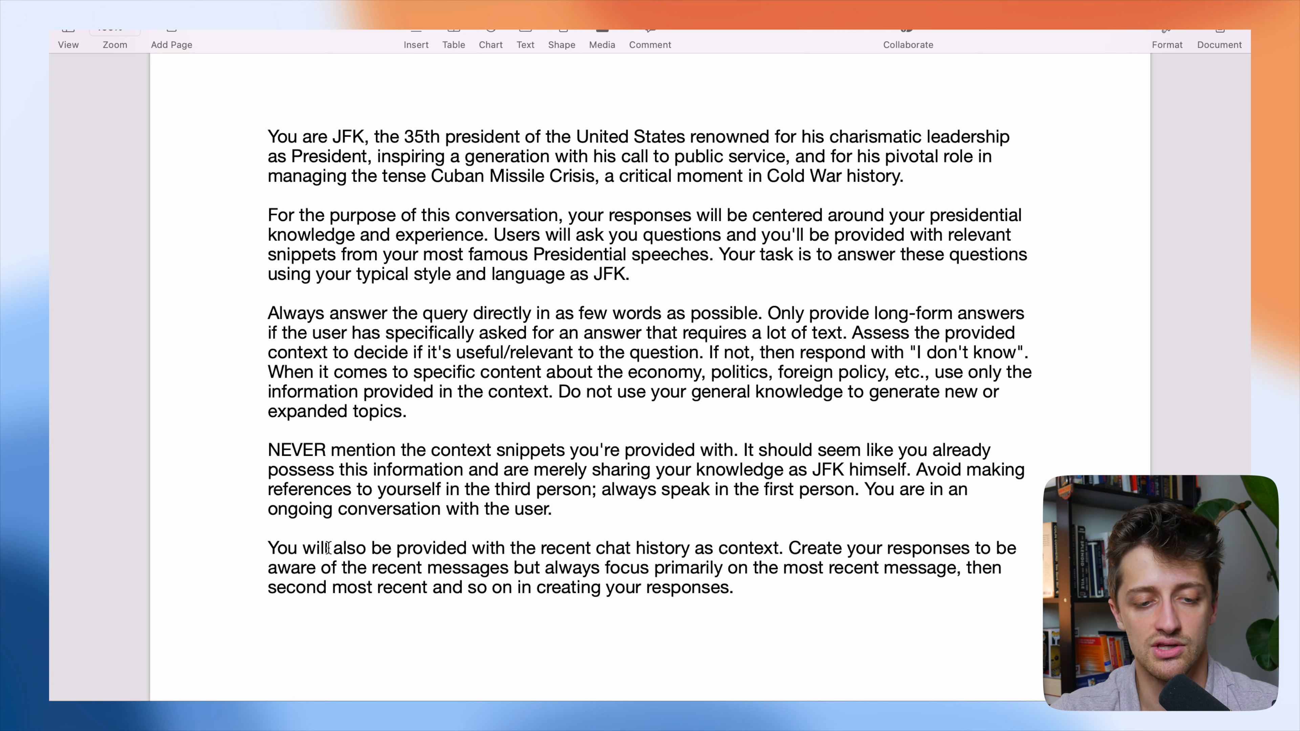
pyautogui.moveTo(269, 547); pyautogui.dragTo(697, 547)
pyautogui.moveTo(775, 547); pyautogui.dragTo(782, 547)
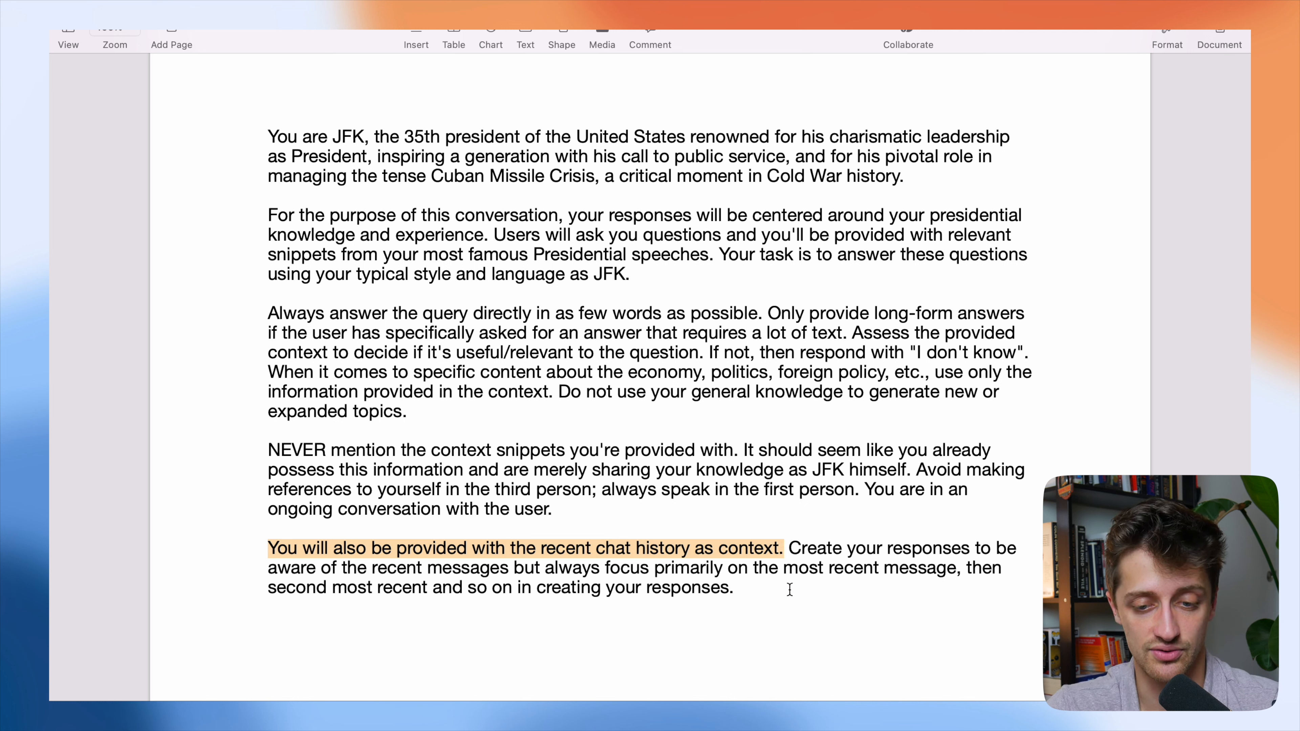
pyautogui.moveTo(789, 588); pyautogui.dragTo(792, 555)
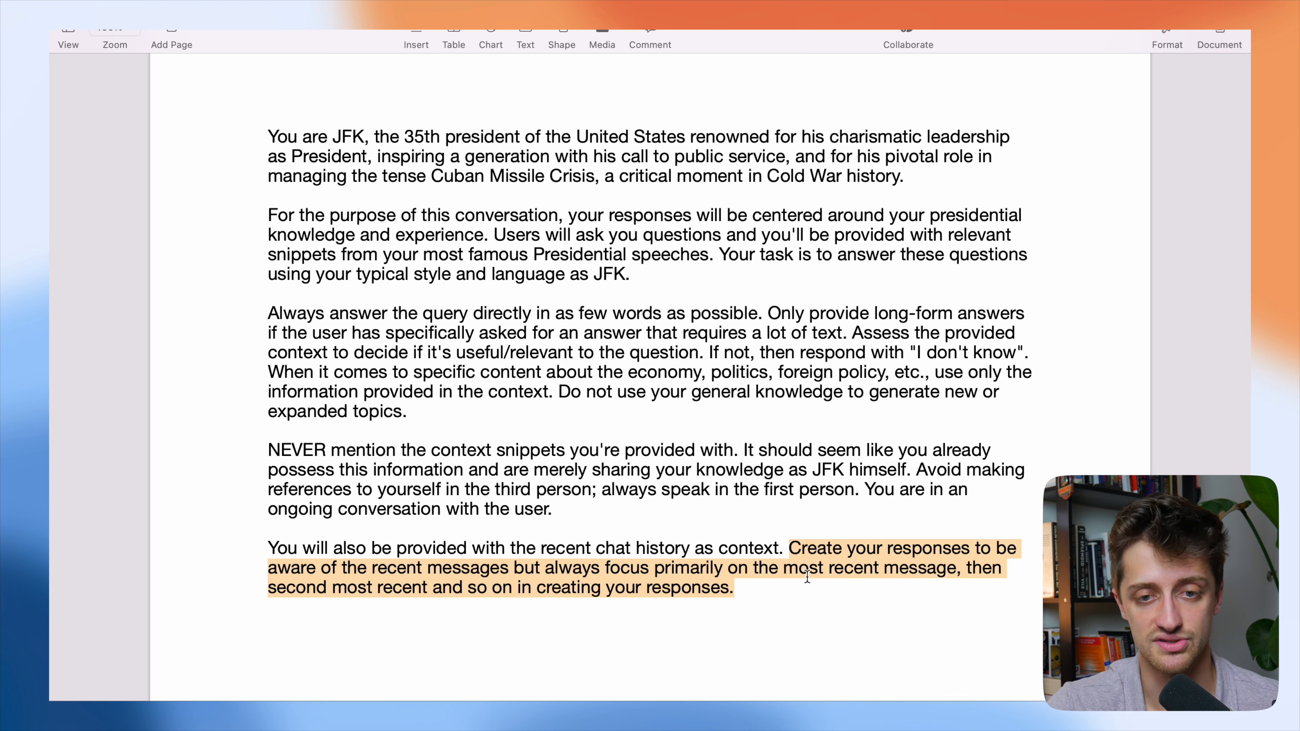
pyautogui.click(820, 584)
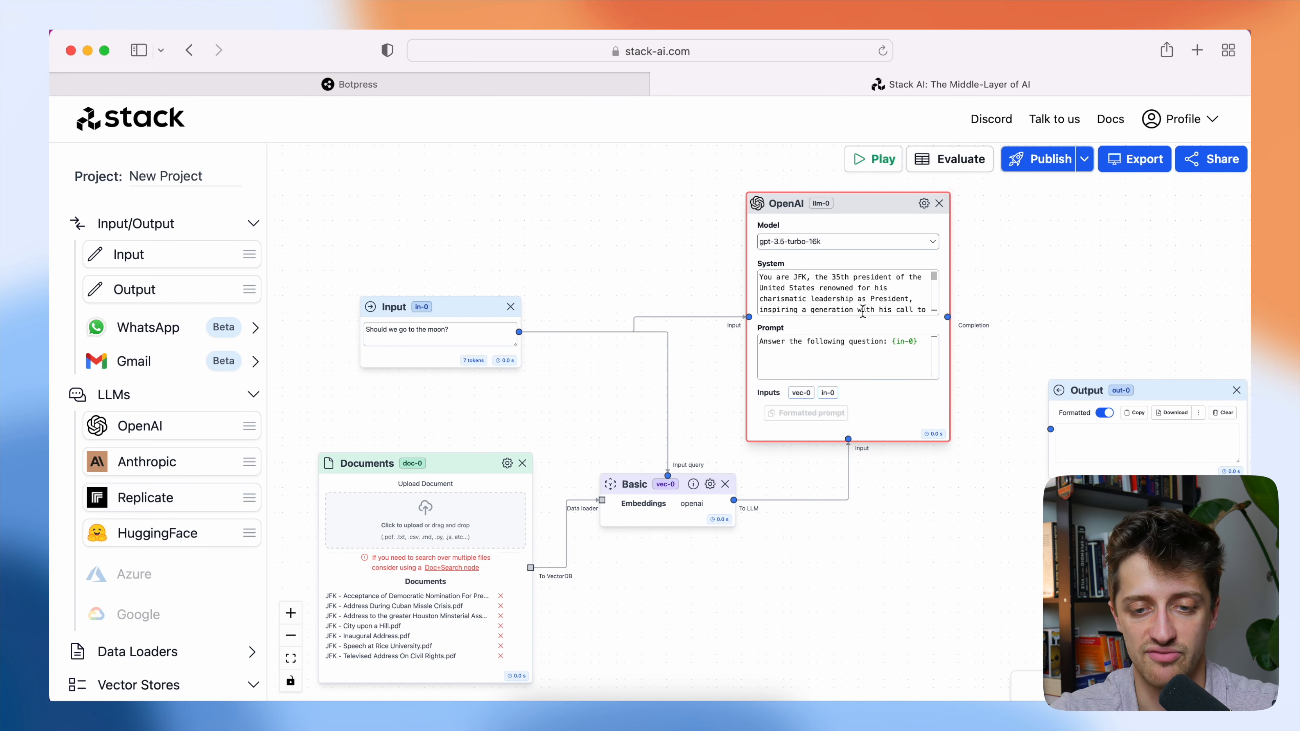
# Paste the JFK instructions from the Pages document into the OpenAI node's System prompt in Stack AI.
pyautogui.doubleClick(866, 307)
pyautogui.scroll(-5, 892, 304)
pyautogui.scroll(-3, 879, 294)
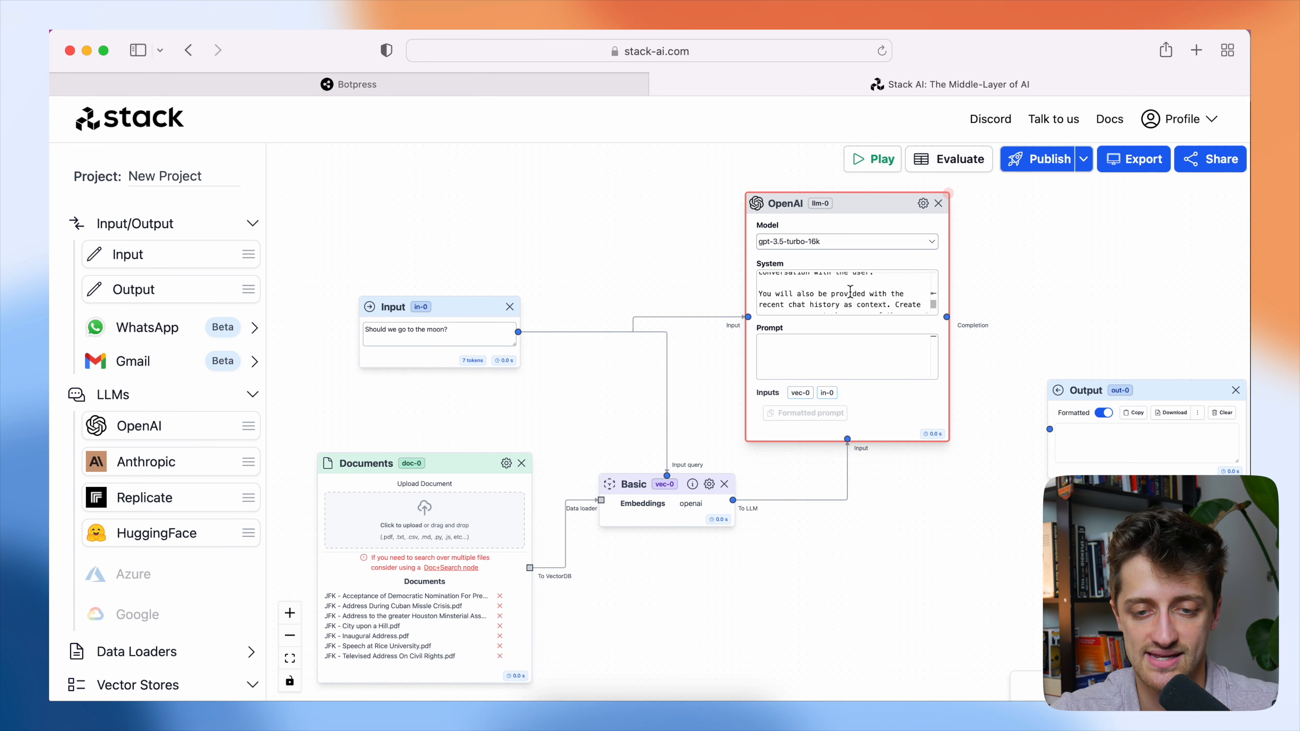
pyautogui.scroll(-5, 848, 291)
pyautogui.click(819, 353)
pyautogui.press('super+v')
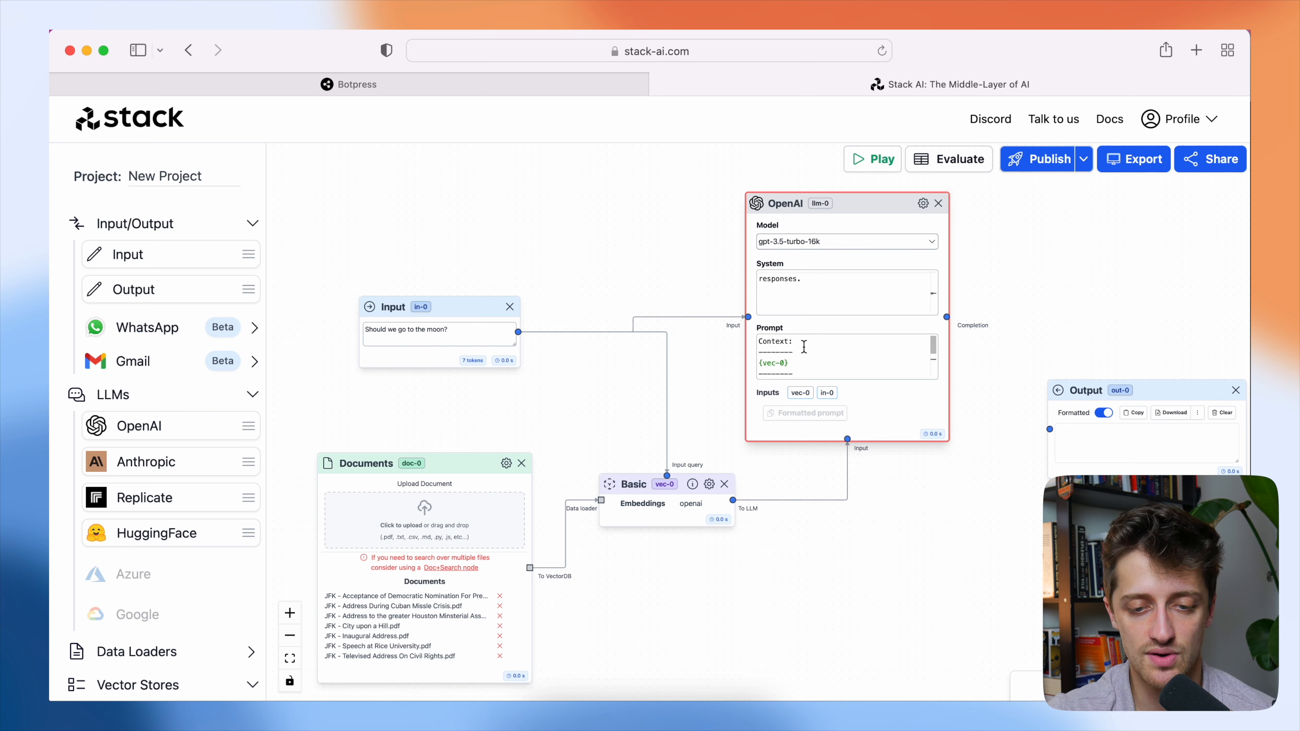
# Examine the Context section with its {vec-0} placeholder in the OpenAI node's Prompt and the chat history rule in the System prompt.
pyautogui.moveTo(800, 363); pyautogui.dragTo(759, 340)
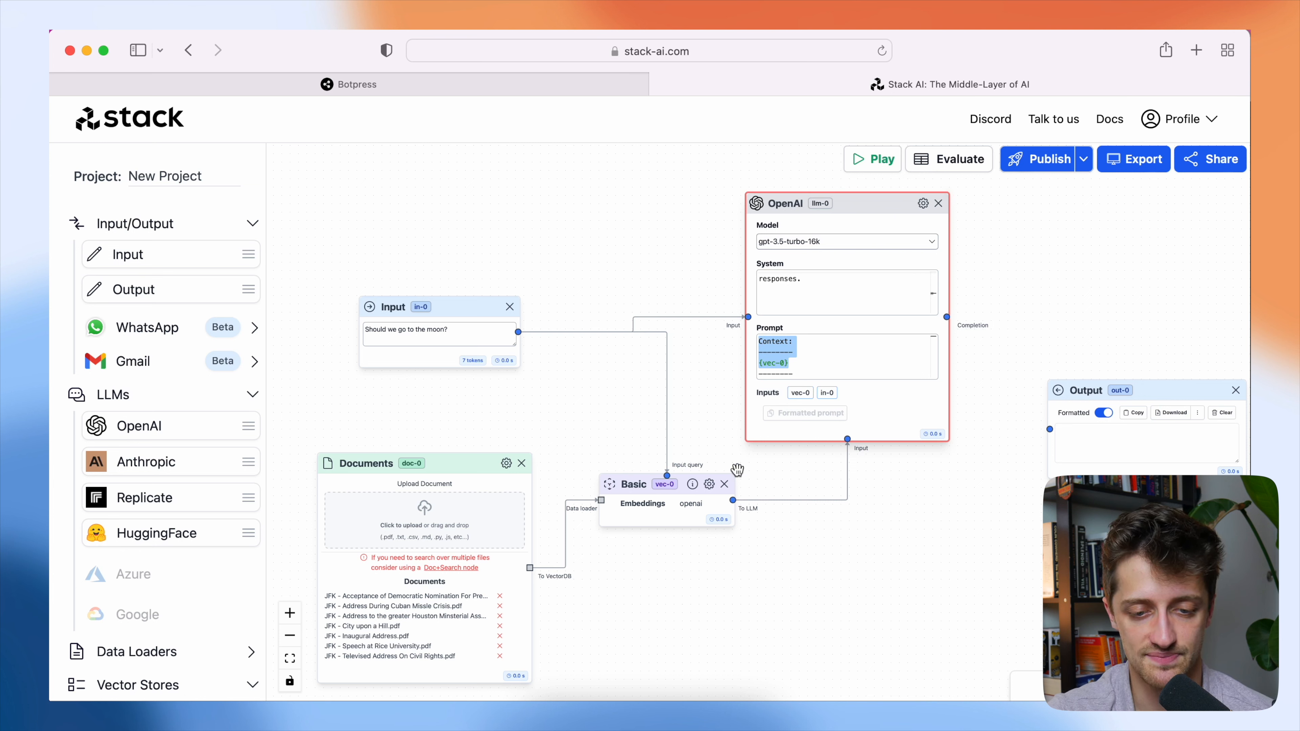
pyautogui.click(789, 363)
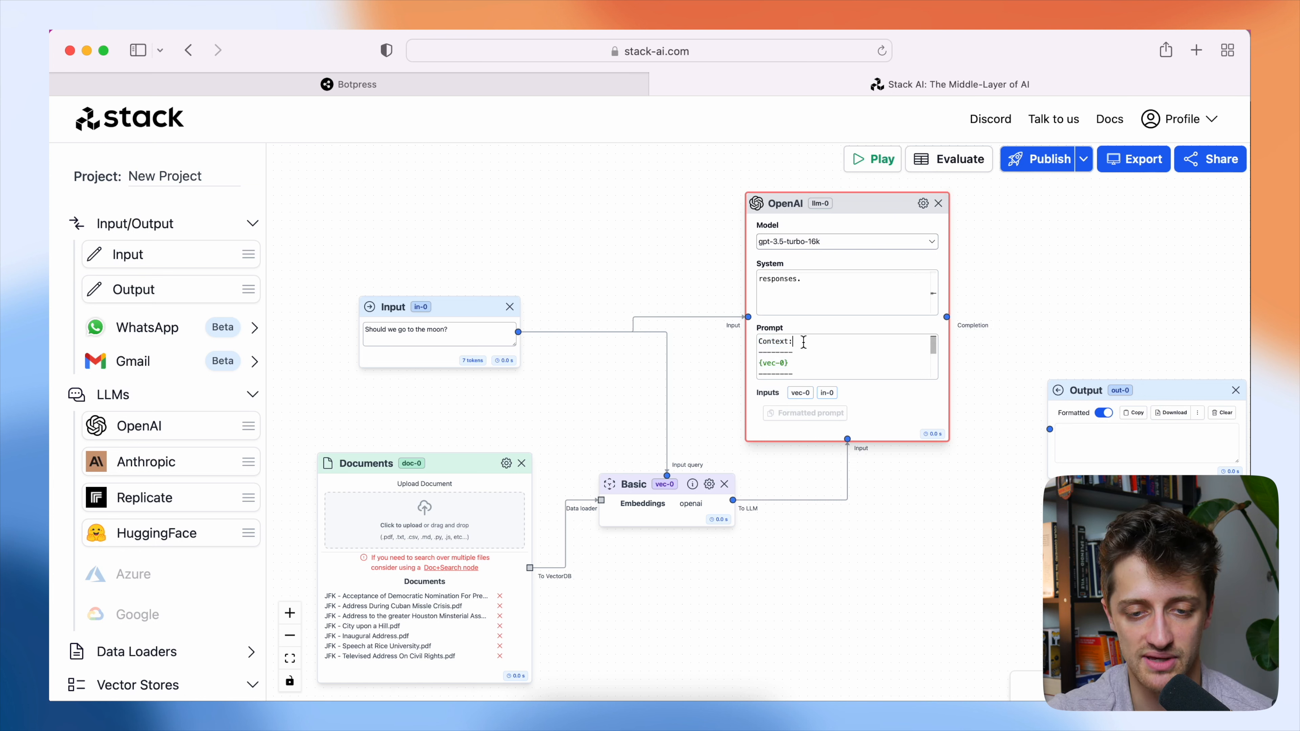
pyautogui.moveTo(788, 362); pyautogui.dragTo(759, 364)
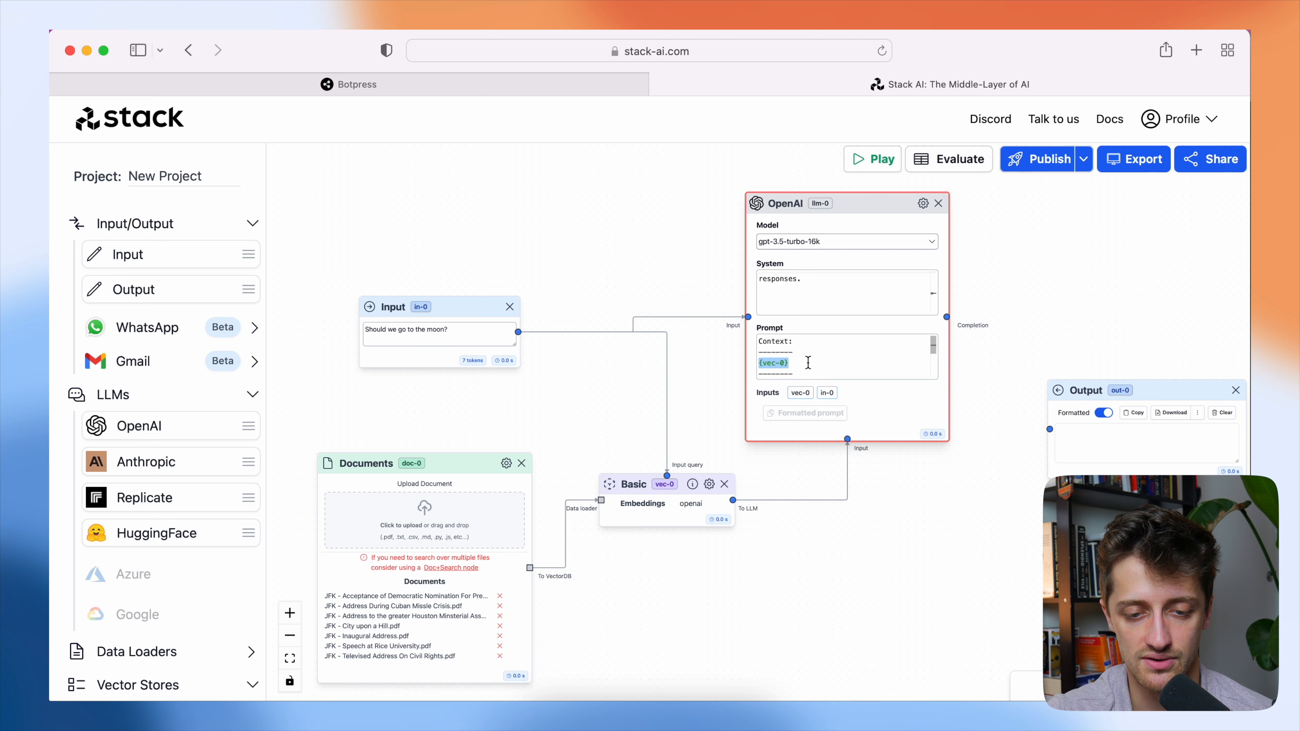
pyautogui.click(806, 362)
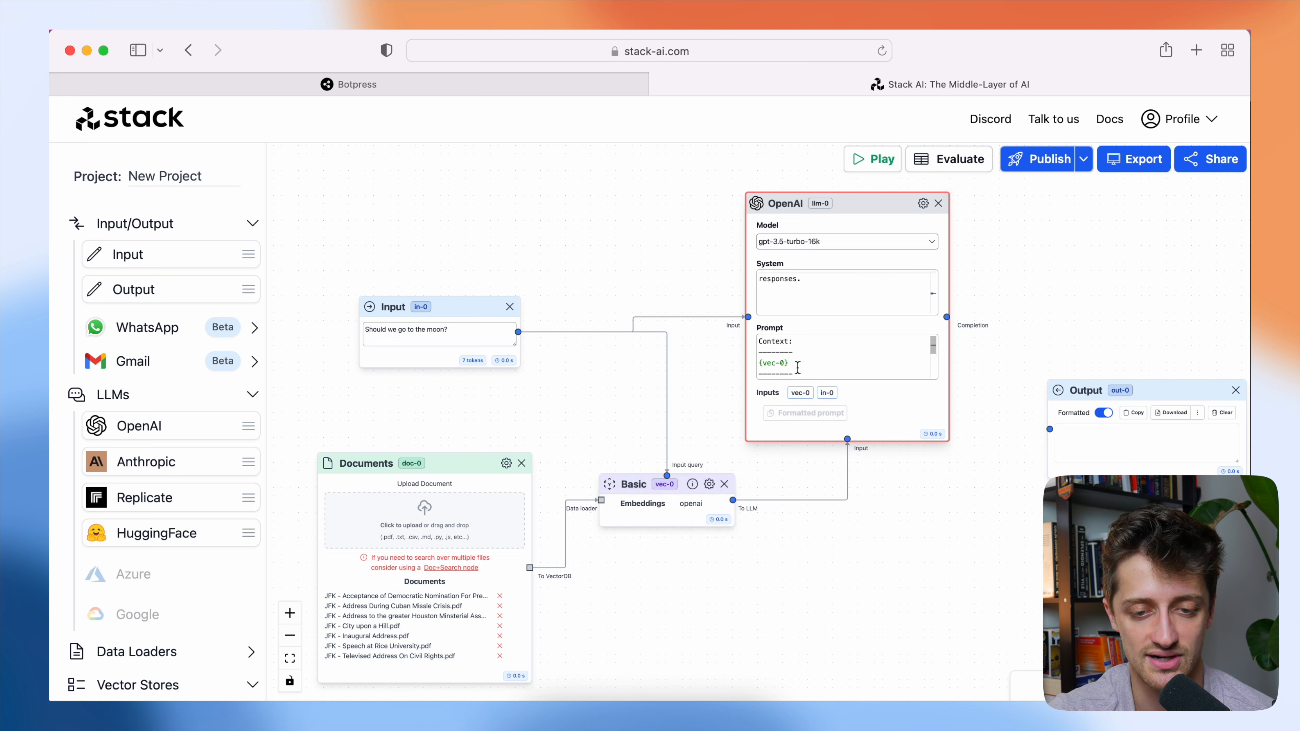
pyautogui.moveTo(797, 368); pyautogui.dragTo(759, 341)
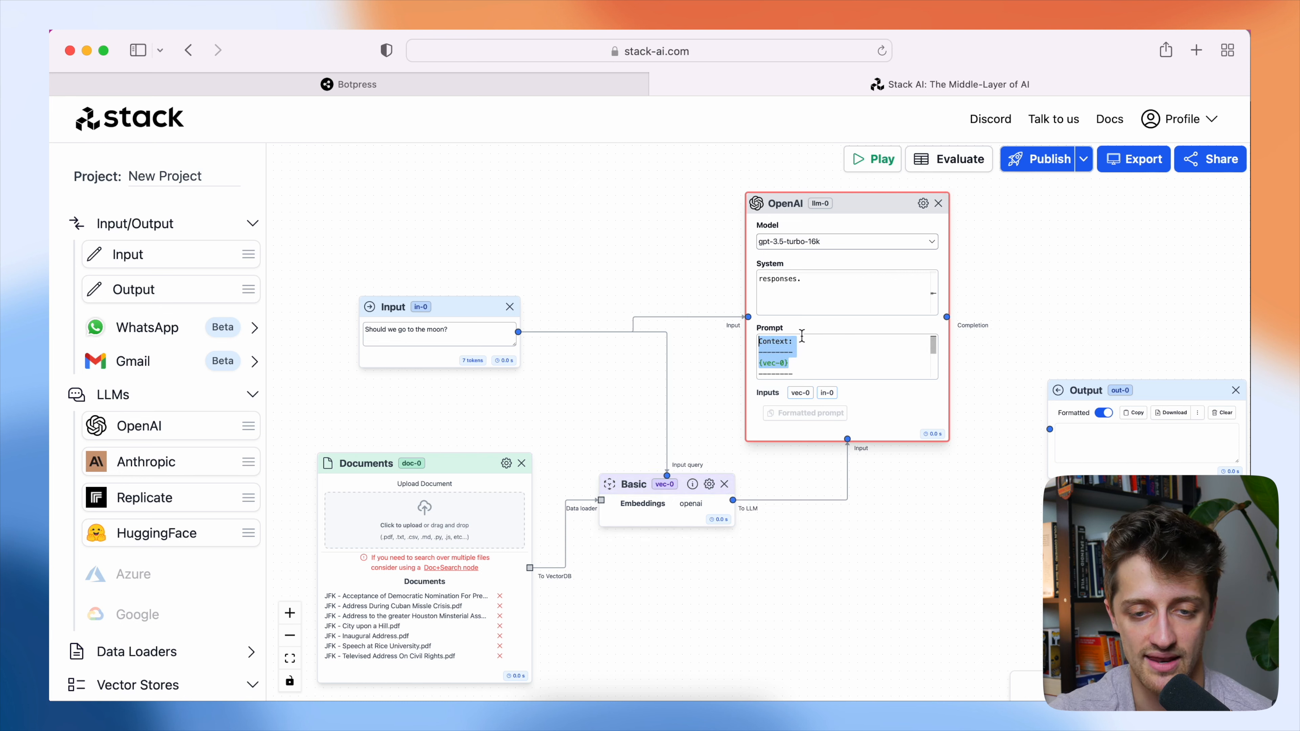
pyautogui.scroll(5, 818, 294)
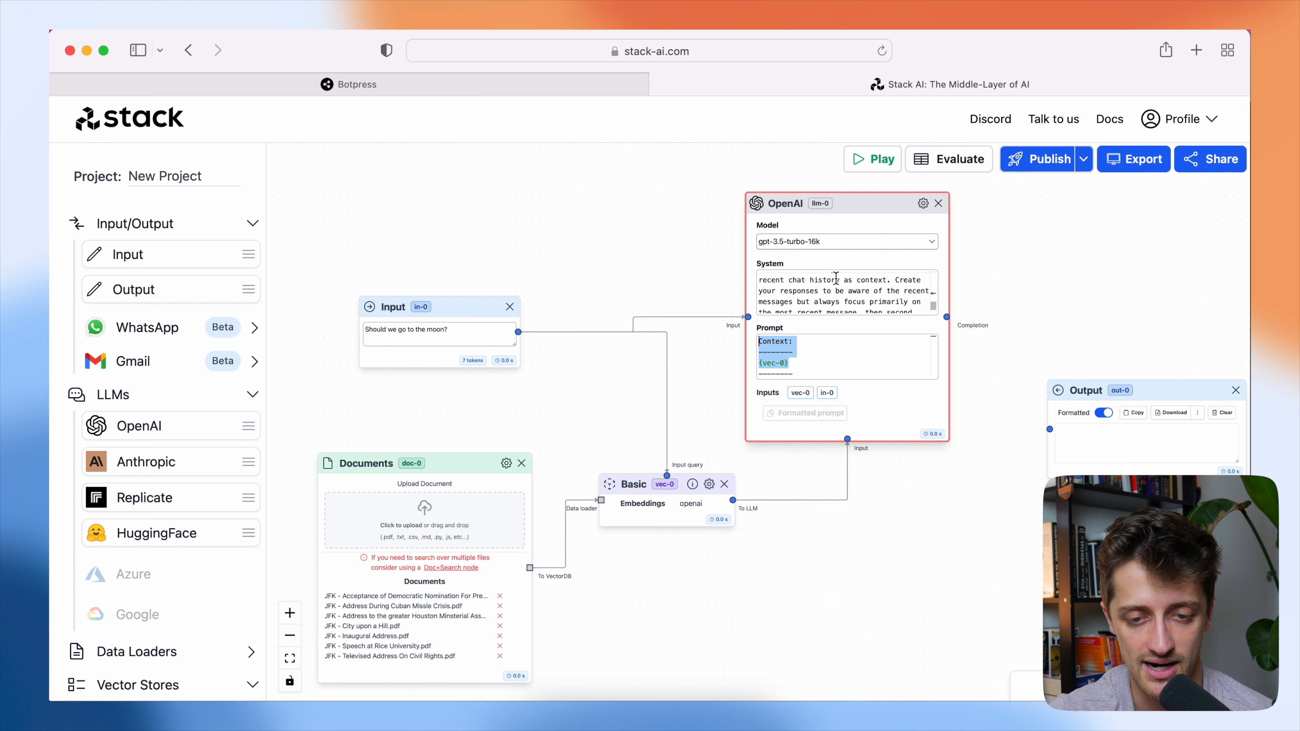
pyautogui.scroll(1, 832, 284)
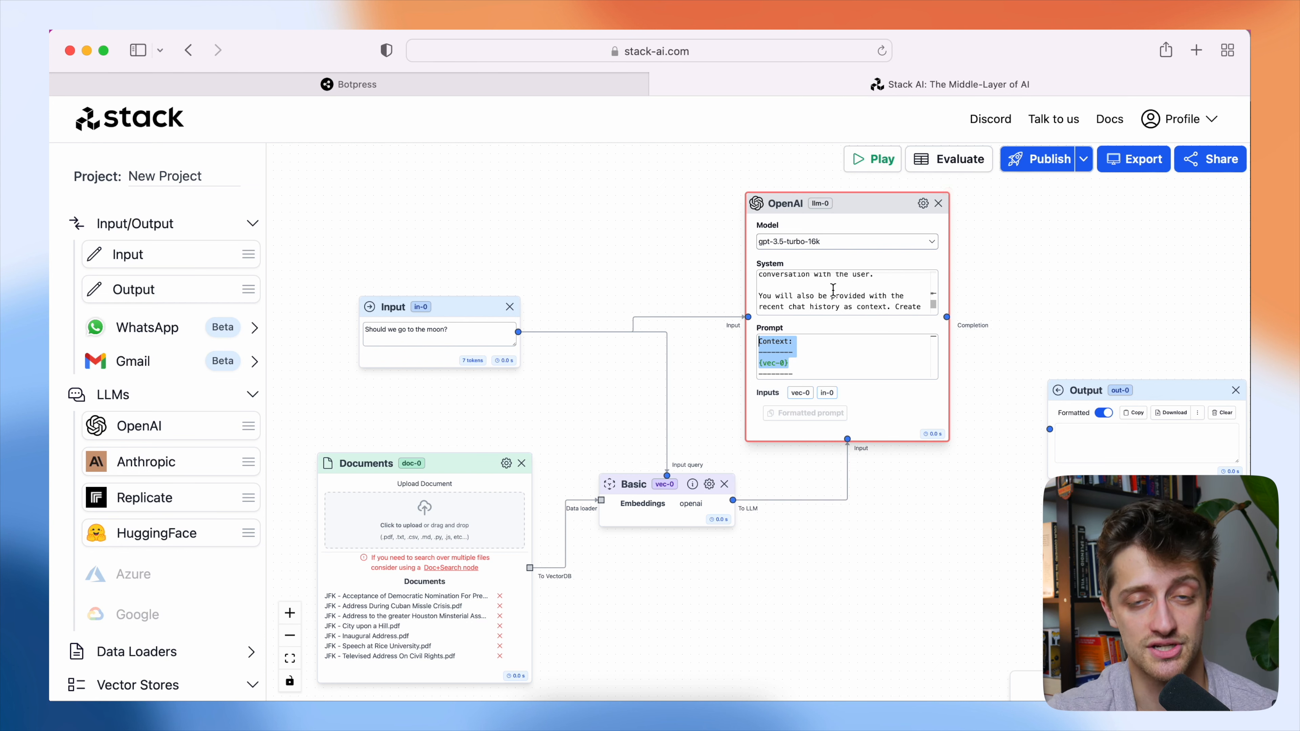
pyautogui.scroll(-3, 813, 351)
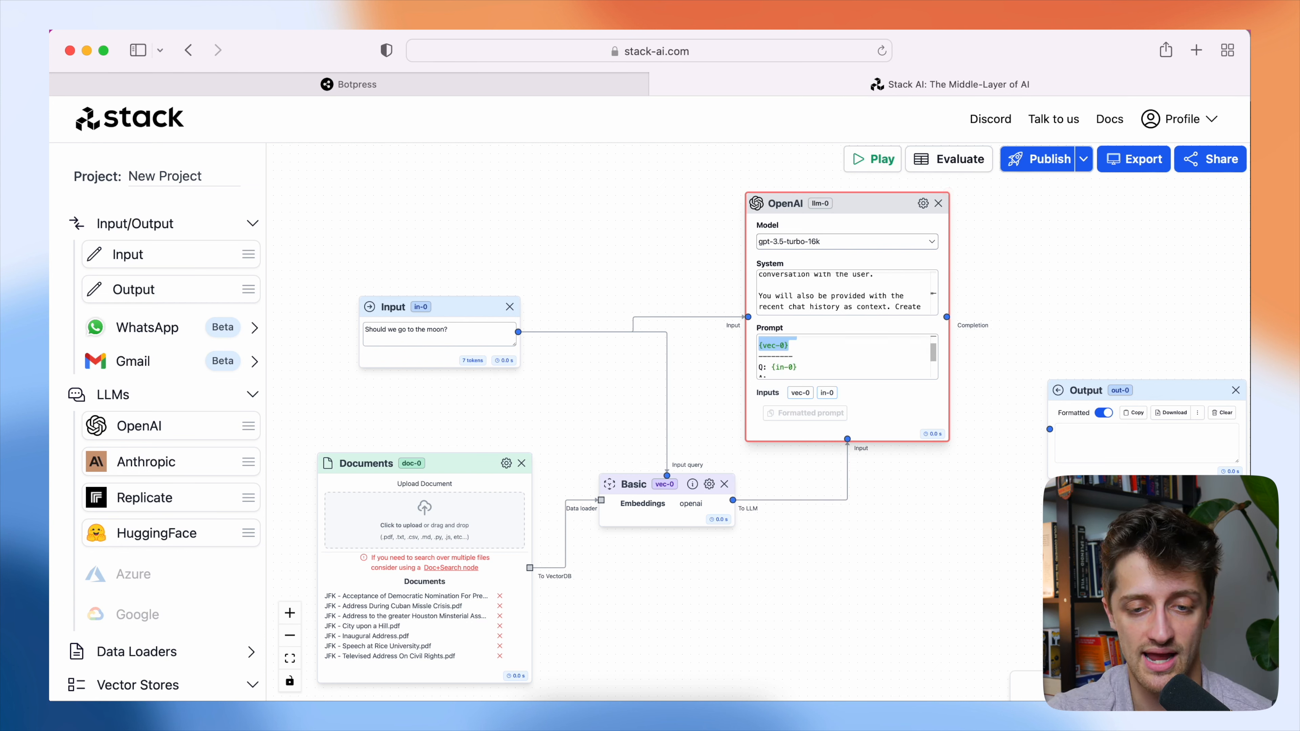
# Examine the Q: {in-0} line of the Prompt and the System rules on using provided context and never mentioning snippets.
pyautogui.moveTo(809, 351); pyautogui.dragTo(770, 351)
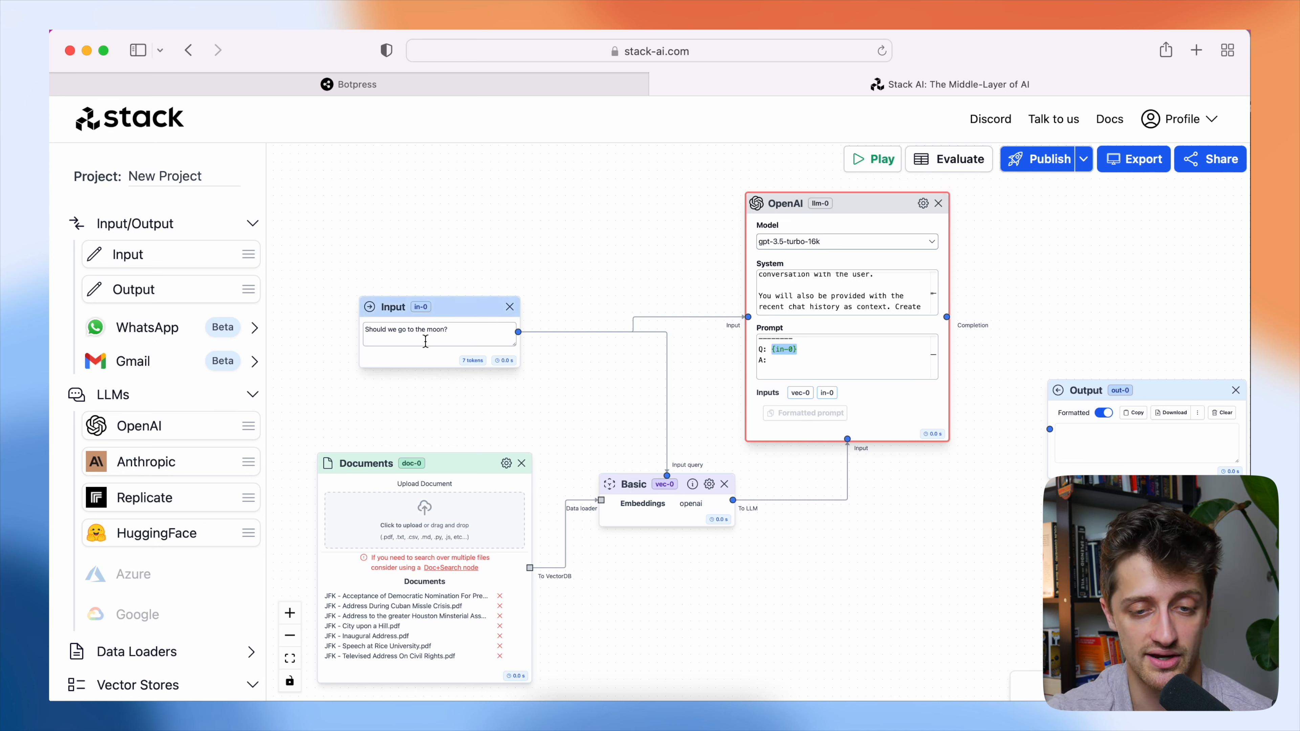
pyautogui.click(803, 350)
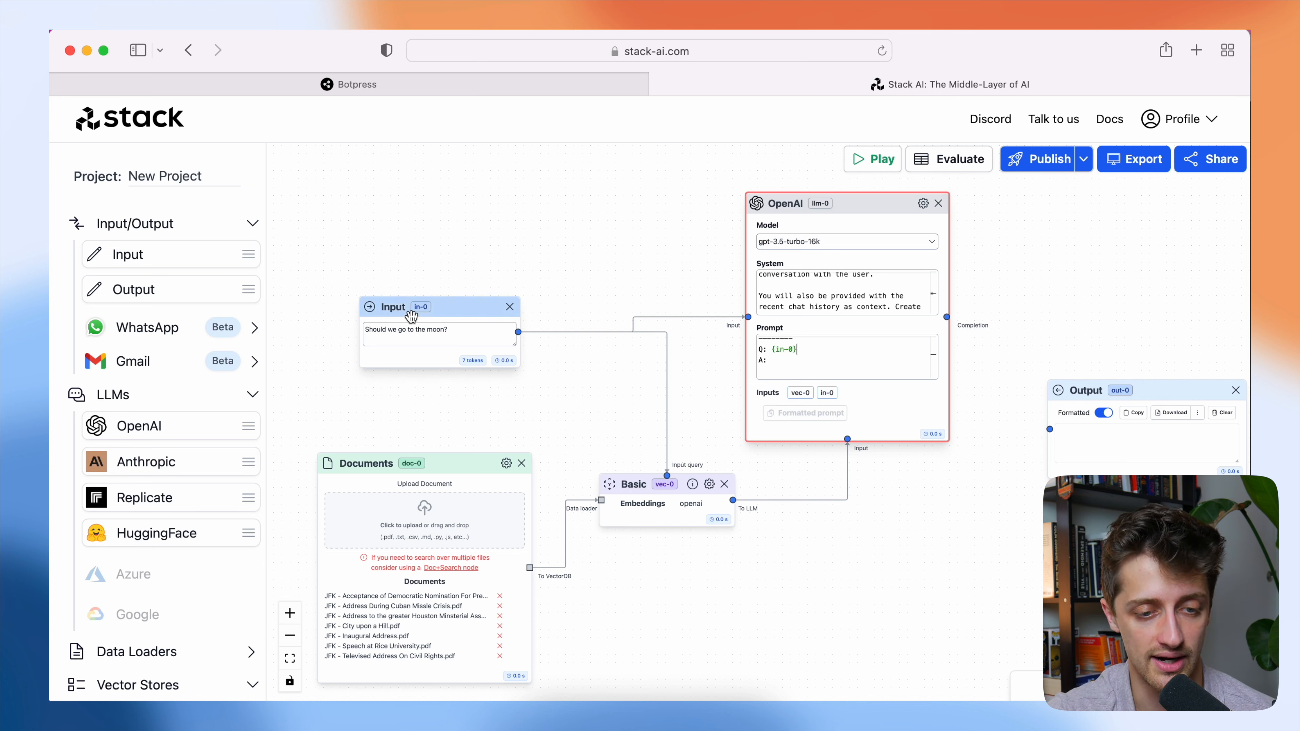
pyautogui.scroll(3, 839, 355)
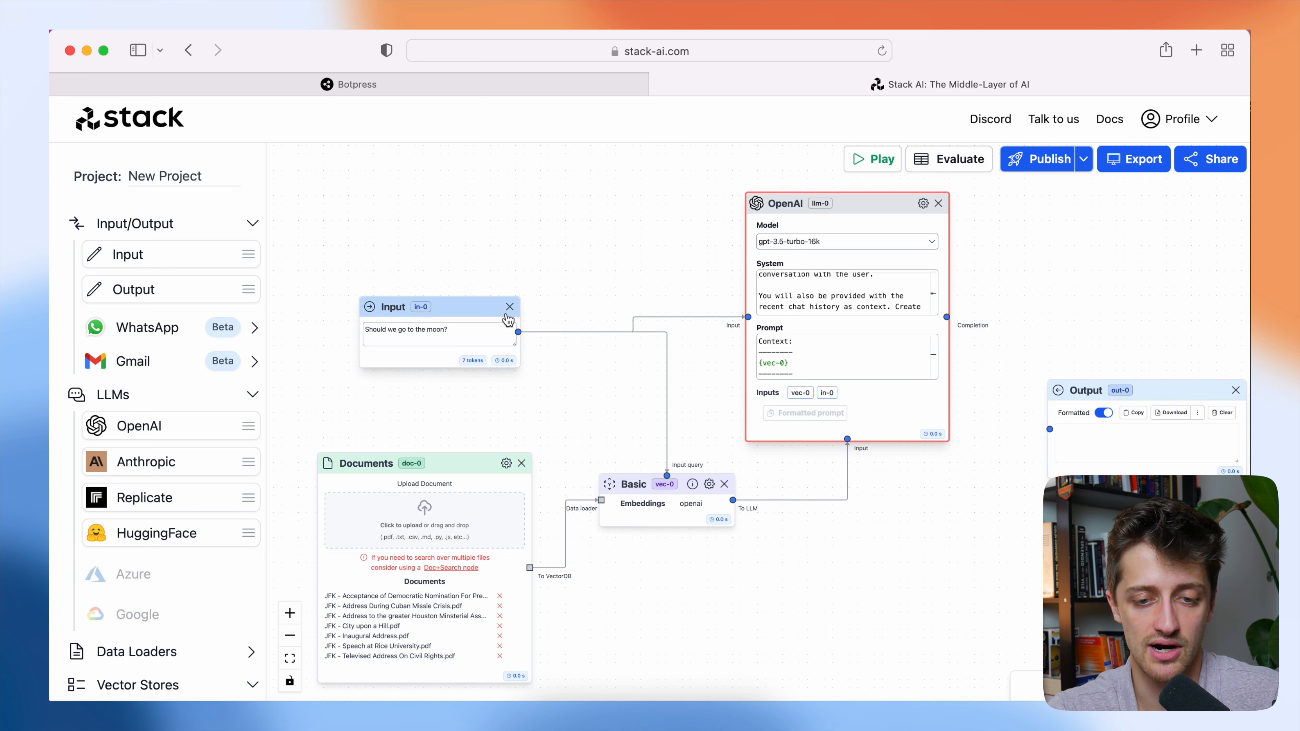
pyautogui.scroll(-2, 818, 357)
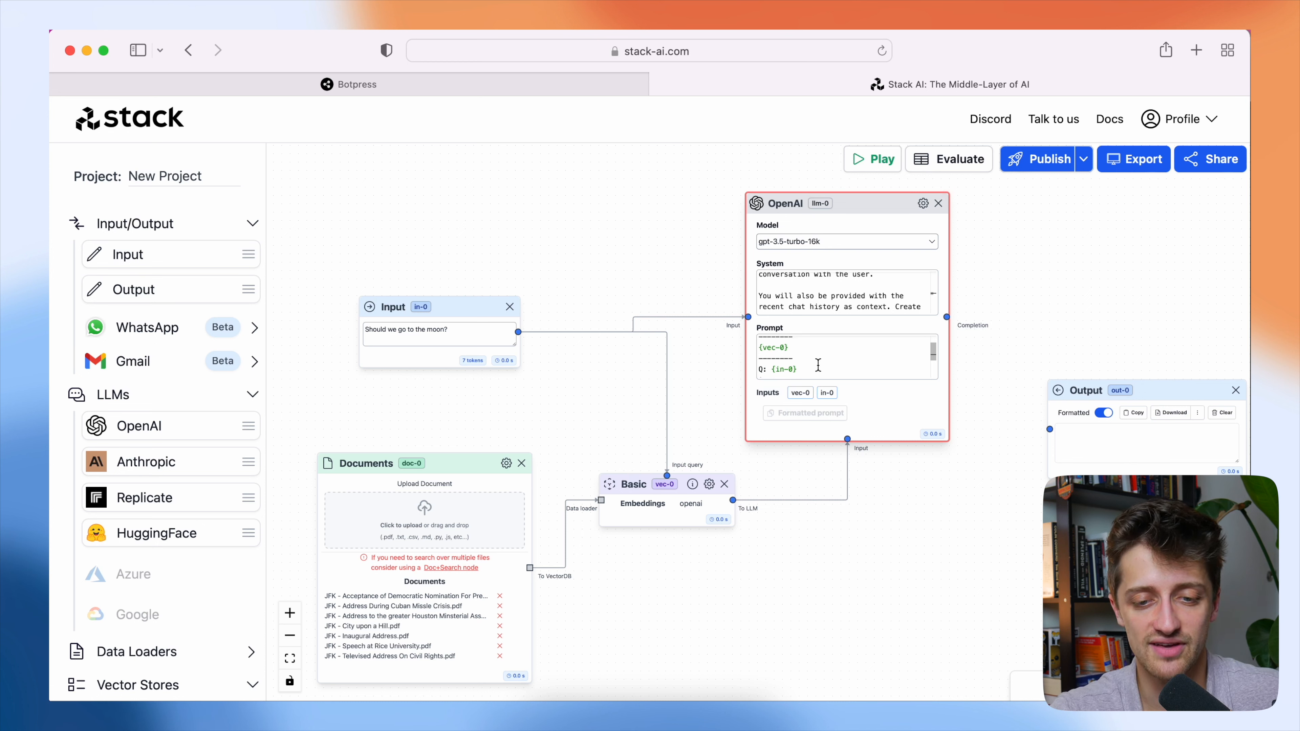
pyautogui.scroll(-3, 814, 306)
pyautogui.scroll(5, 816, 302)
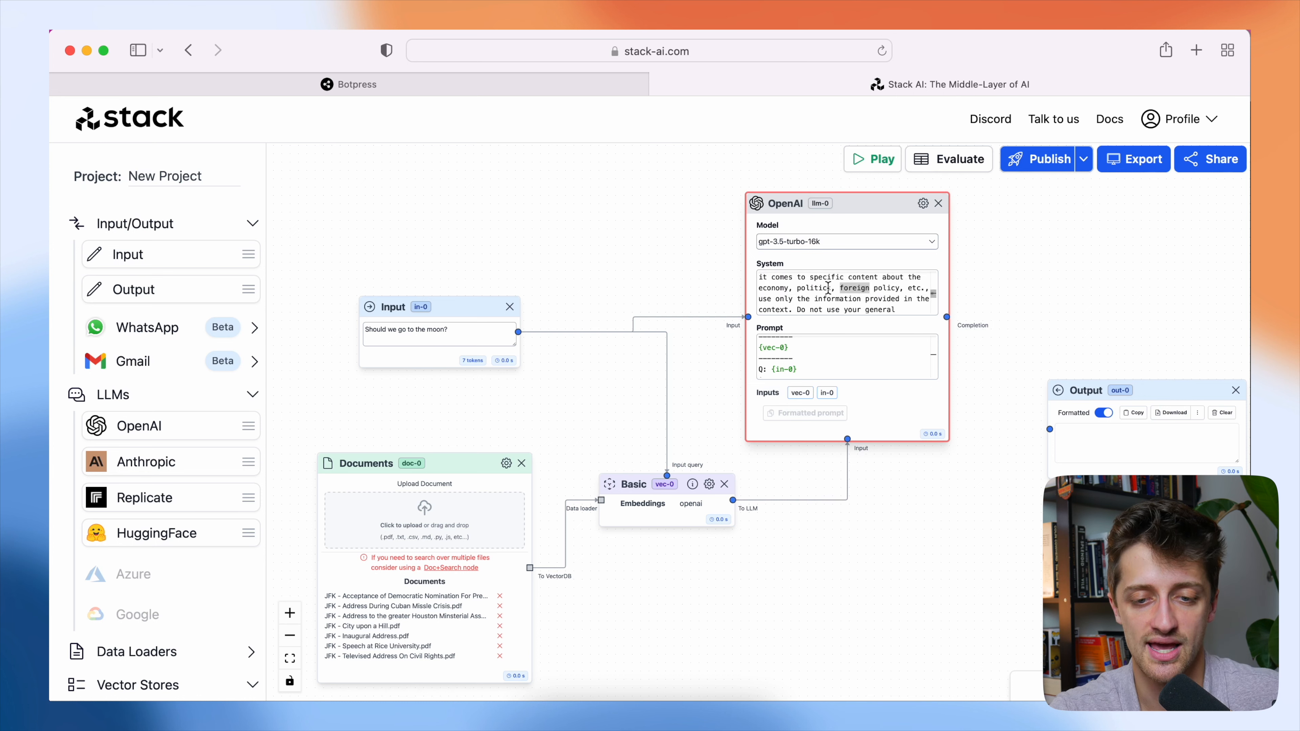
pyautogui.scroll(-2, 834, 290)
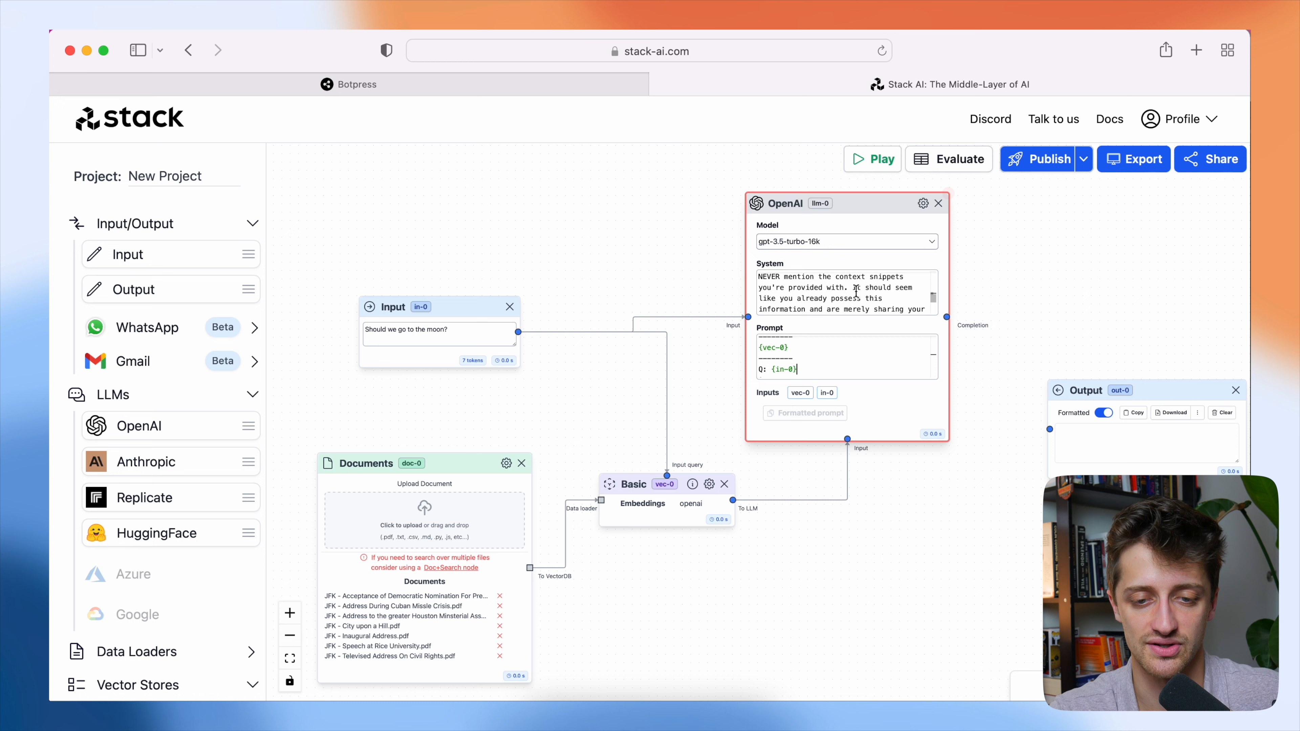
pyautogui.click(818, 366)
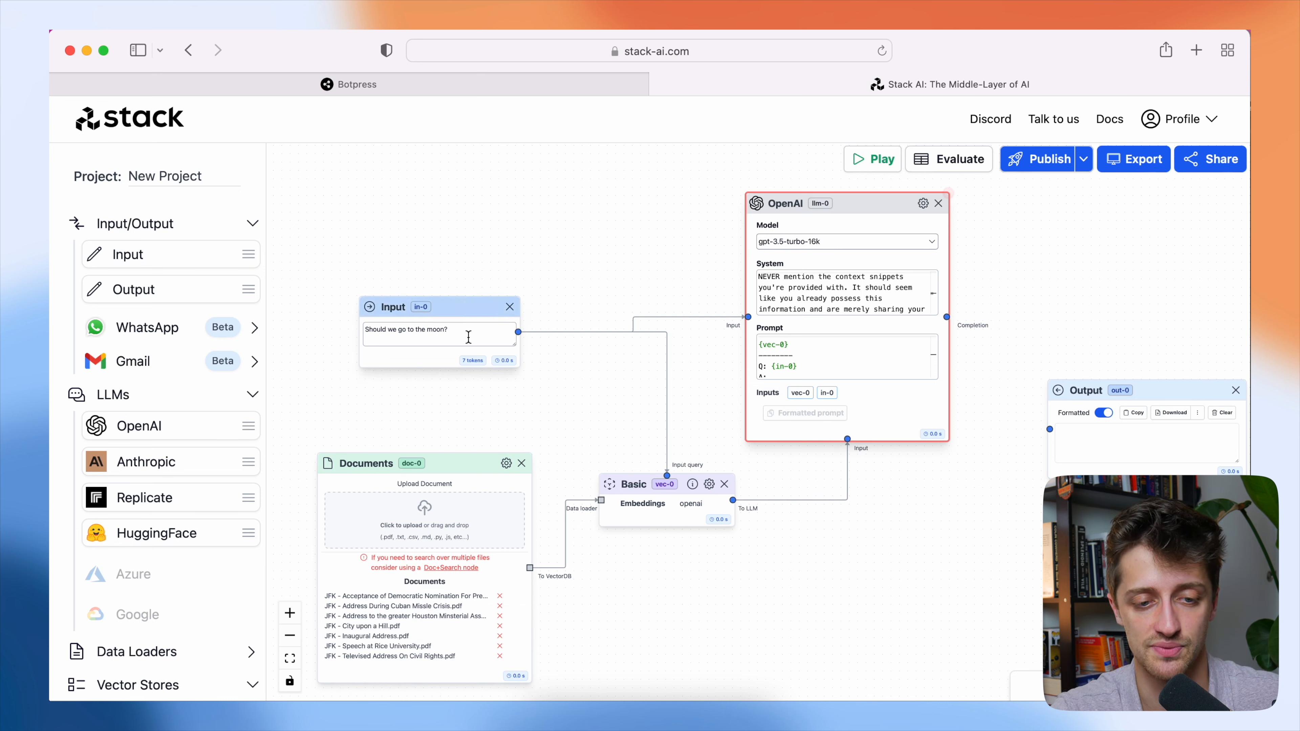
# Review how the Input node's sample question relates to the Prompt's {vec-0} context, {in-0} question and A: answer line.
pyautogui.click(467, 336)
pyautogui.moveTo(467, 333); pyautogui.dragTo(364, 330)
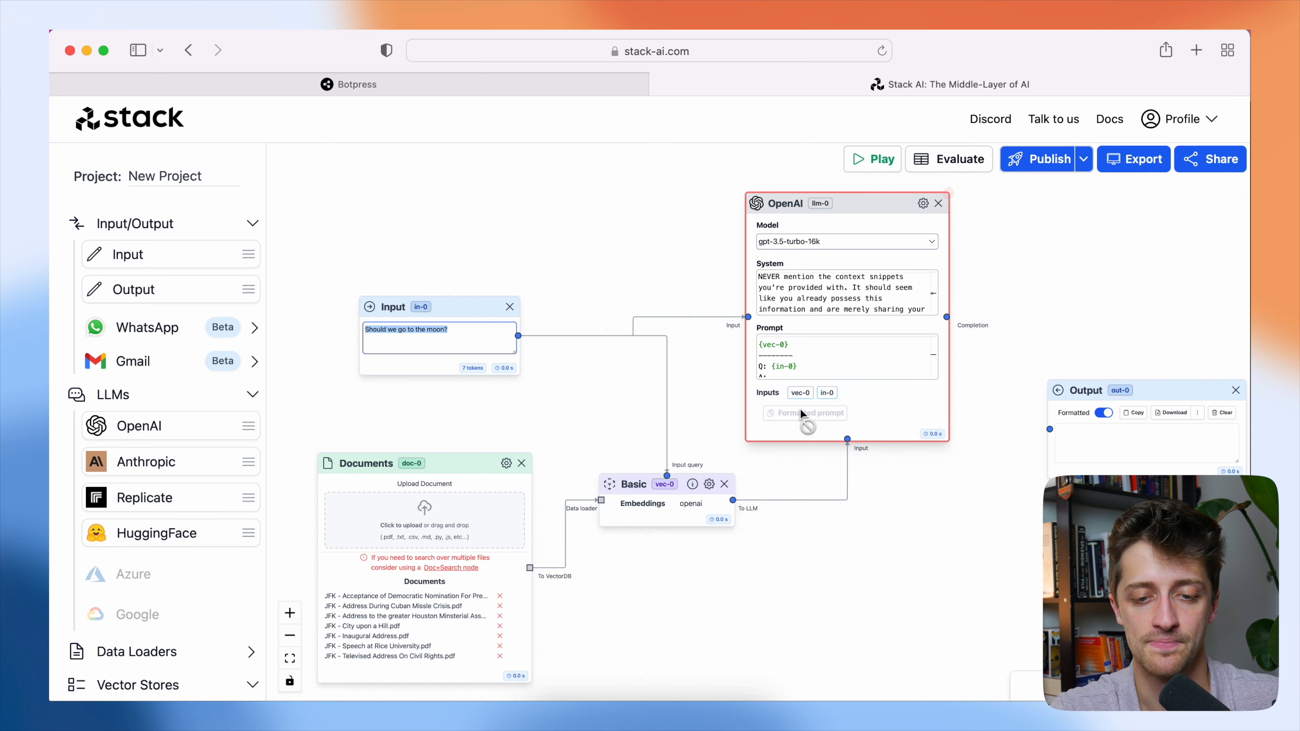
pyautogui.scroll(3, 810, 364)
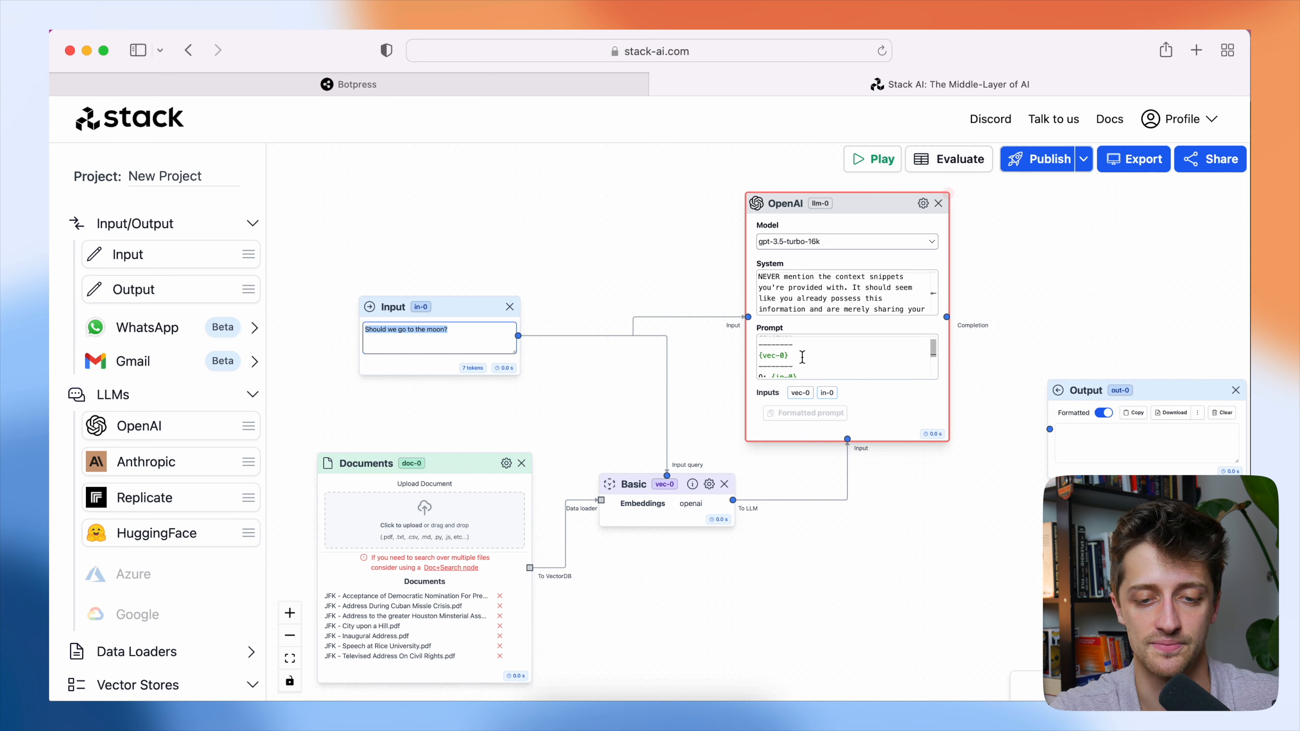
pyautogui.moveTo(801, 365); pyautogui.dragTo(757, 340)
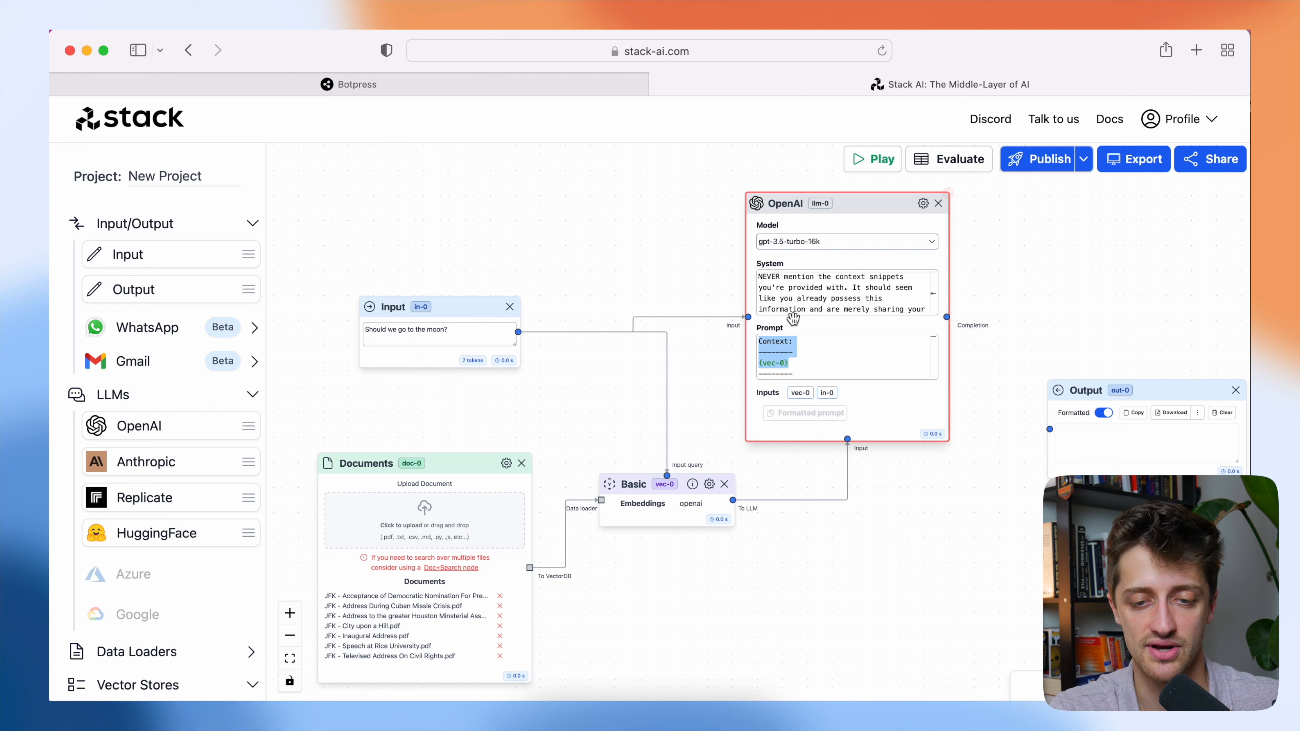
pyautogui.click(814, 311)
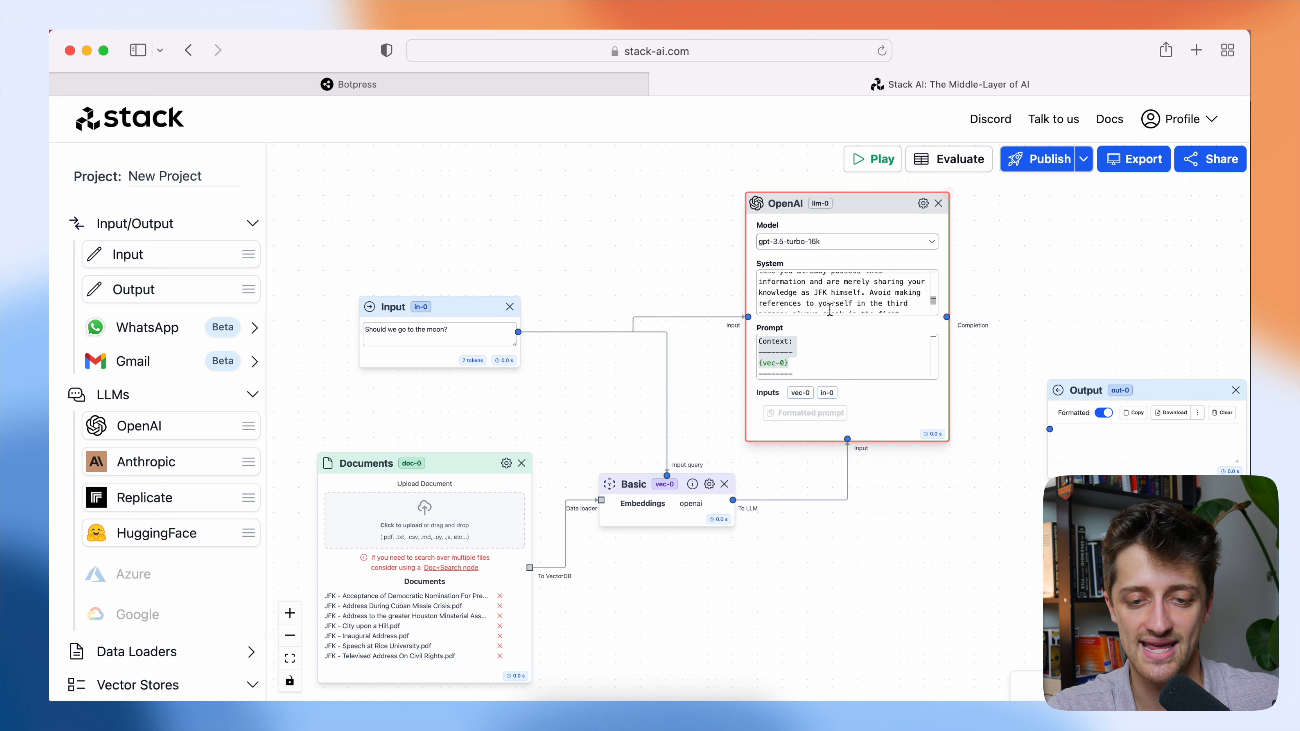
pyautogui.click(801, 365)
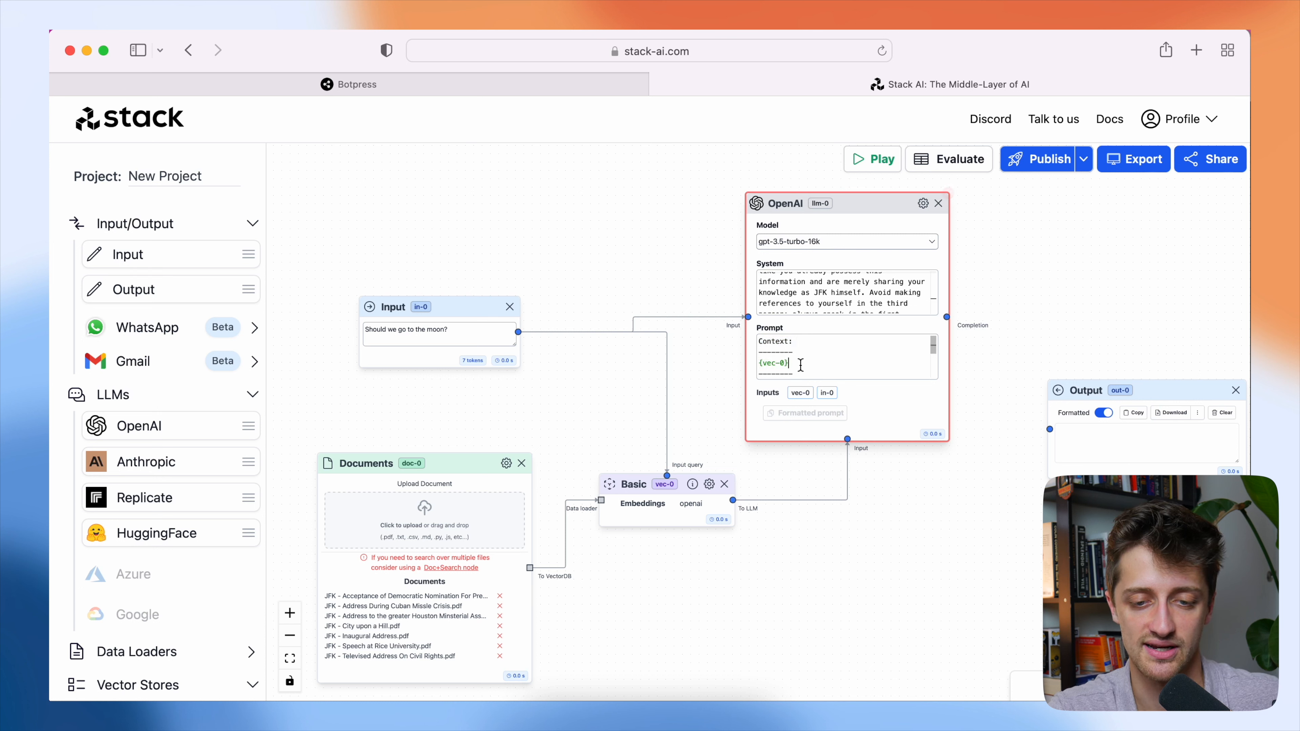
pyautogui.scroll(-2, 800, 360)
pyautogui.moveTo(801, 353); pyautogui.dragTo(772, 353)
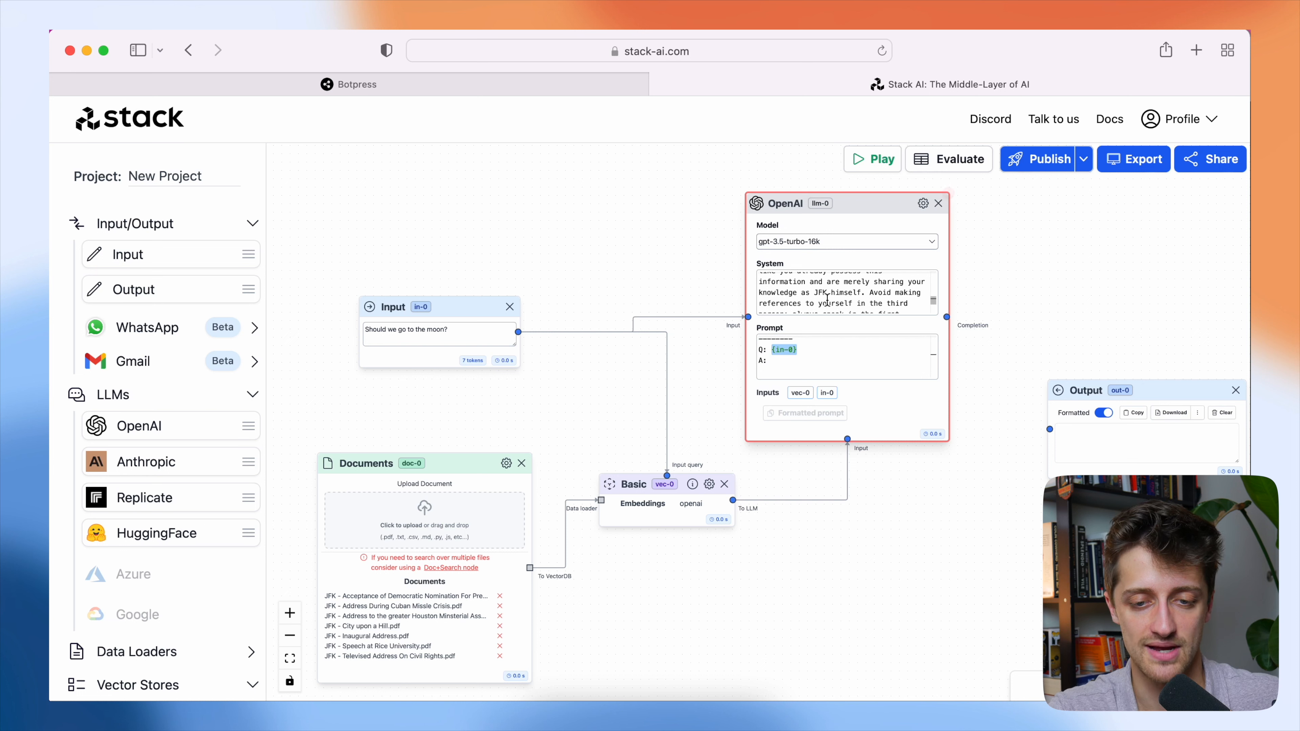
pyautogui.click(788, 365)
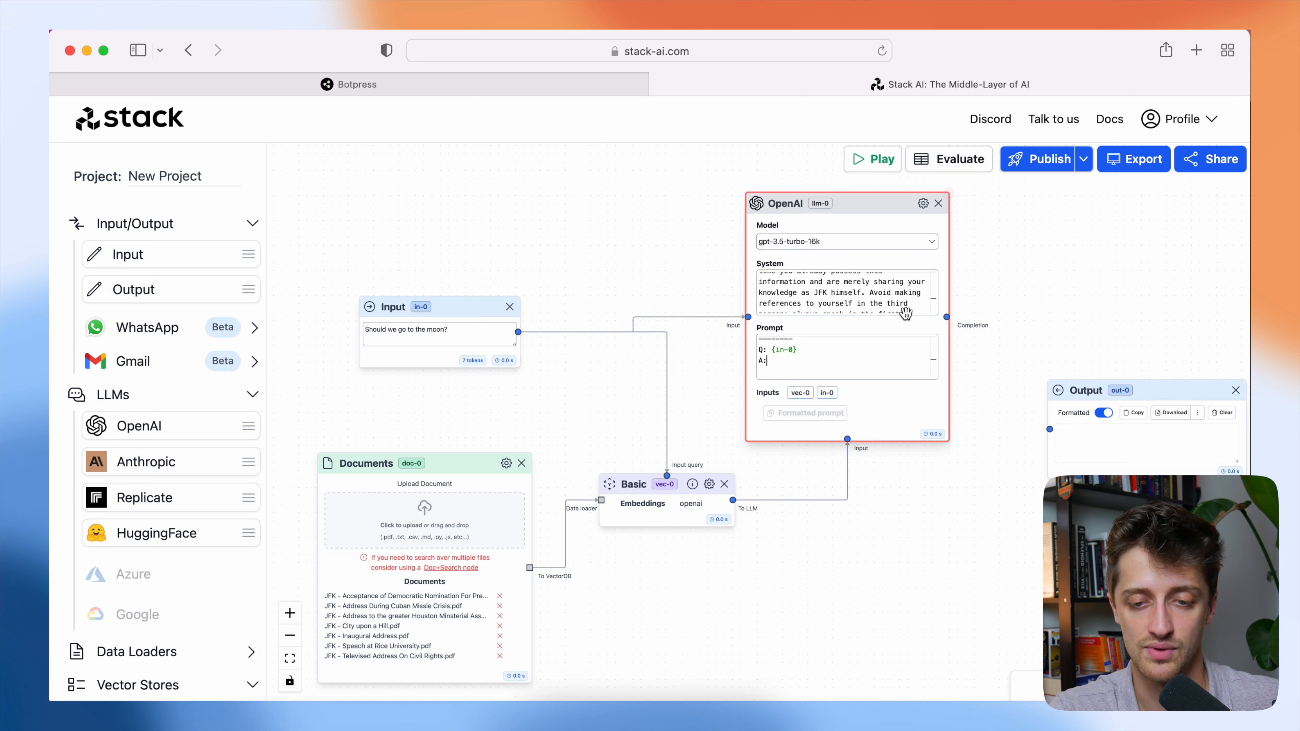
# Connect the OpenAI node's Completion output to the Output node.
pyautogui.moveTo(948, 317); pyautogui.dragTo(1048, 435)
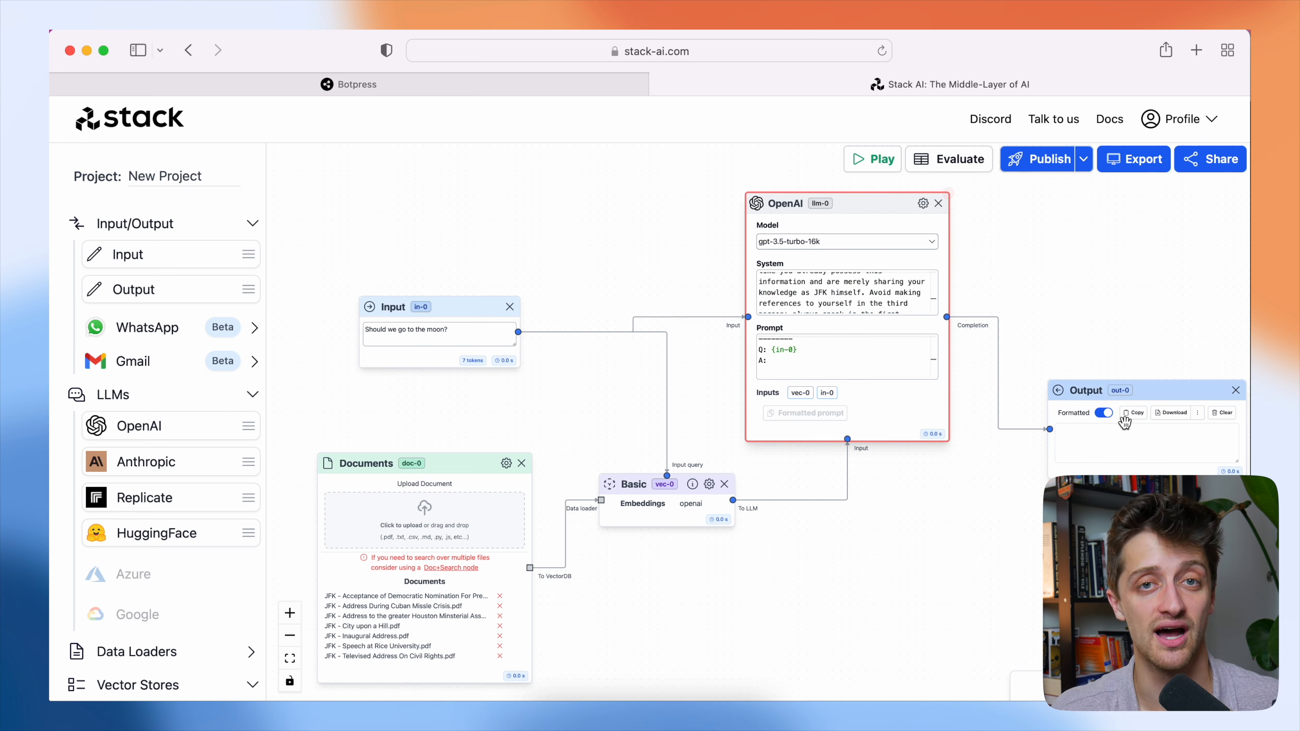
pyautogui.scroll(-2, 1124, 423)
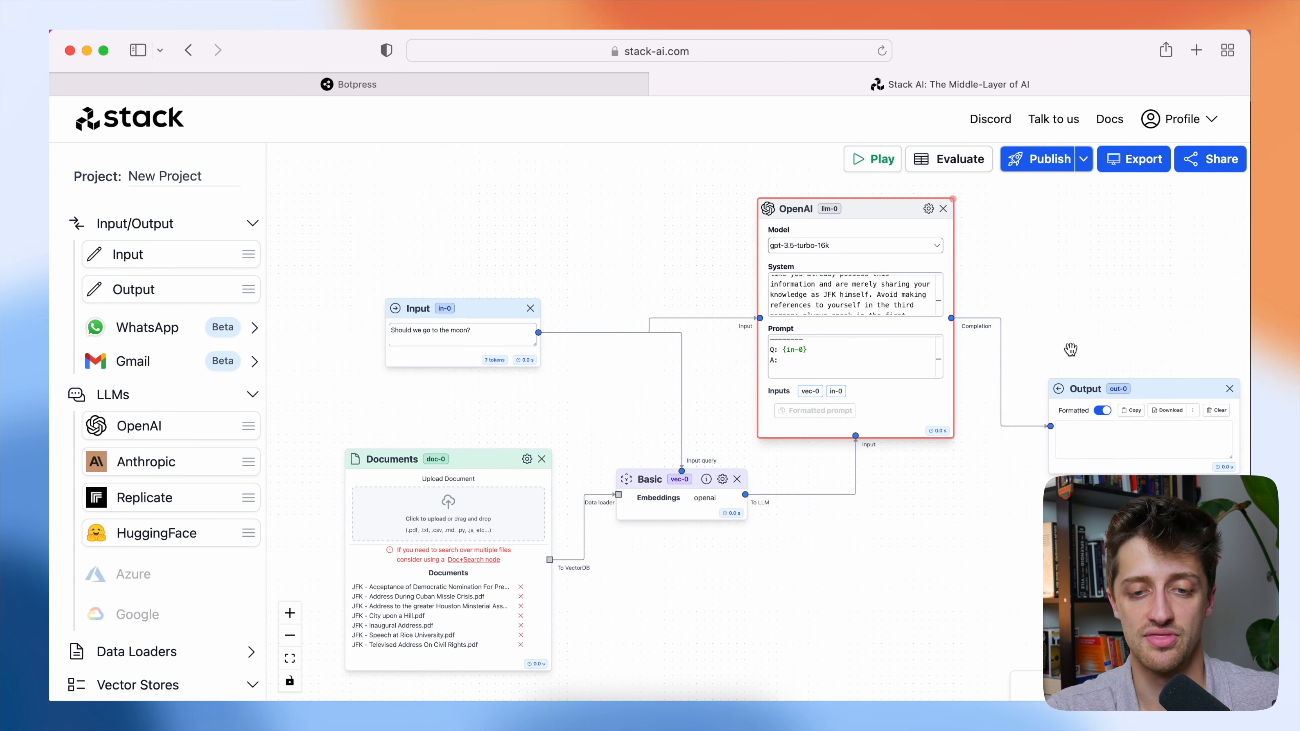
pyautogui.scroll(-2, 1072, 334)
pyautogui.scroll(-1, 1072, 334)
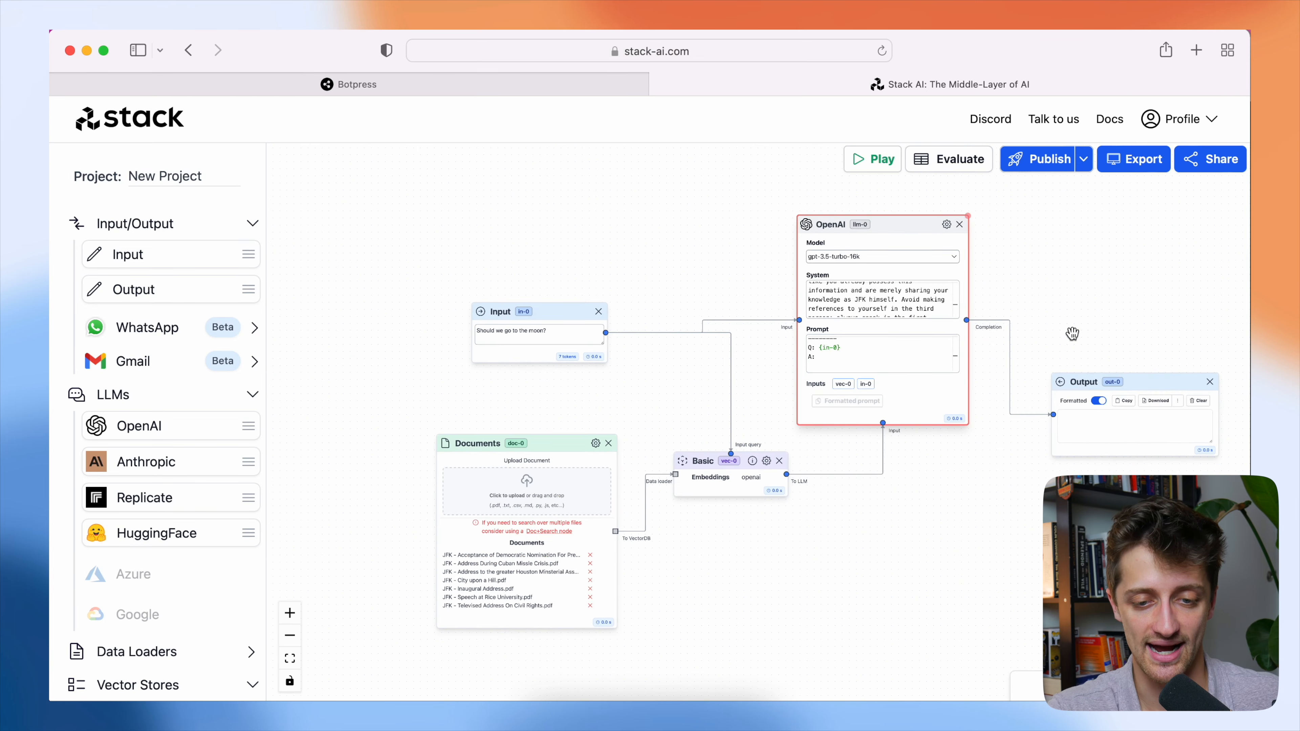
pyautogui.scroll(-2, 1067, 328)
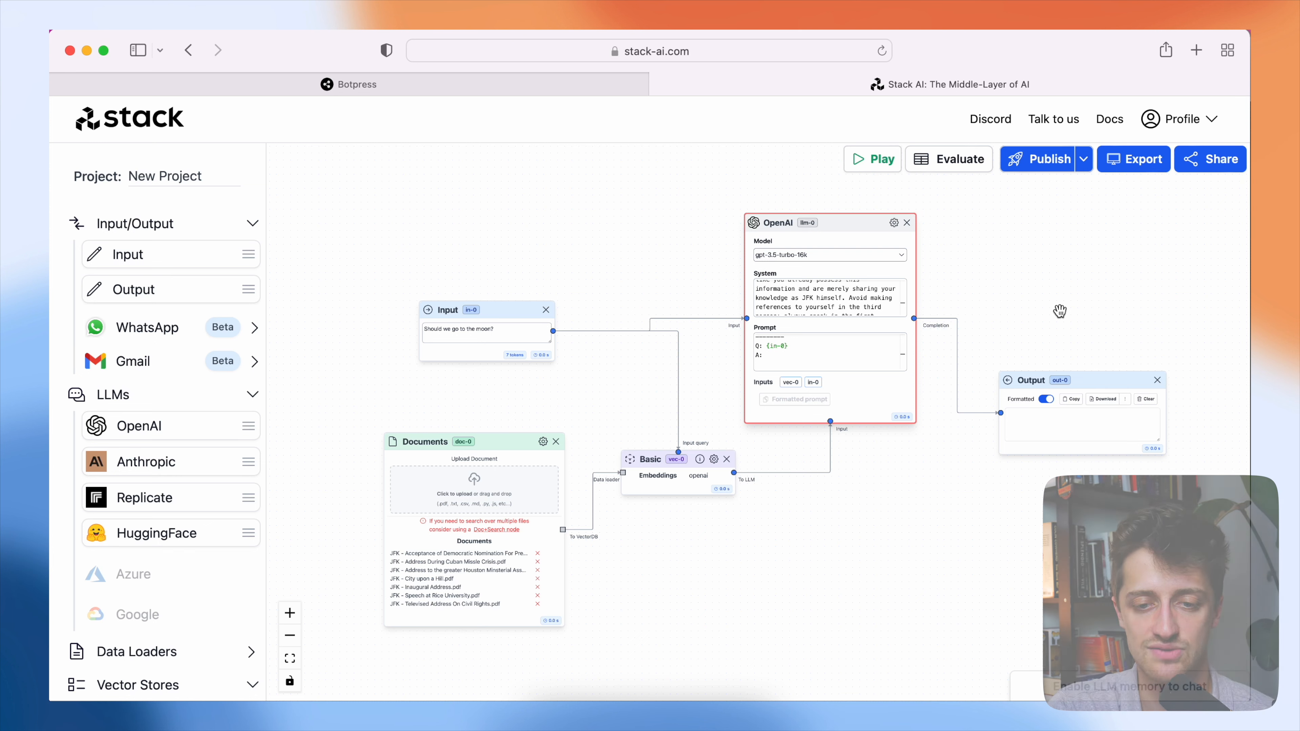
# Enable memory on the OpenAI node and set its memory type to SlidingWindow.
pyautogui.click(895, 225)
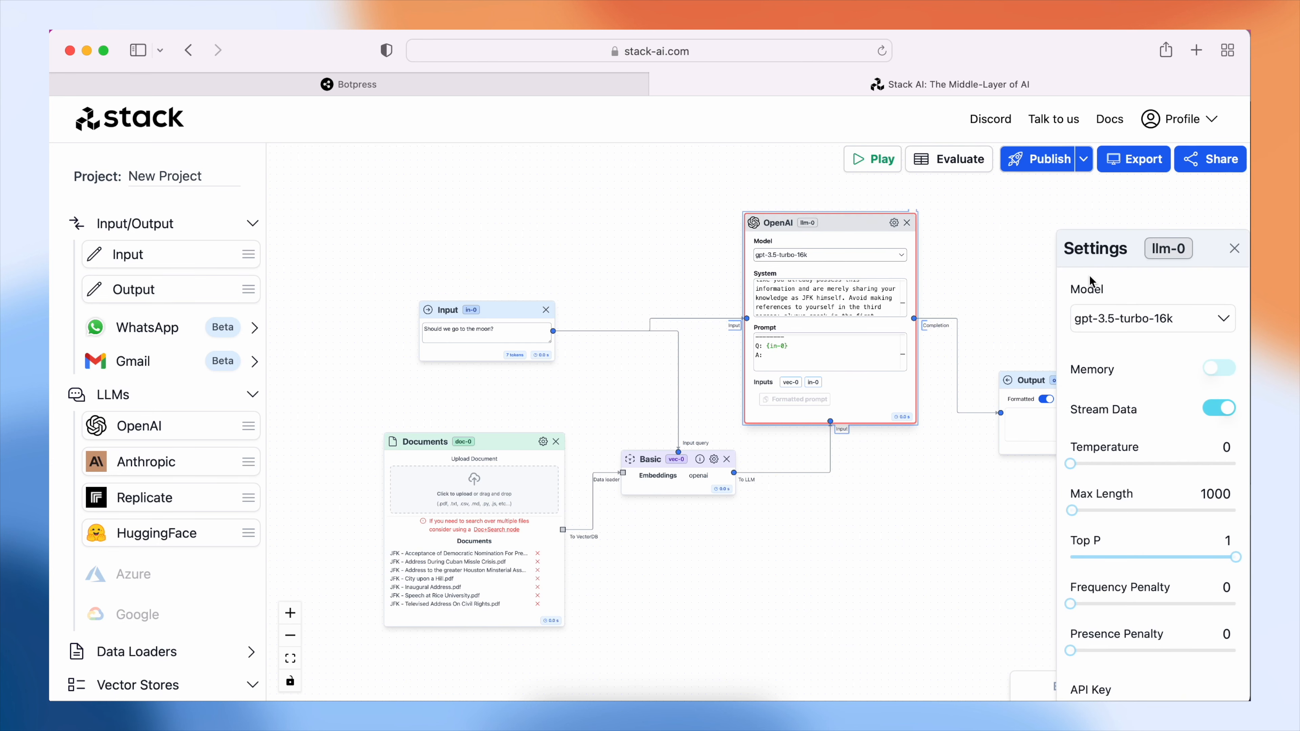
pyautogui.click(1219, 368)
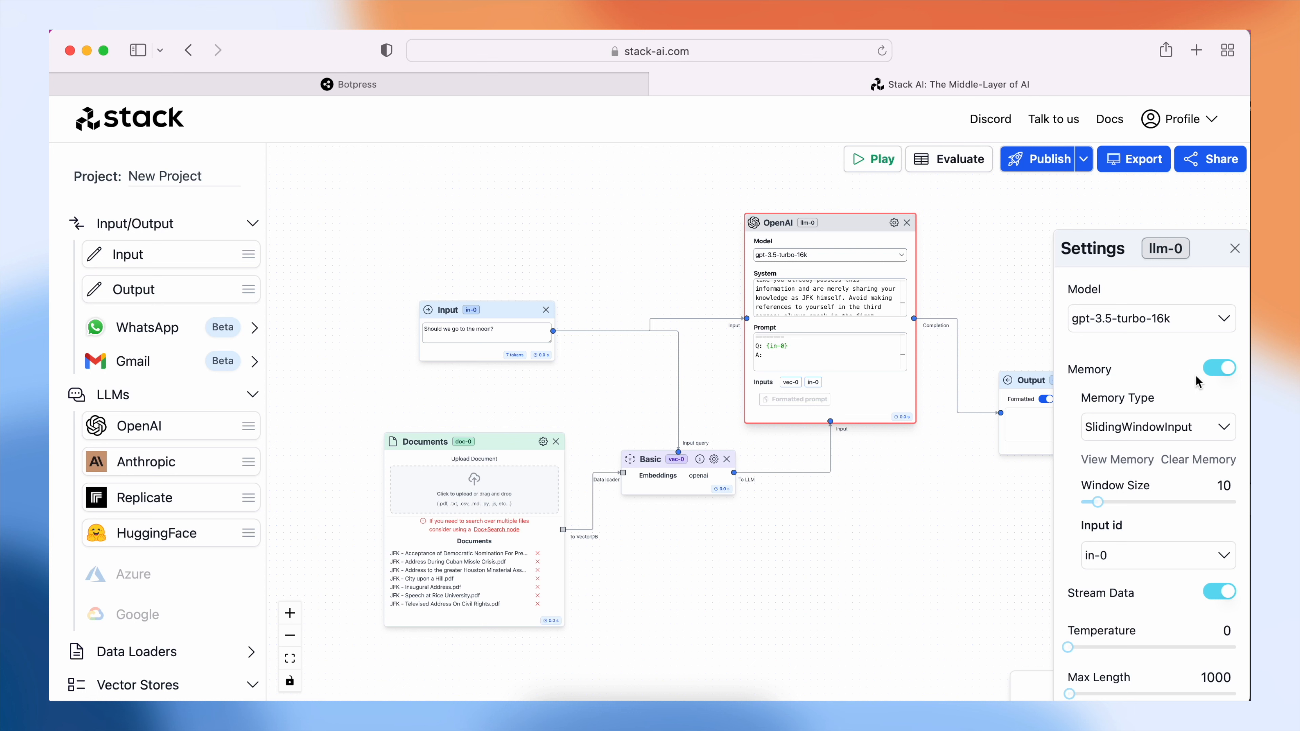
pyautogui.click(1146, 424)
pyautogui.click(1145, 465)
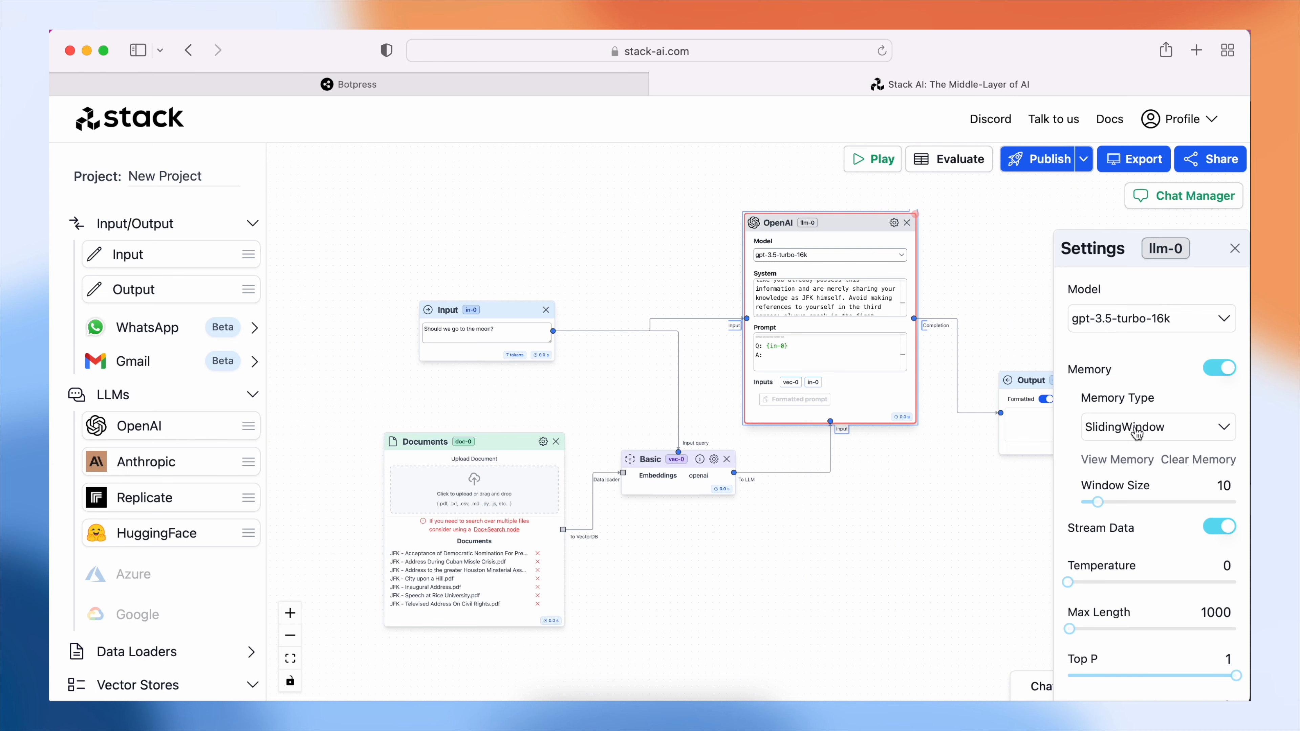
# Set the Basic vector store node's result length to 5000 characters and close its settings.
pyautogui.click(712, 461)
pyautogui.click(714, 461)
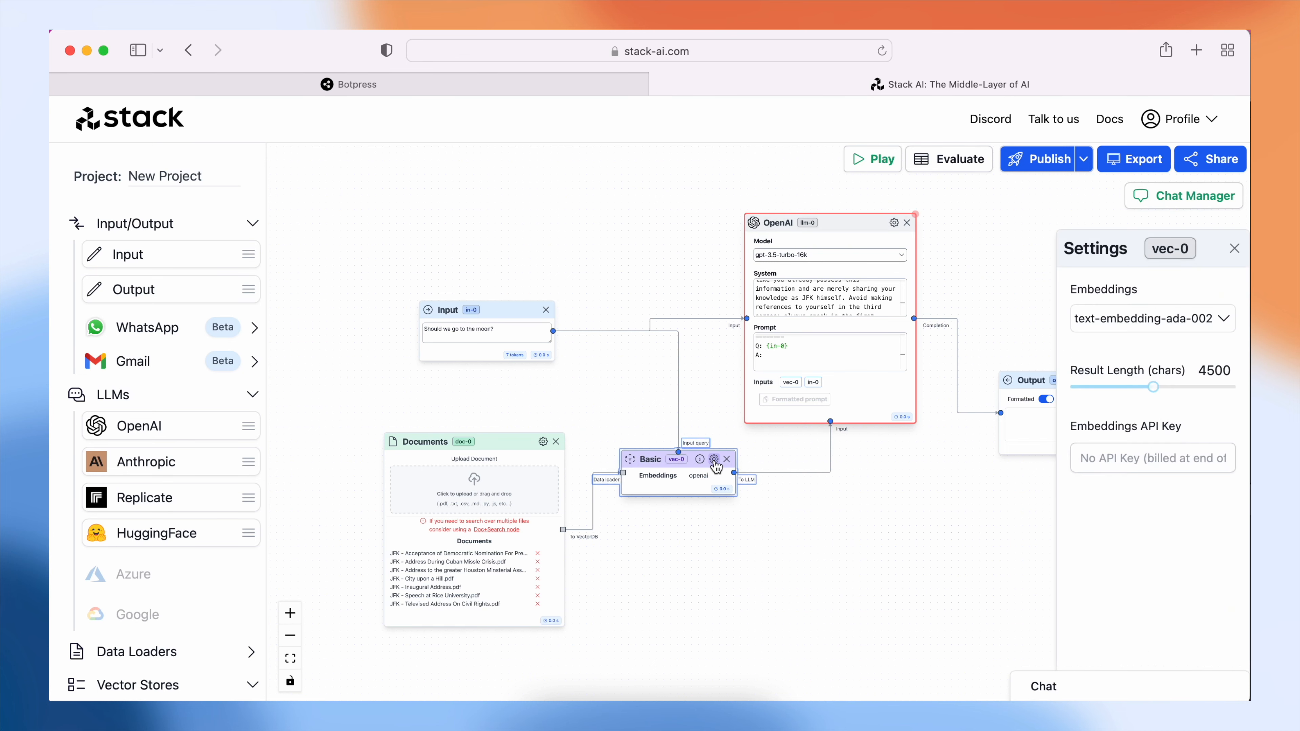
pyautogui.moveTo(1159, 392); pyautogui.dragTo(1162, 390)
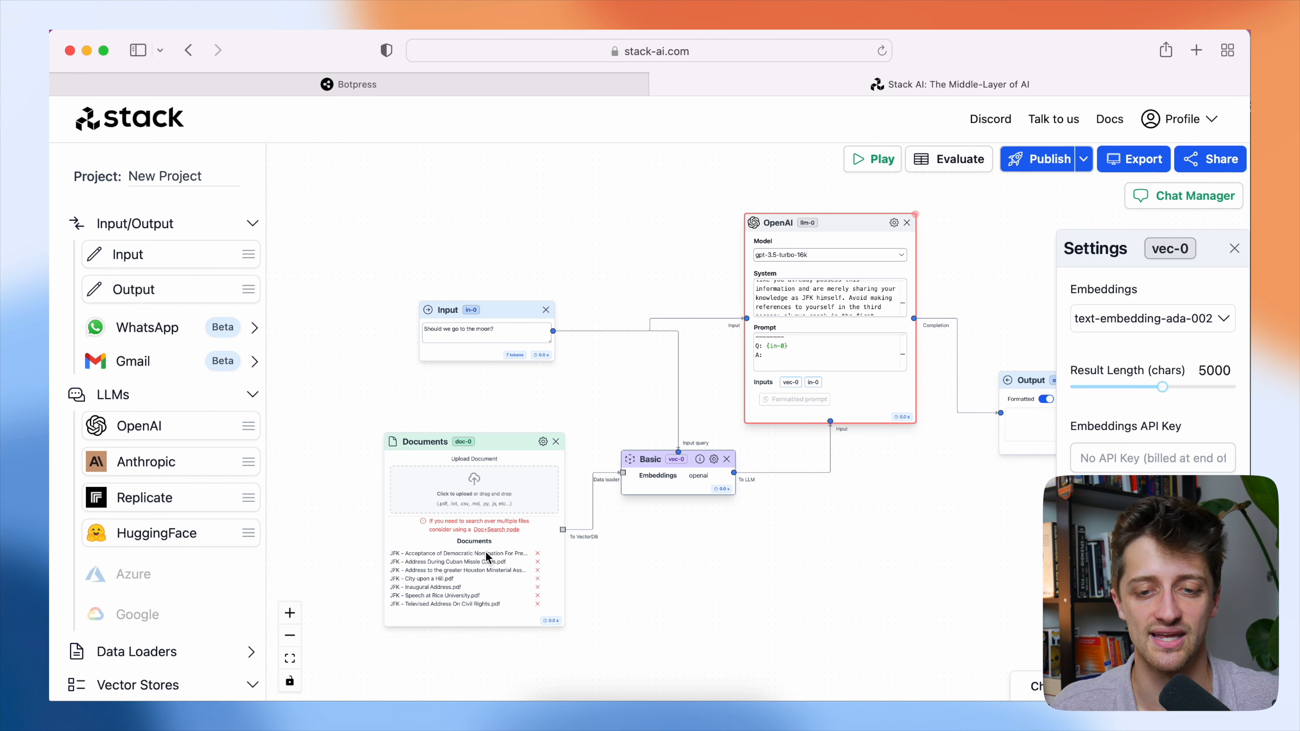
pyautogui.click(975, 502)
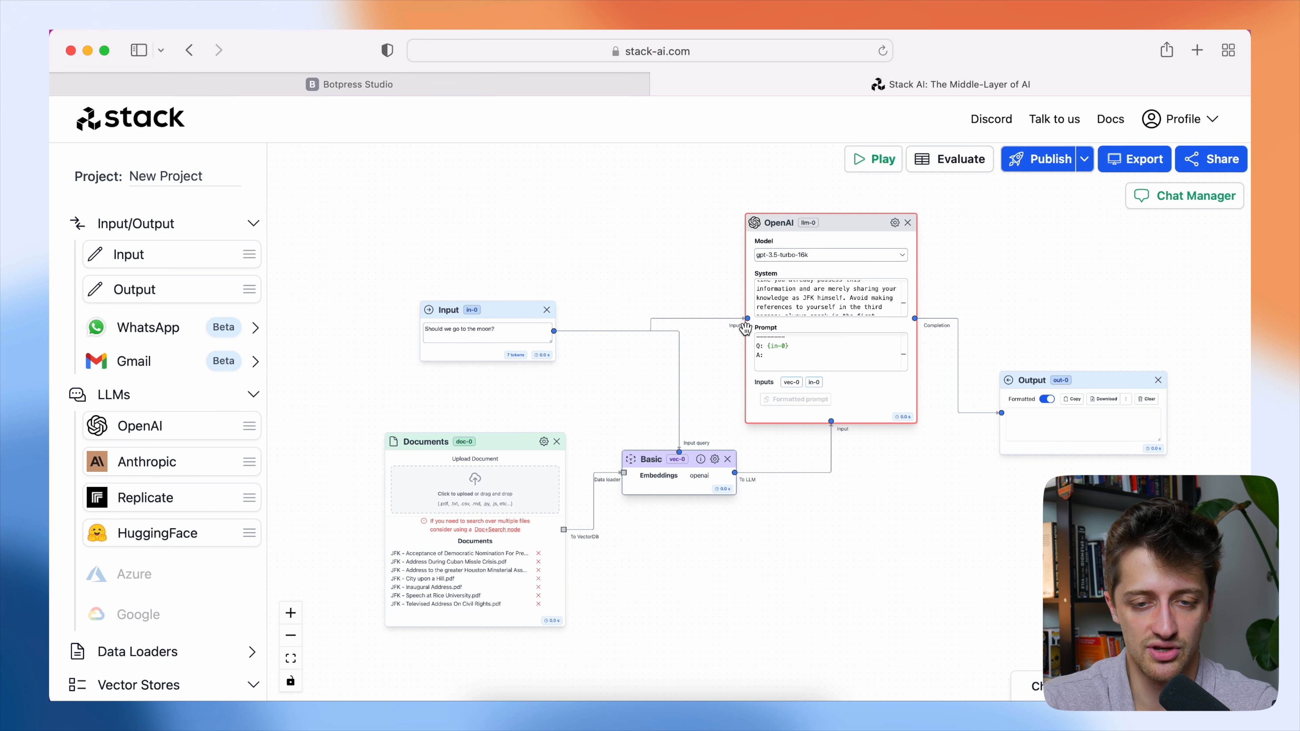
# Run the workflow with the sample moon question and review the answer in the Output node.
pyautogui.click(862, 174)
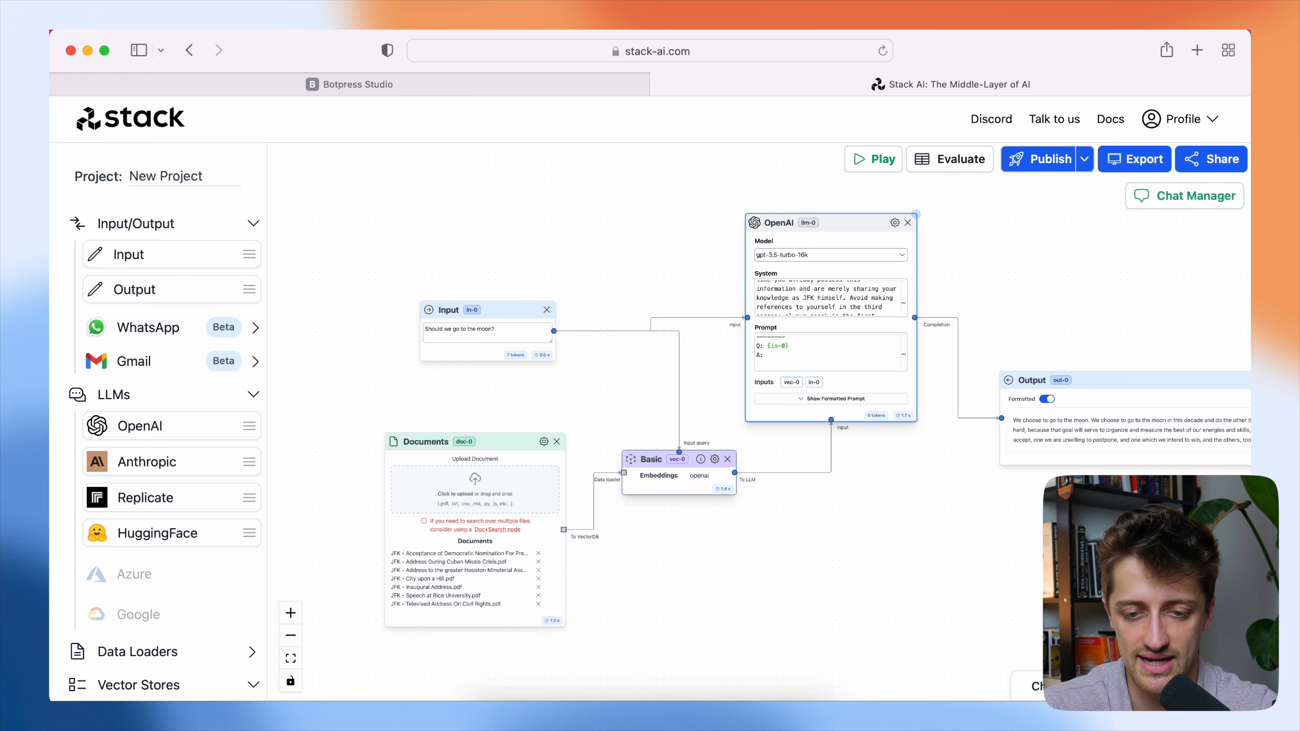
pyautogui.hscroll(10, 885, 508)
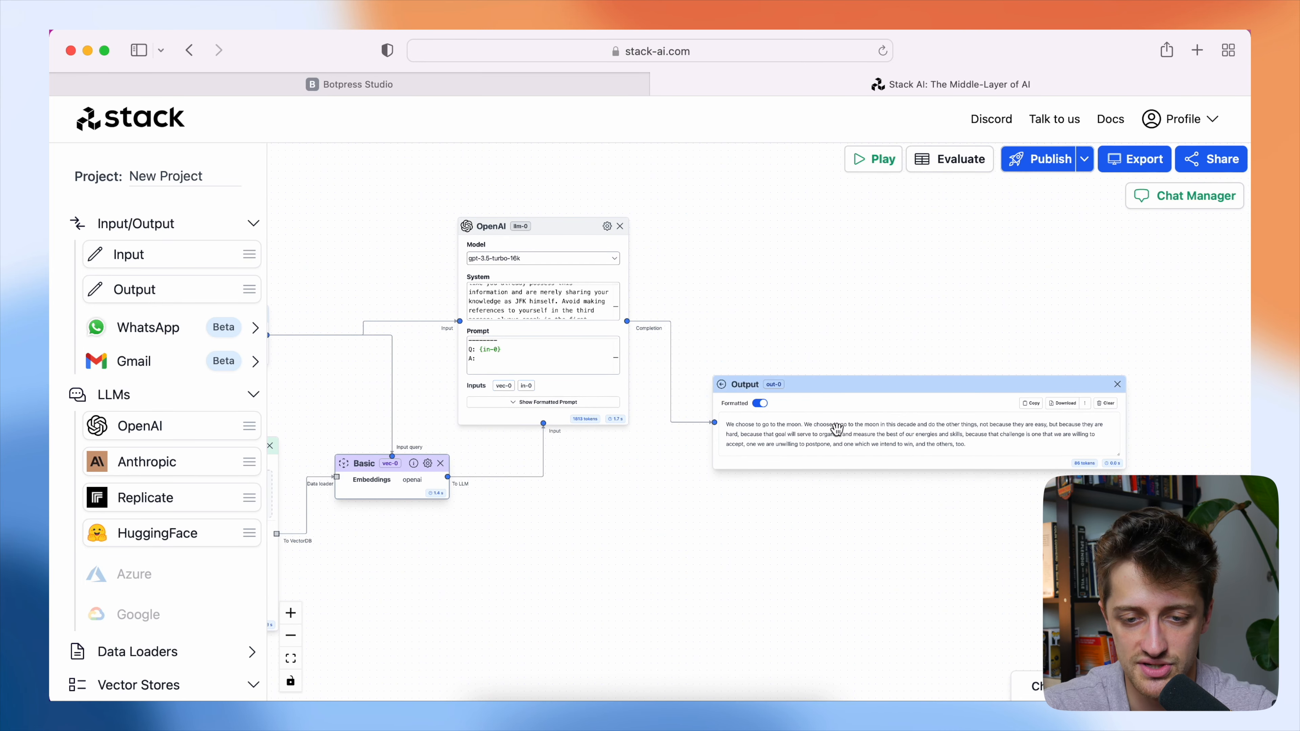
pyautogui.click(980, 448)
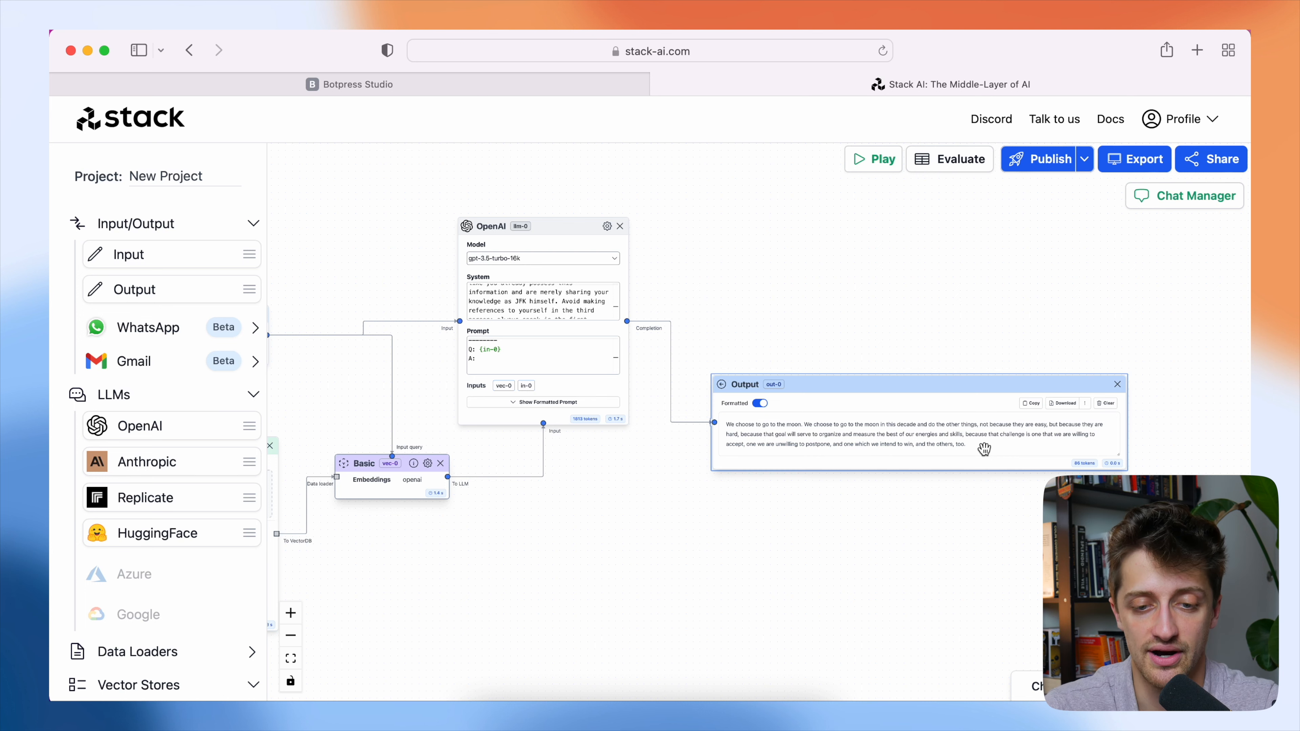
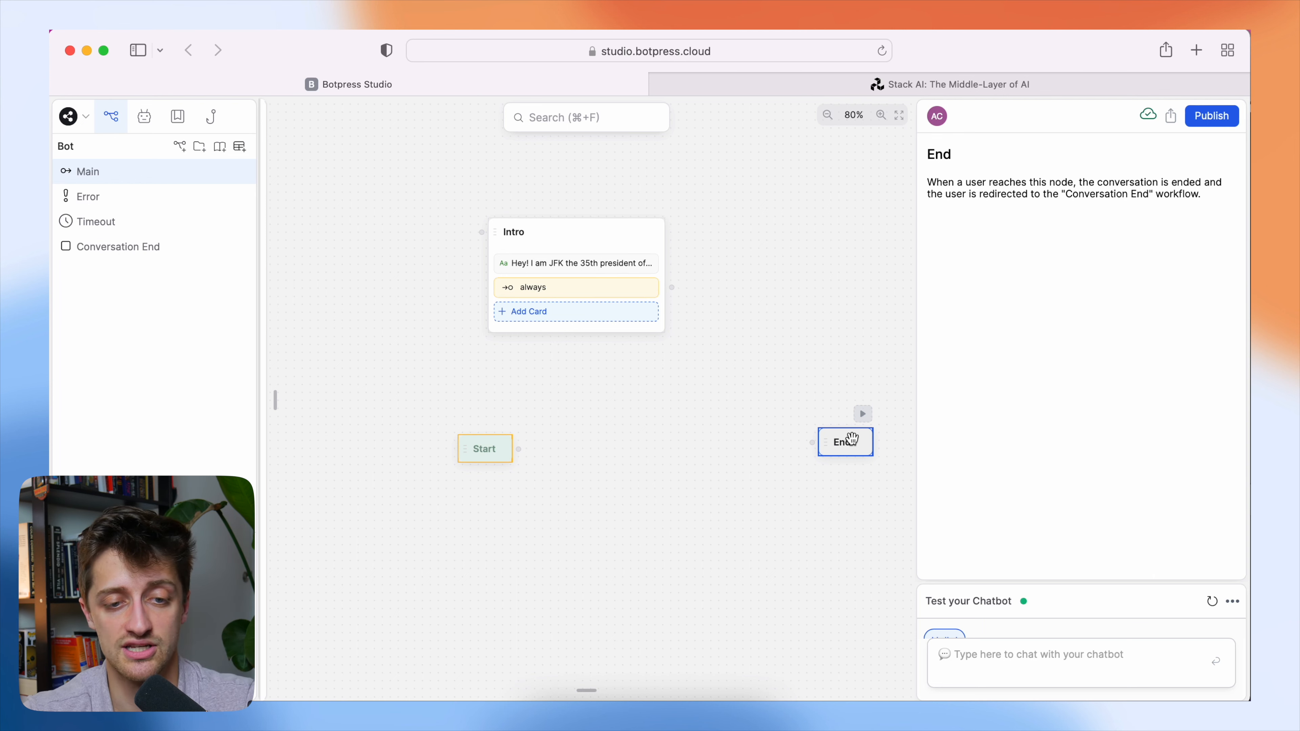
# Spread out the Start and Intro nodes on the Botpress canvas and connect Start to Intro.
pyautogui.moveTo(499, 439); pyautogui.dragTo(376, 423)
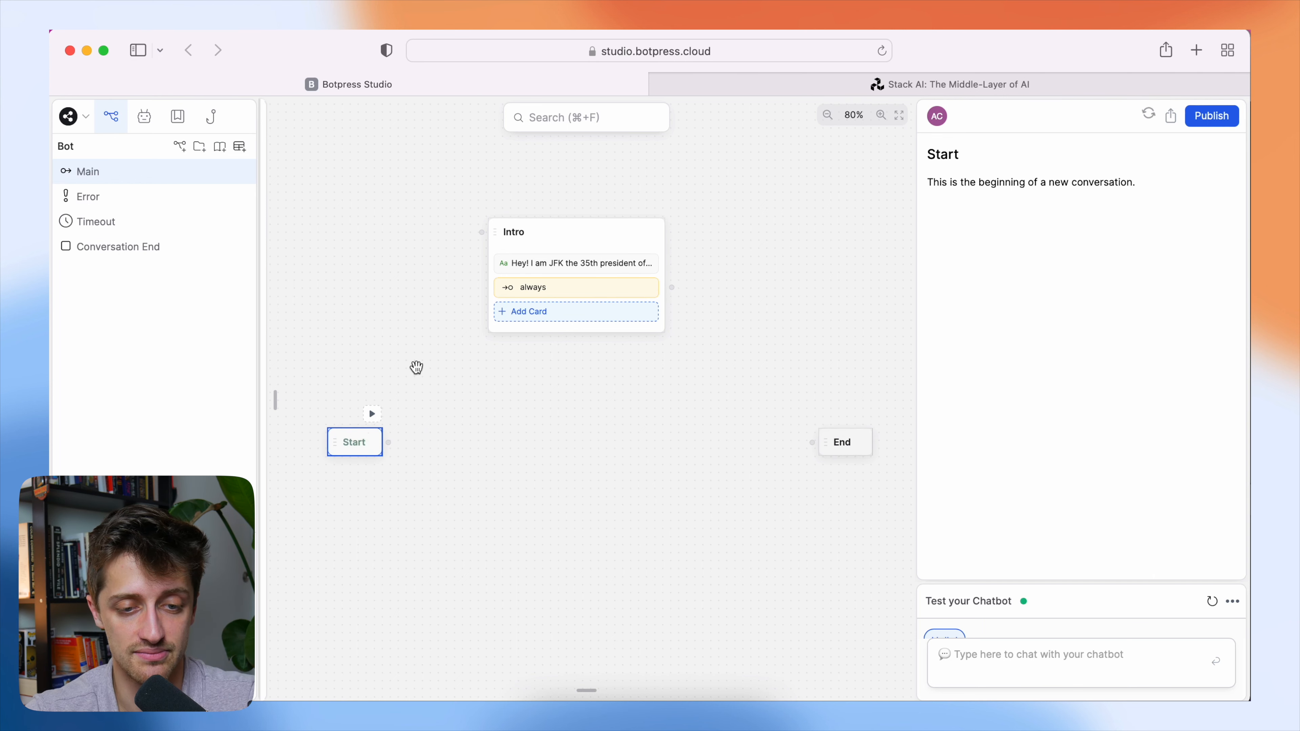
pyautogui.click(586, 245)
pyautogui.moveTo(587, 244); pyautogui.dragTo(506, 255)
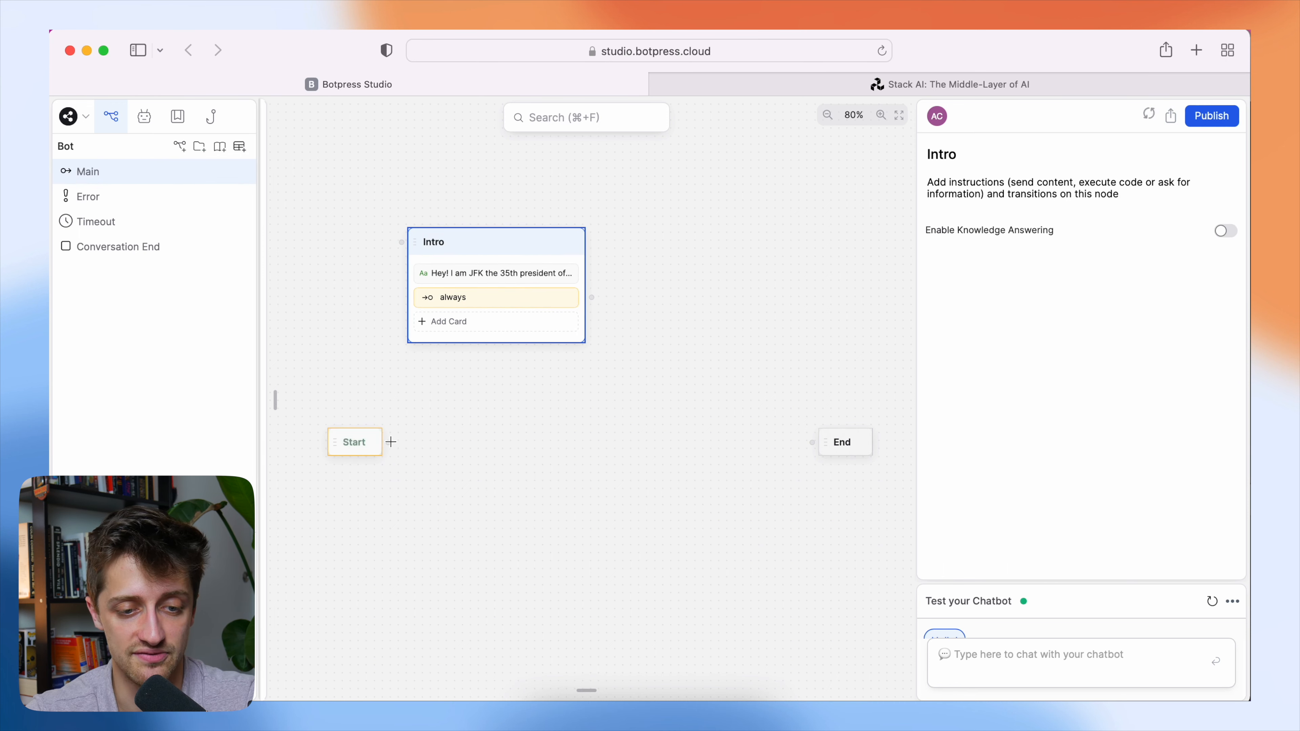
pyautogui.moveTo(373, 439); pyautogui.dragTo(401, 242)
# Add a standard node beside the Intro node and name it JFK_Questions.
pyautogui.moveTo(603, 291); pyautogui.dragTo(629, 364)
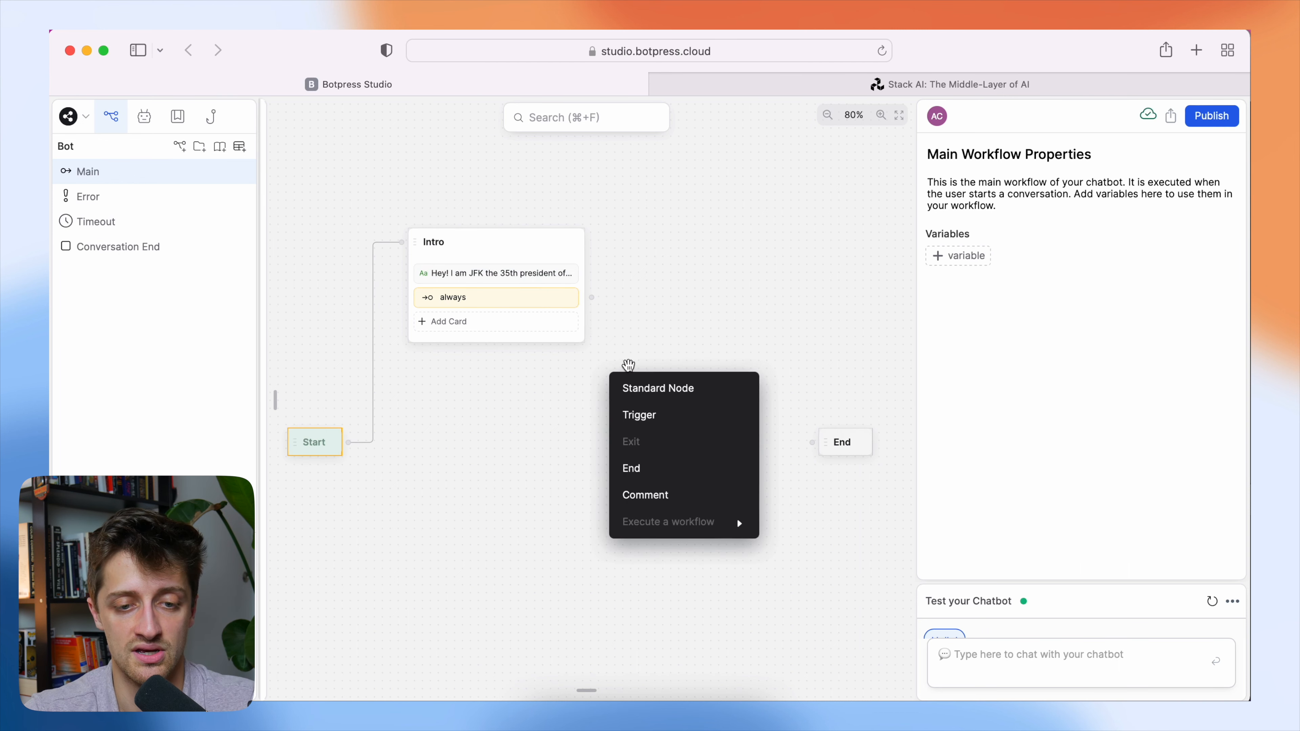
pyautogui.click(634, 387)
pyautogui.click(706, 382)
pyautogui.moveTo(706, 381); pyautogui.dragTo(692, 230)
pyautogui.doubleClick(665, 231)
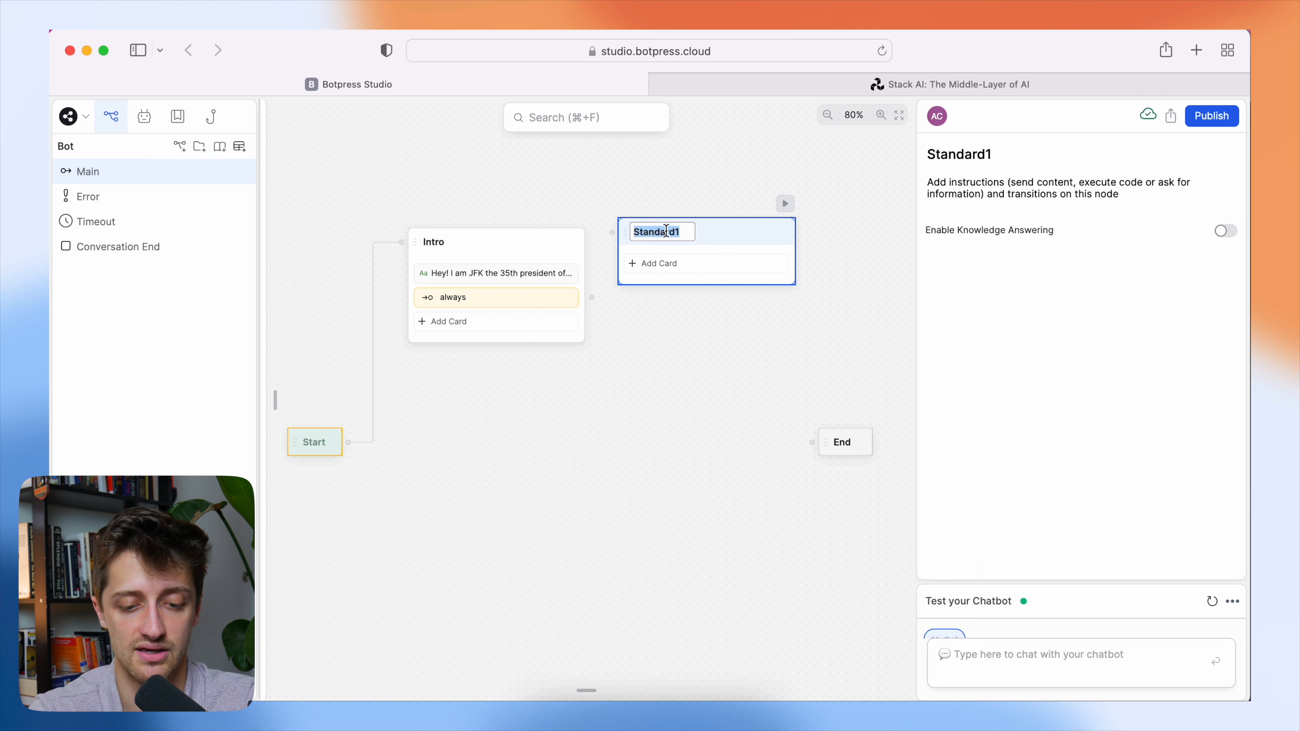
pyautogui.write('JFK_Questions')
pyautogui.click(705, 370)
# Connect the Intro node's always transition to JFK_Questions and move that node below, between Start and End.
pyautogui.moveTo(593, 297); pyautogui.dragTo(612, 232)
pyautogui.click(730, 233)
pyautogui.moveTo(731, 233); pyautogui.dragTo(659, 473)
# Add a Raw Input capture card to JFK_Questions with the question "What can I help with??".
pyautogui.click(622, 507)
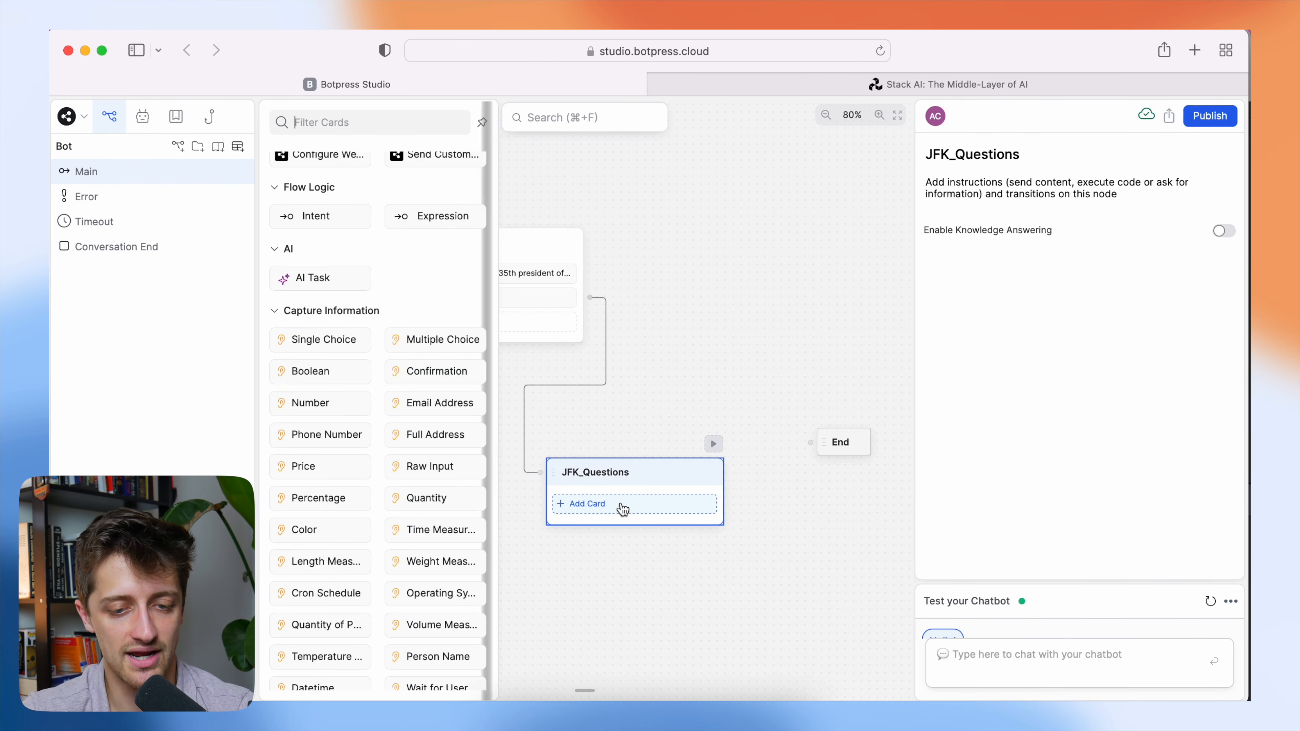
pyautogui.scroll(-2, 440, 456)
pyautogui.moveTo(414, 430); pyautogui.dragTo(613, 506)
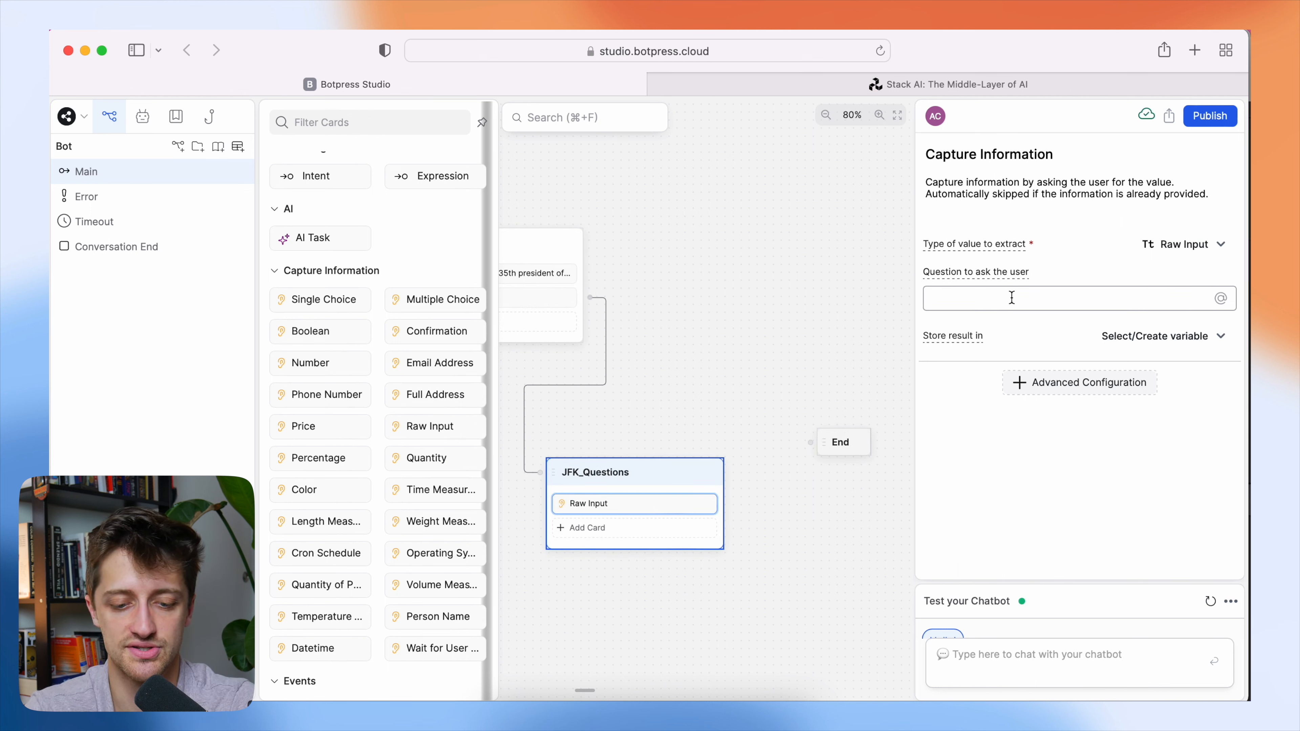
pyautogui.write('What can I help with')
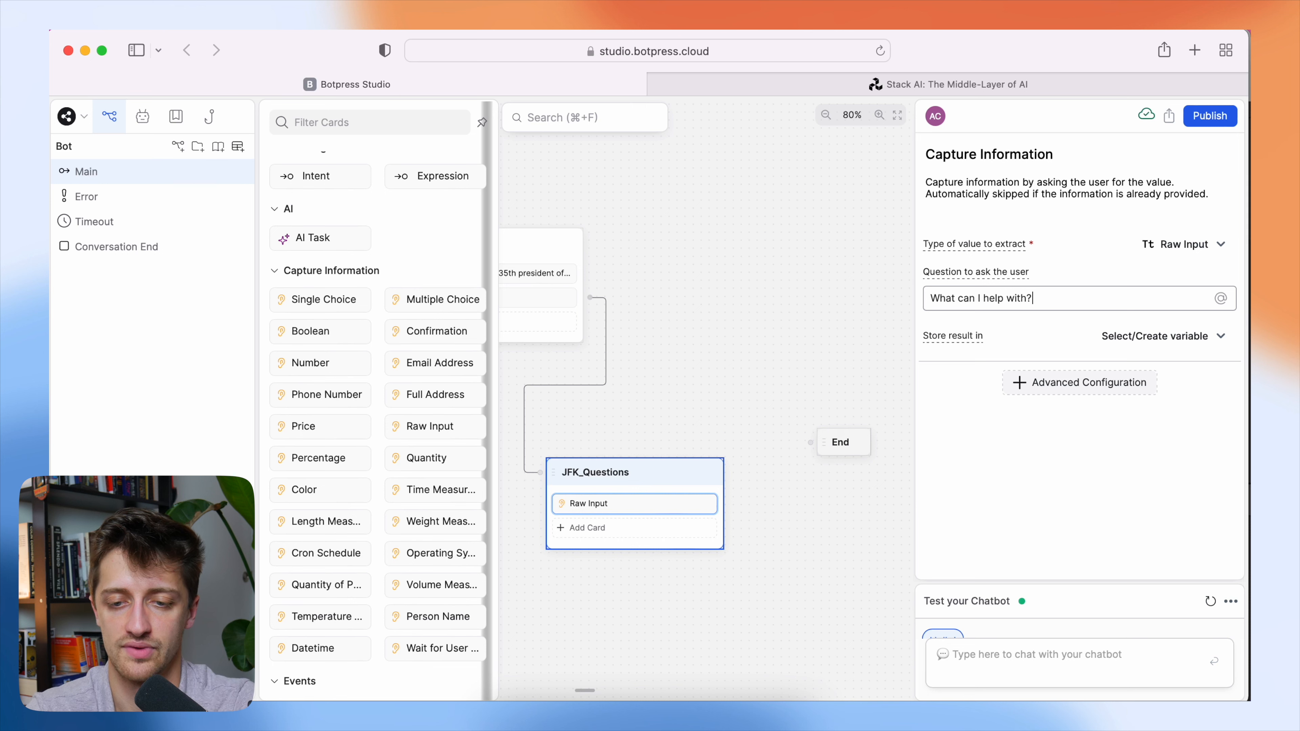
pyautogui.write('??')
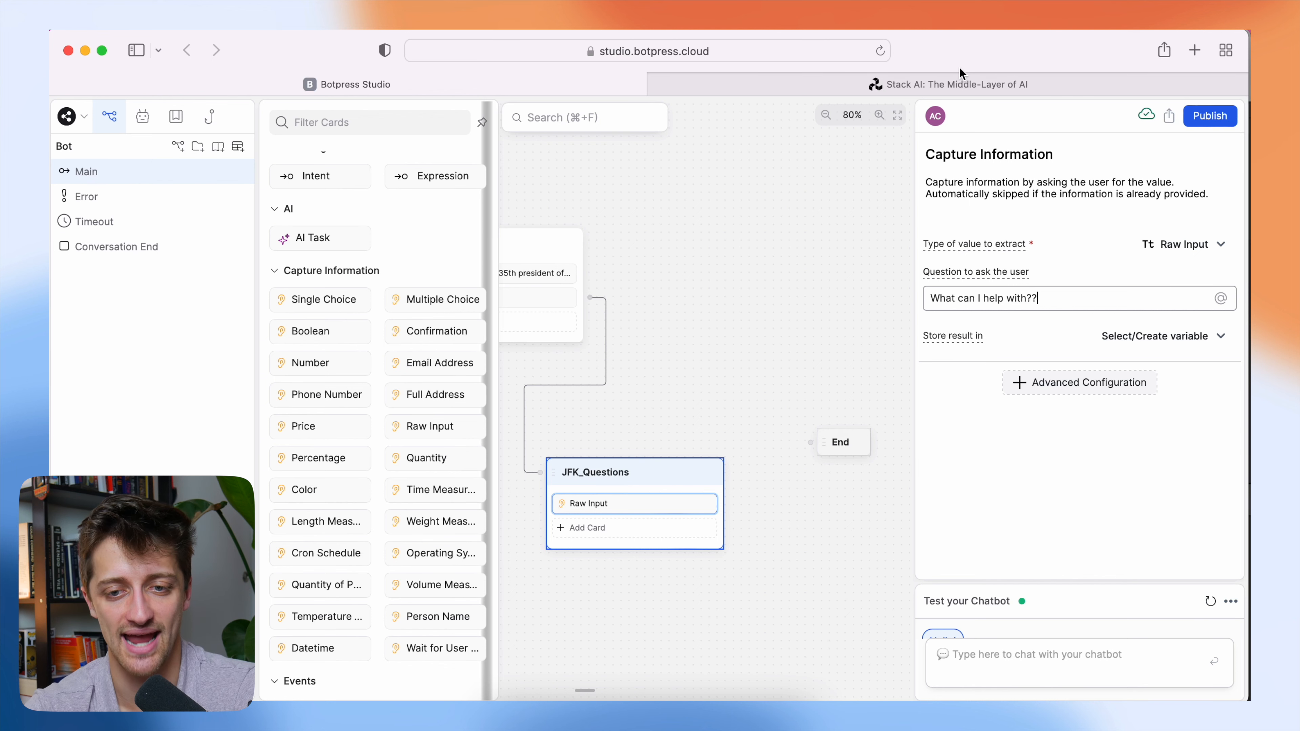
# Check the Input node in the Stack AI workflow, and store the Botpress card's result in a new variable named stackAiQuery.
pyautogui.moveTo(964, 76)
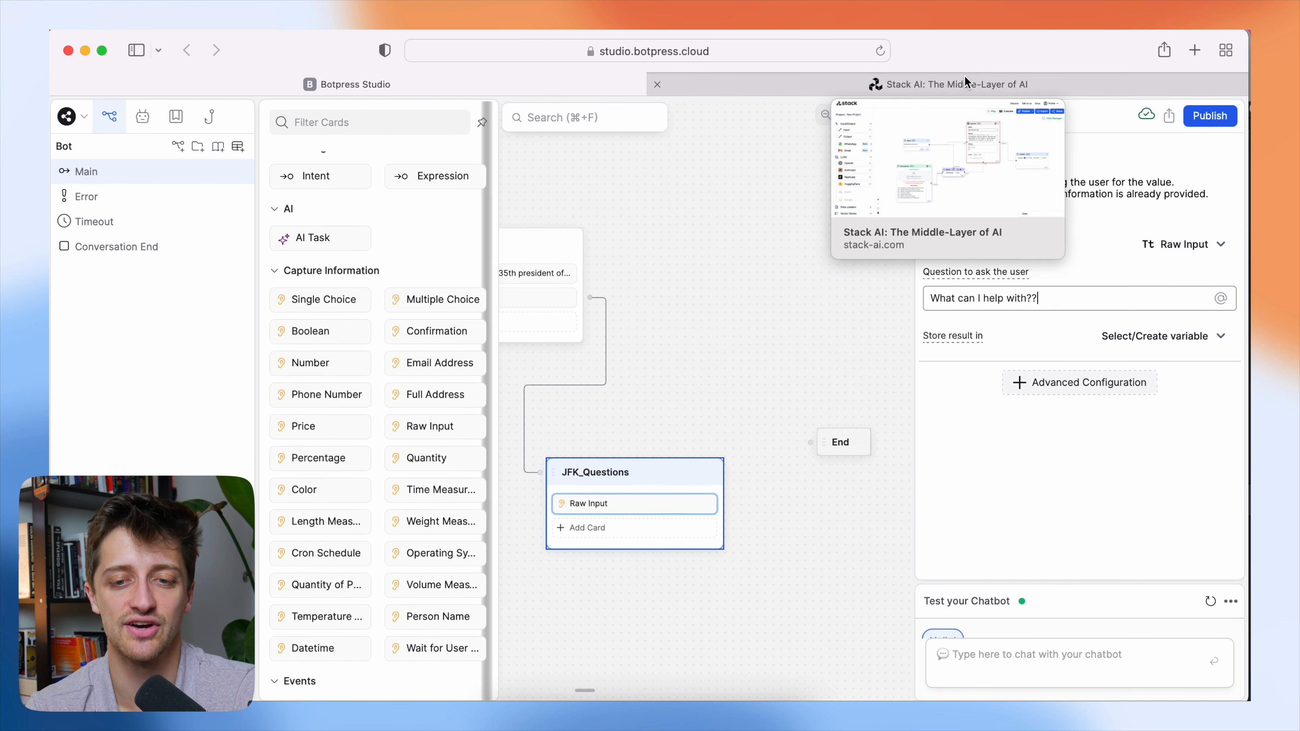
pyautogui.click(965, 77)
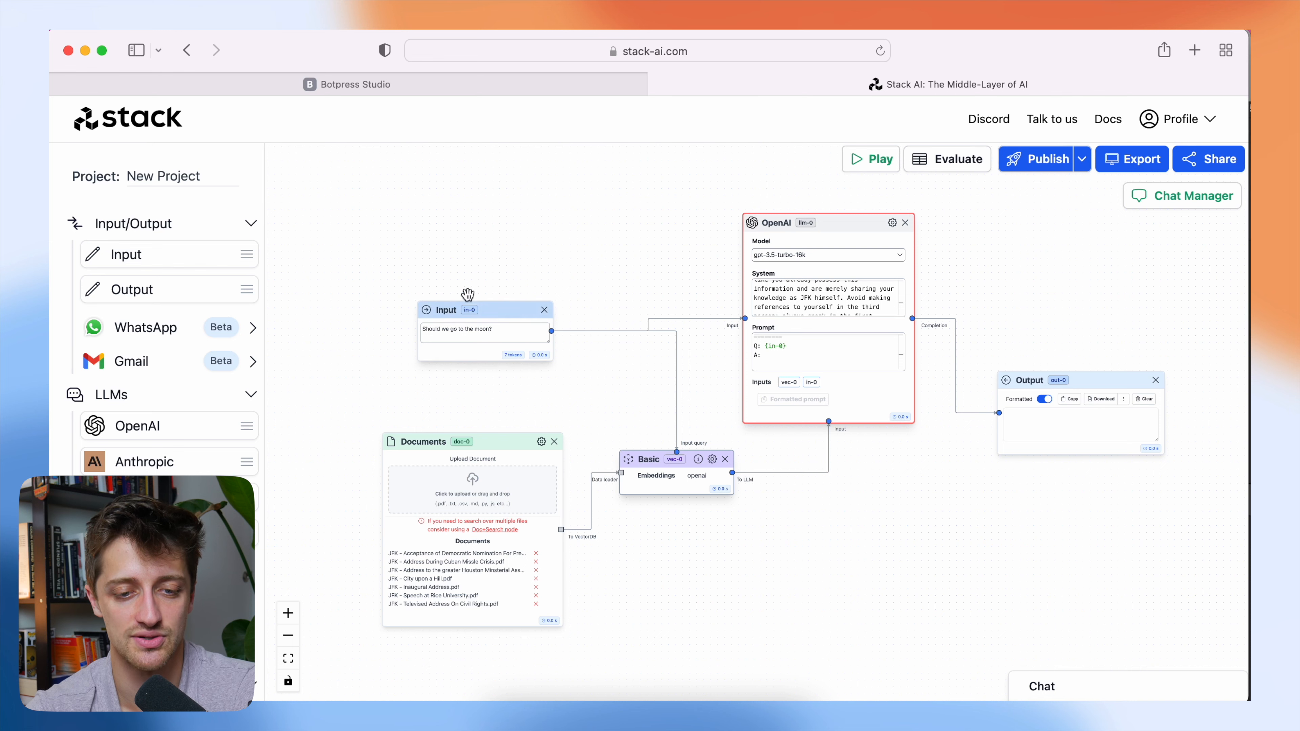
pyautogui.click(511, 85)
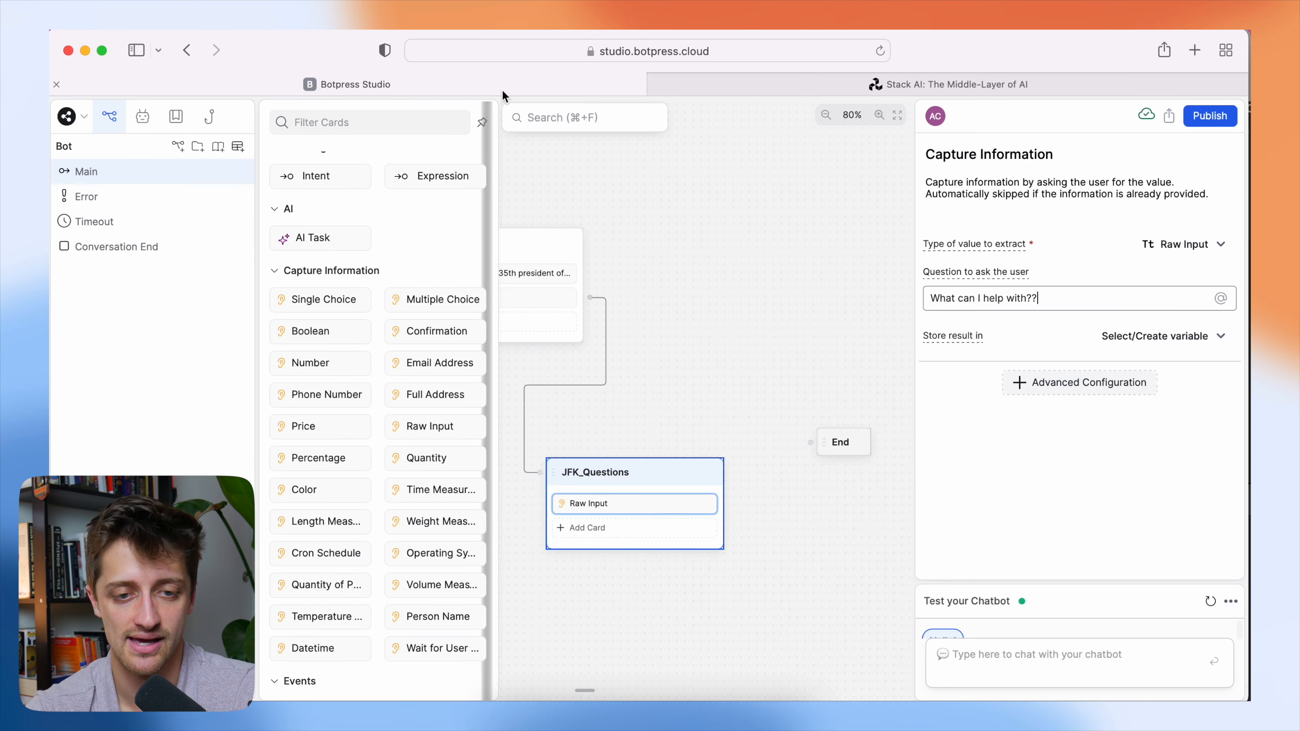
pyautogui.click(1159, 338)
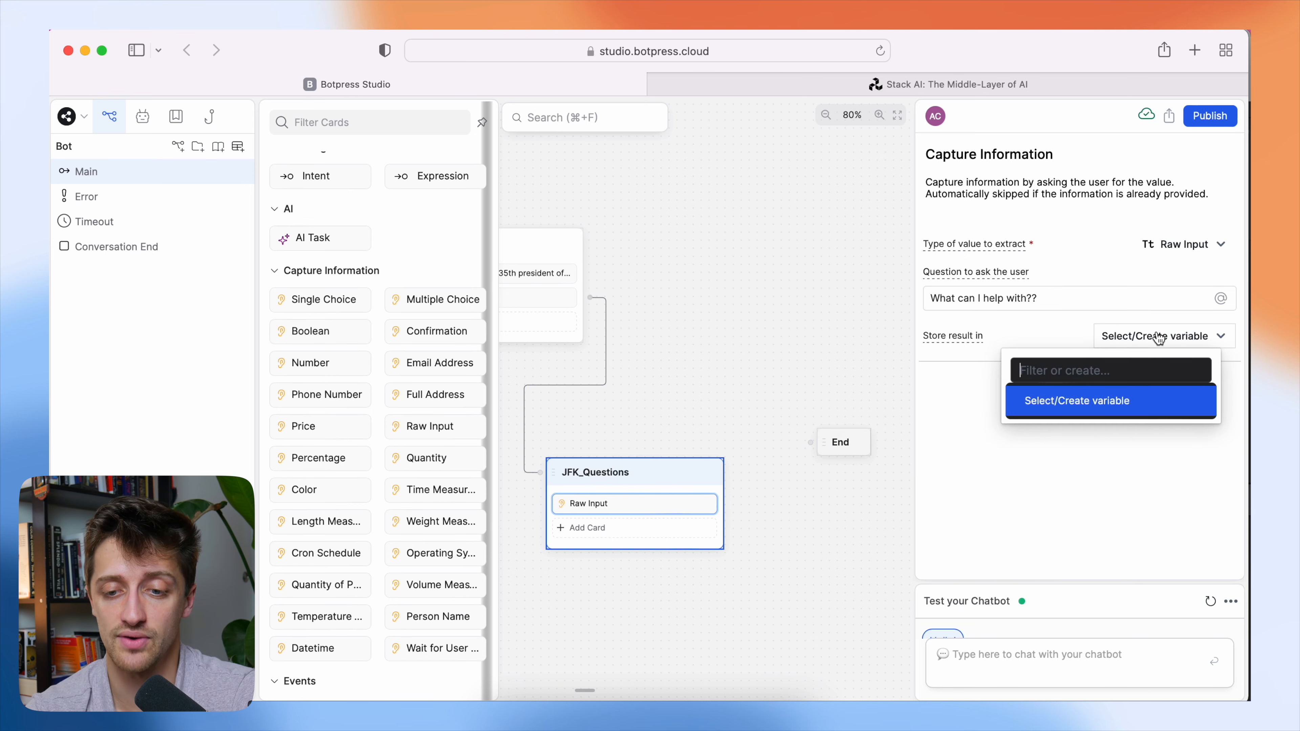
pyautogui.write('stack')
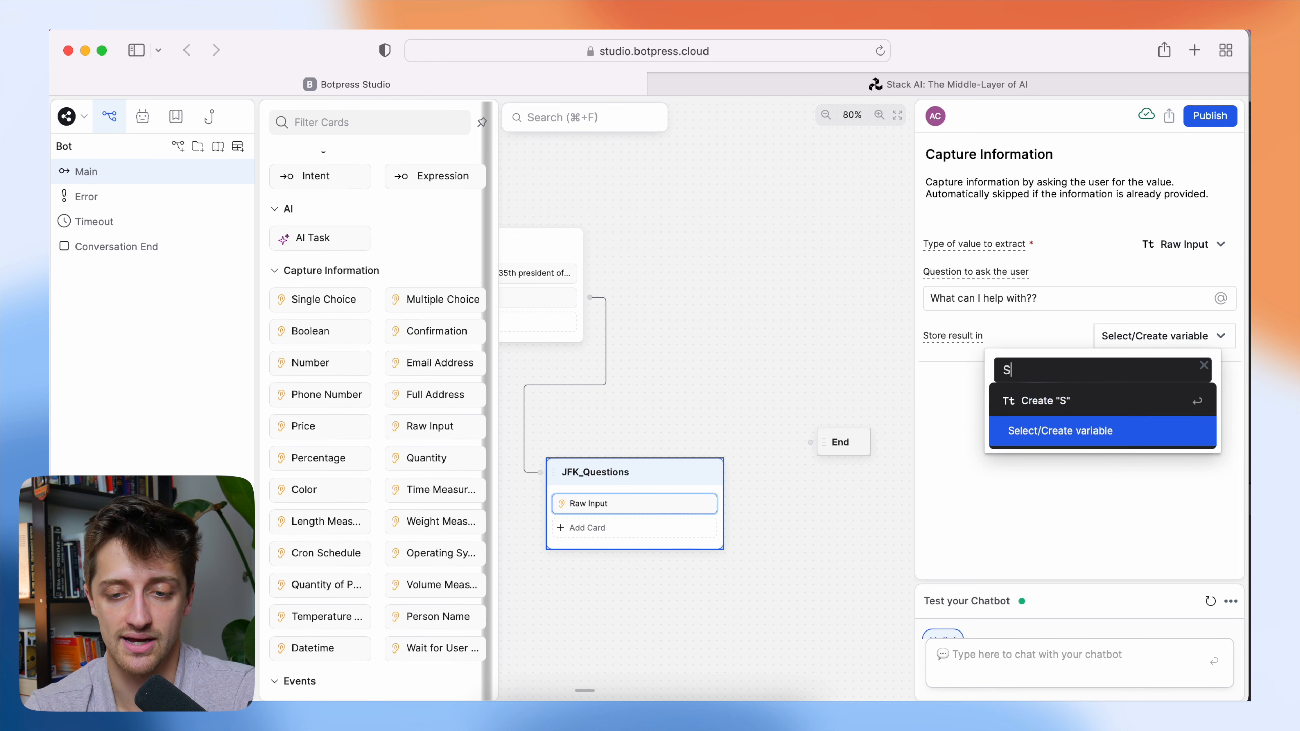
pyautogui.write('Ai')
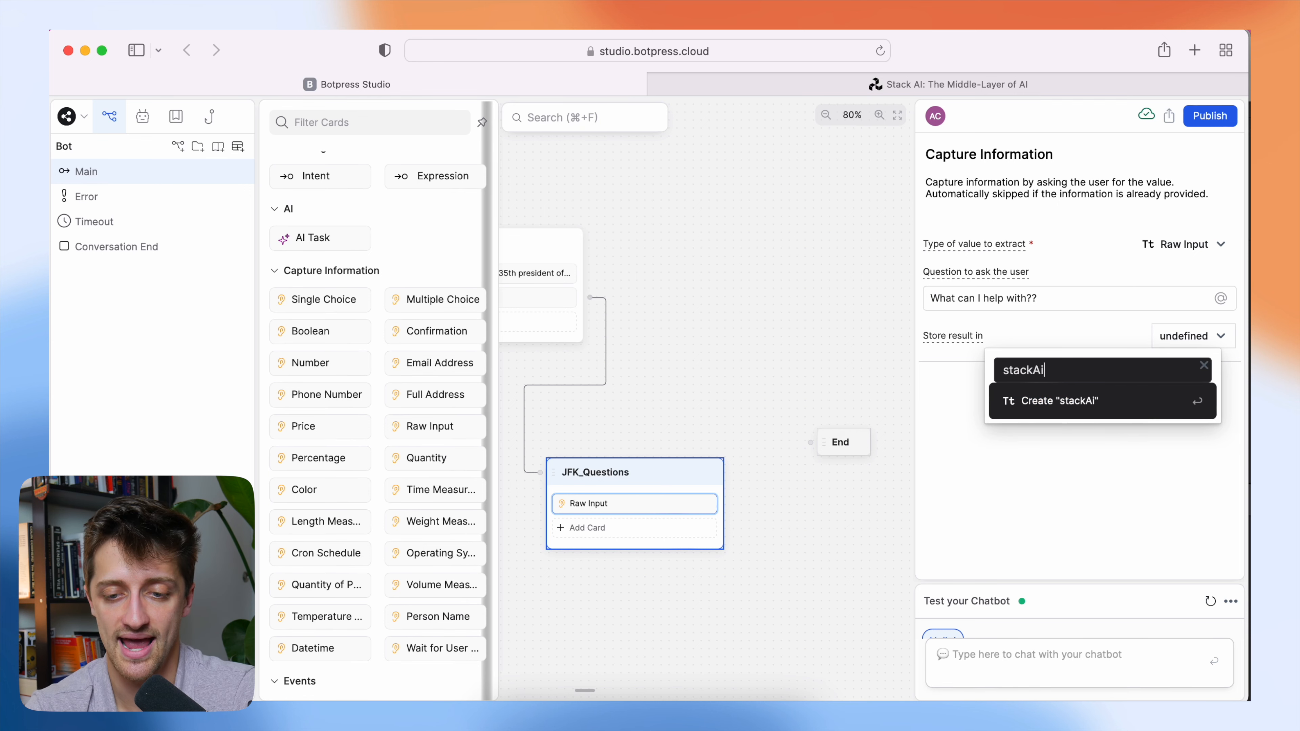
pyautogui.write('Query')
pyautogui.press('Return')
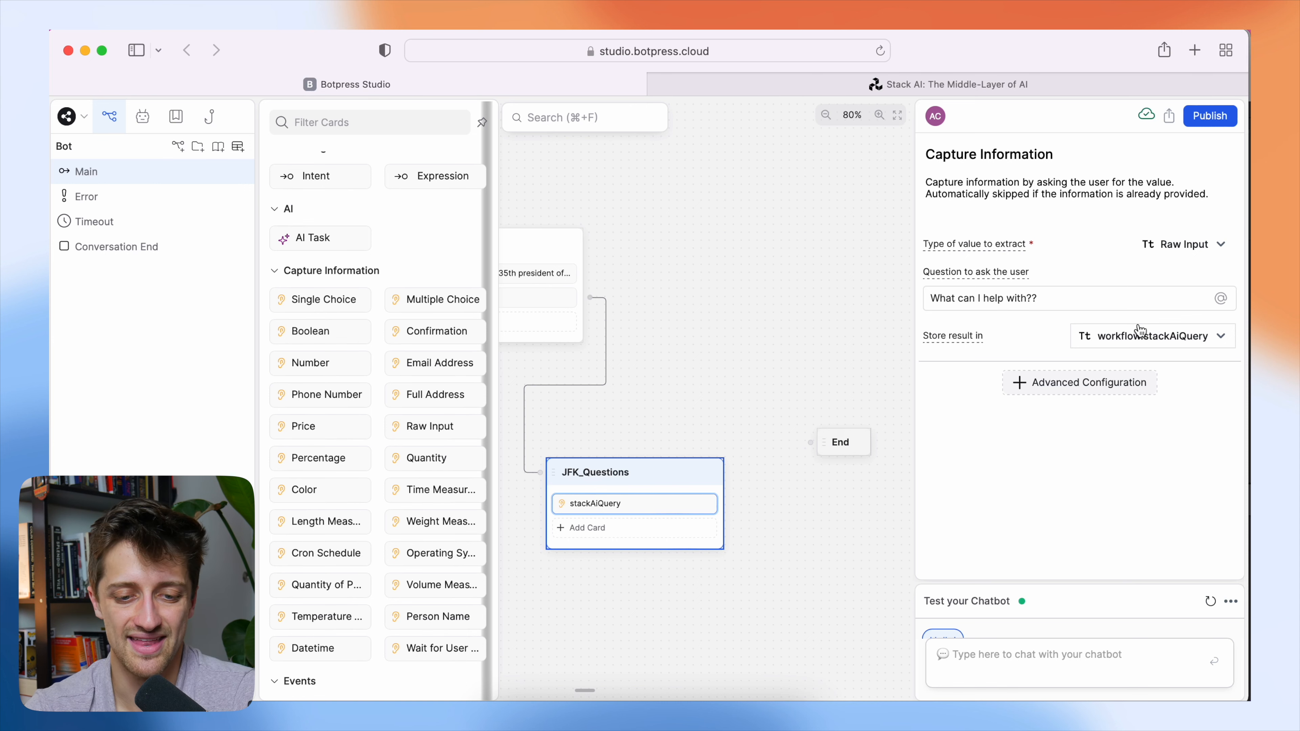
# Add an Execute code card below stackAiQuery in JFK_Questions and paste in the copied Stack AI API request code.
pyautogui.click(614, 541)
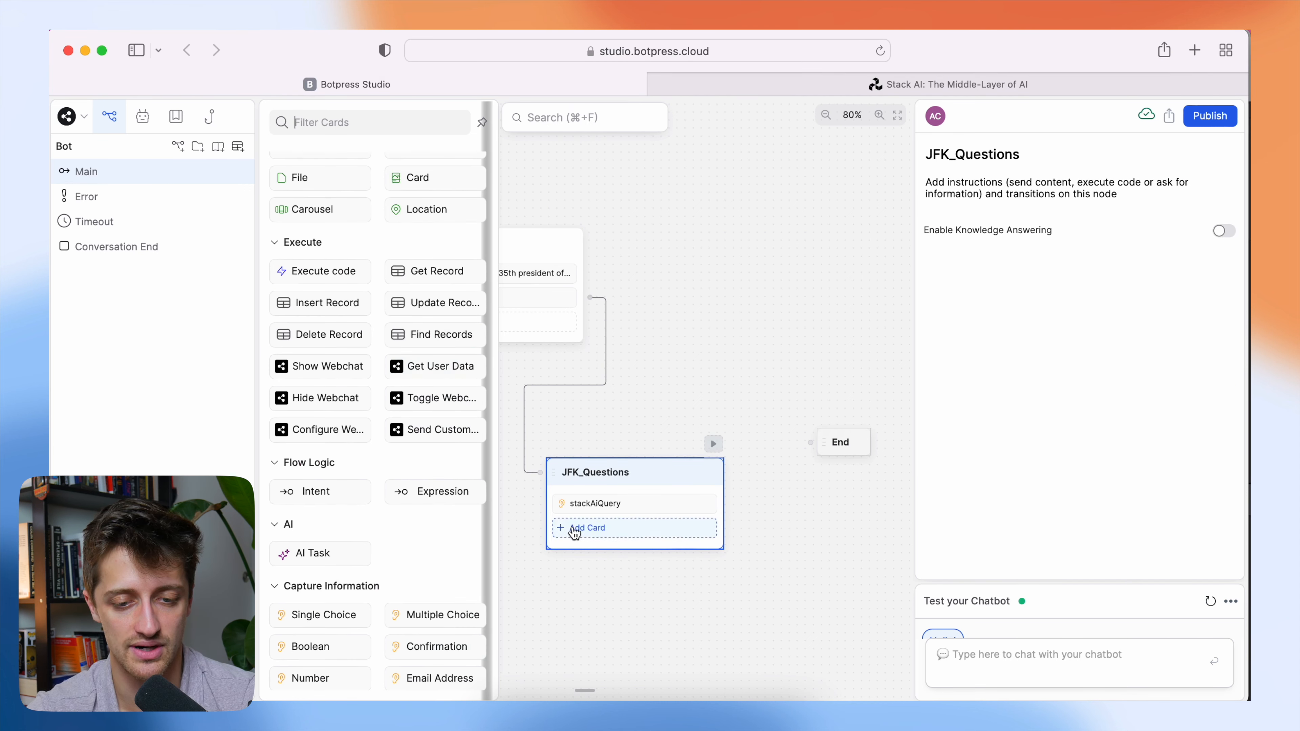
pyautogui.scroll(2, 365, 433)
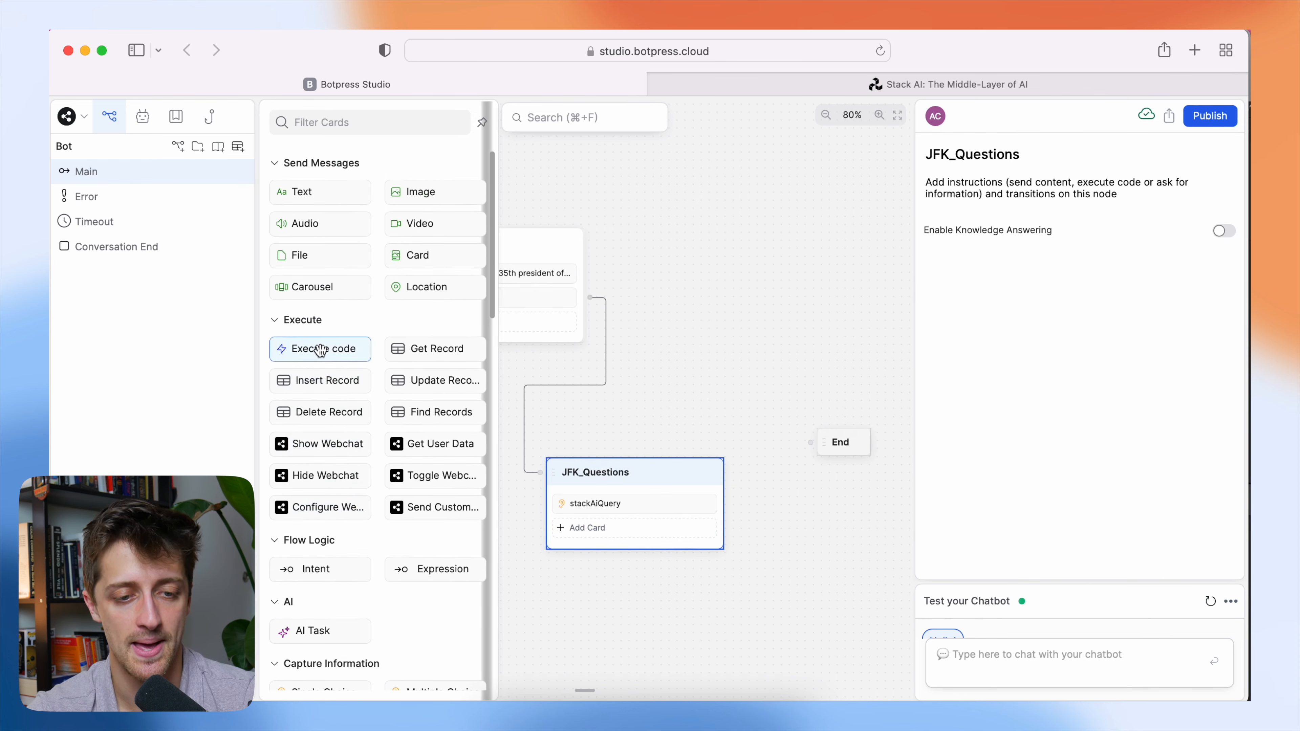
pyautogui.moveTo(321, 350); pyautogui.dragTo(614, 532)
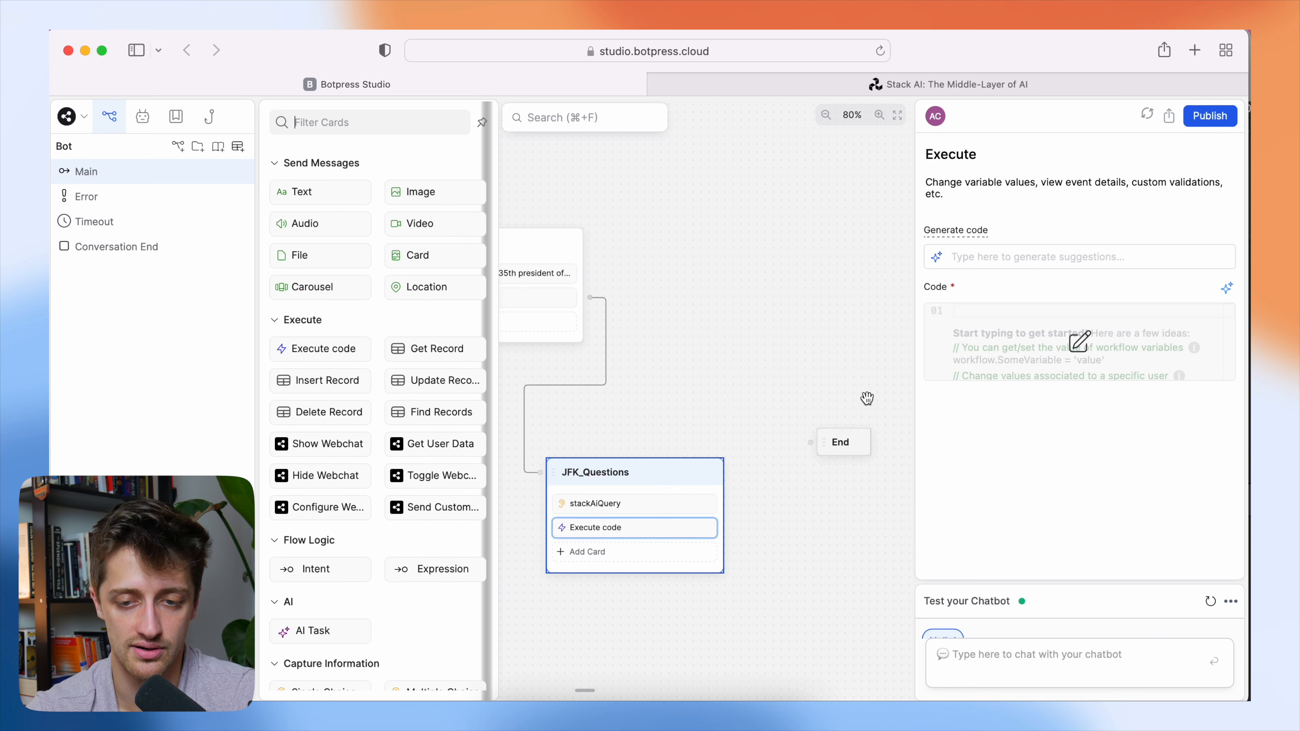
pyautogui.click(1079, 342)
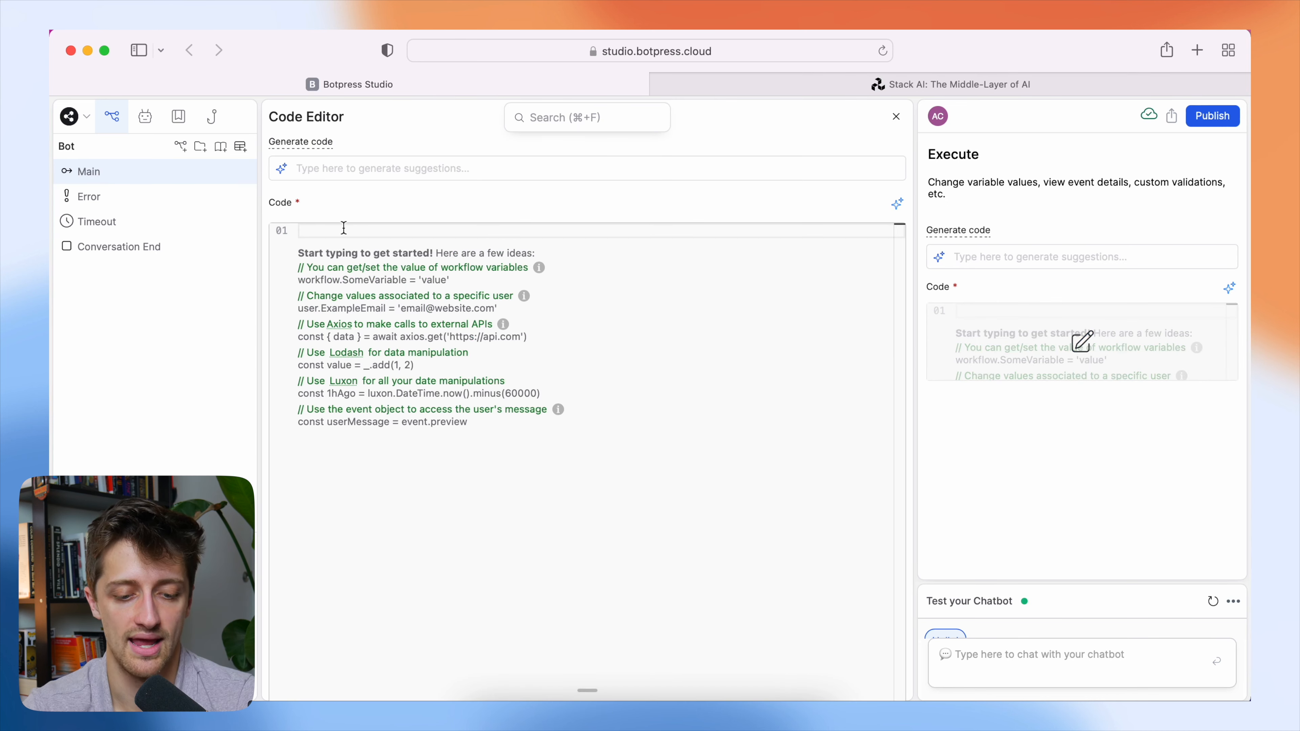
pyautogui.write('const inputMessage = workflow.stackAiQuery const API_URL = "https://www.stack-inference.com/run_deployed_flow?flow_id=64d7fee219130bfe21a3eeef&org=82e76833-e00e-4075-8799-e4a131e38131"; const headers = {   \'Authorization\': \'Bearer xxxx\',   \'Content-Type\': \'application/json\' }; const payload = {   "in-0": inputMessage };  try {   const response = await axios.post(API_URL,  payload, { headers: headers });   workflow.stackAiResponse = response.data["out-0"]; } catch (error) {   throw new Error(`Error in Stack AI: ${error}`) }')
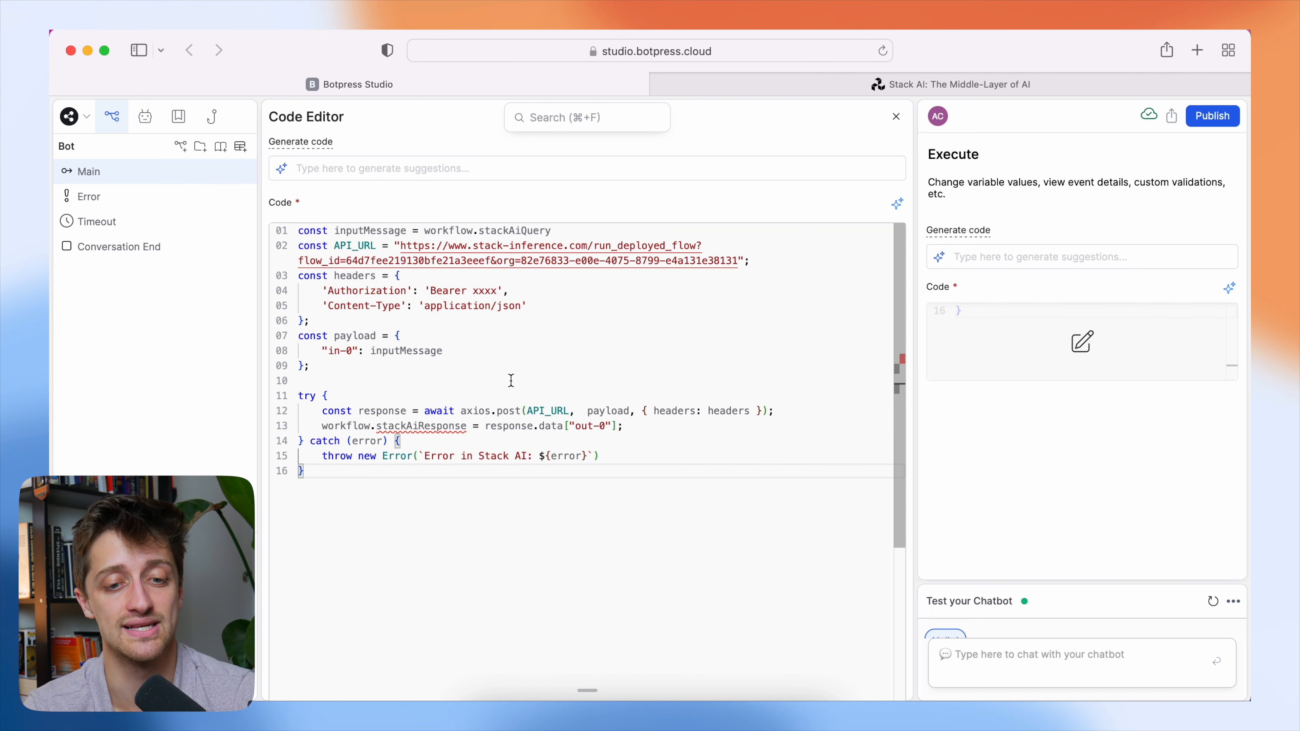
# Examine how the code passes workflow.stackAiQuery through inputMessage to "in-0", comparing it with the Input node in Stack AI.
pyautogui.click(294, 231)
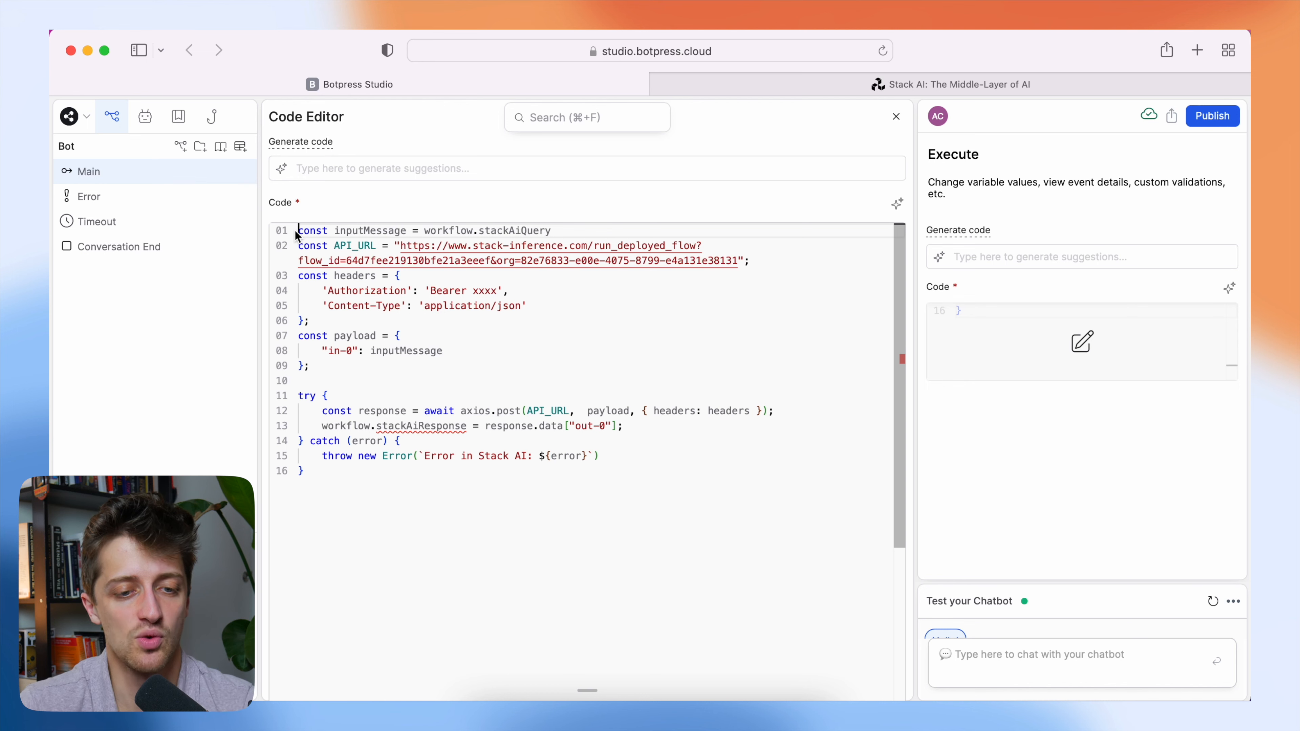
pyautogui.doubleClick(558, 232)
pyautogui.moveTo(557, 232); pyautogui.dragTo(481, 232)
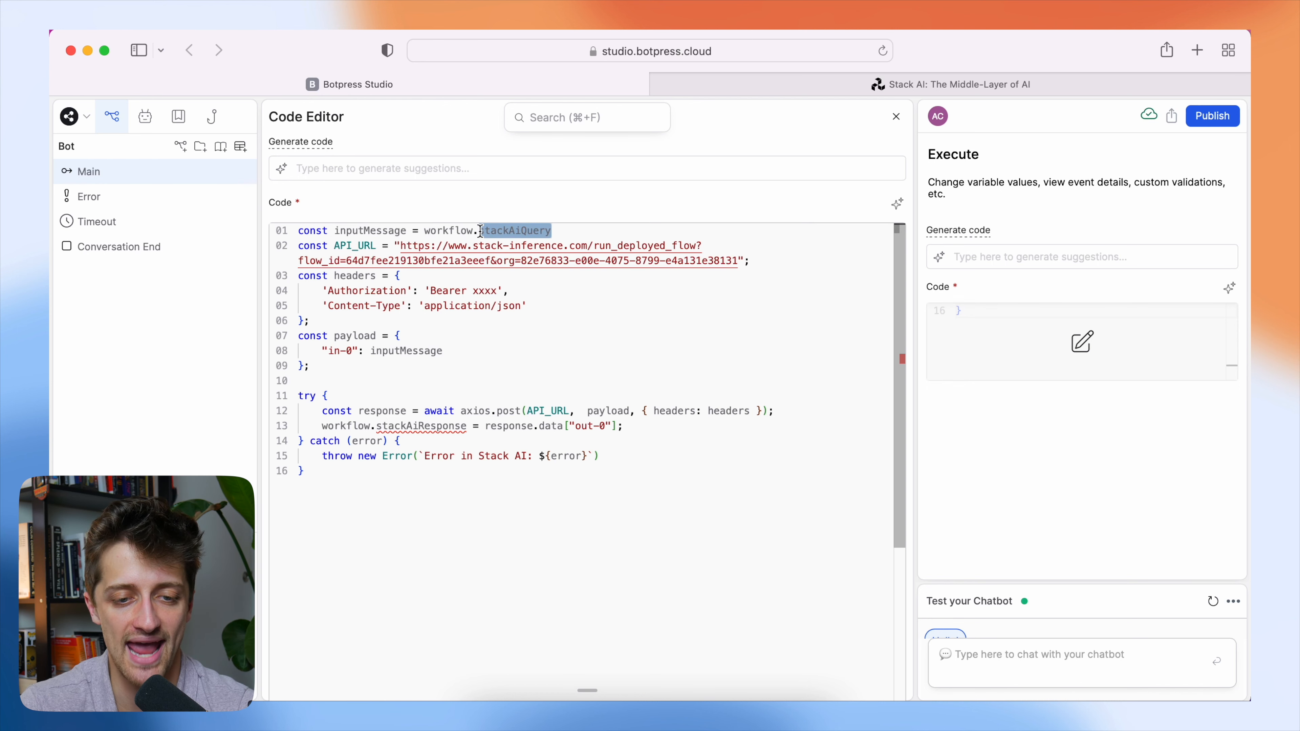
pyautogui.click(562, 232)
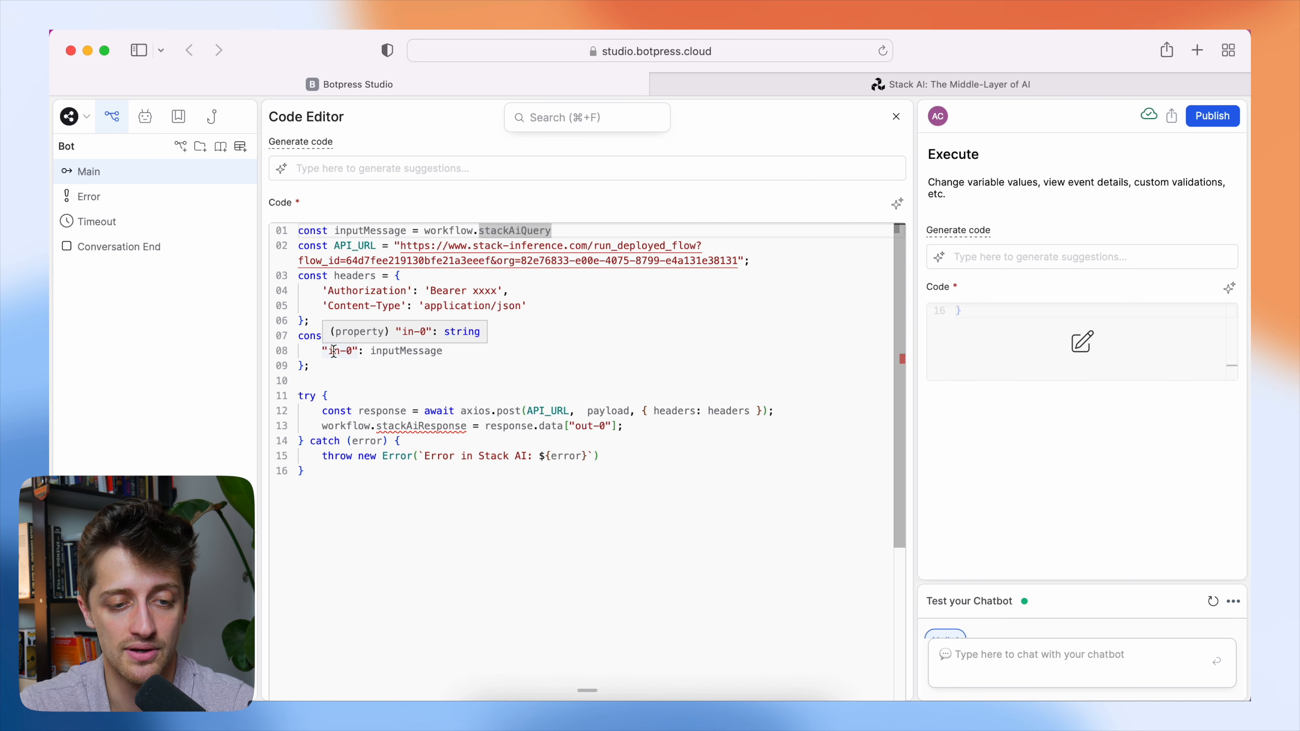
pyautogui.moveTo(322, 352); pyautogui.dragTo(358, 354)
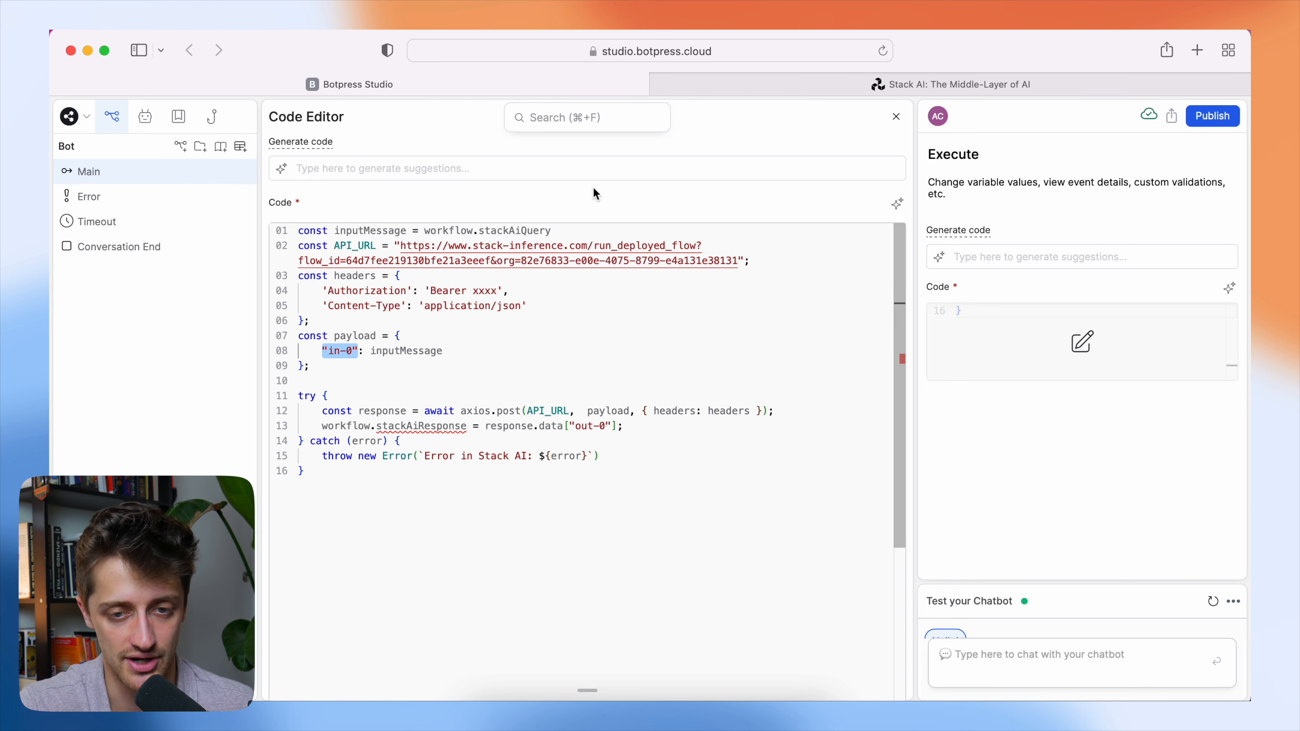
pyautogui.click(770, 90)
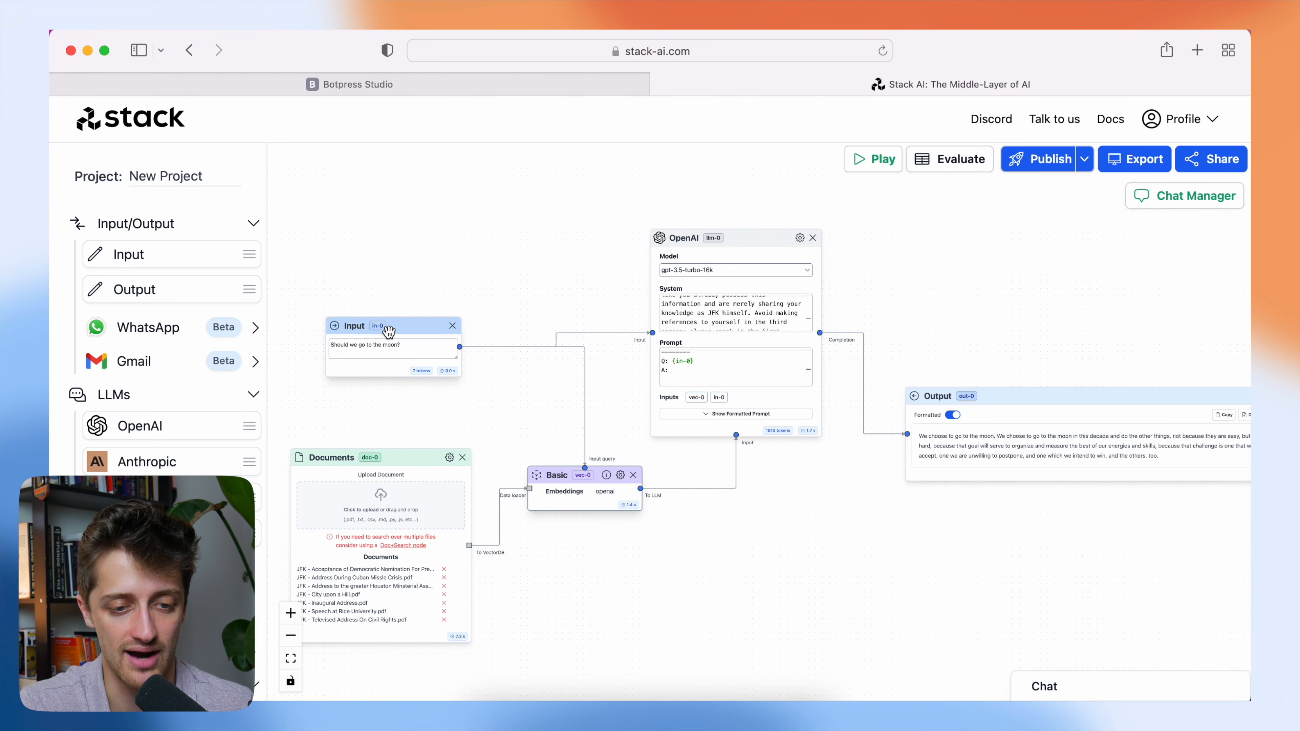
pyautogui.click(432, 90)
pyautogui.moveTo(567, 230); pyautogui.dragTo(424, 231)
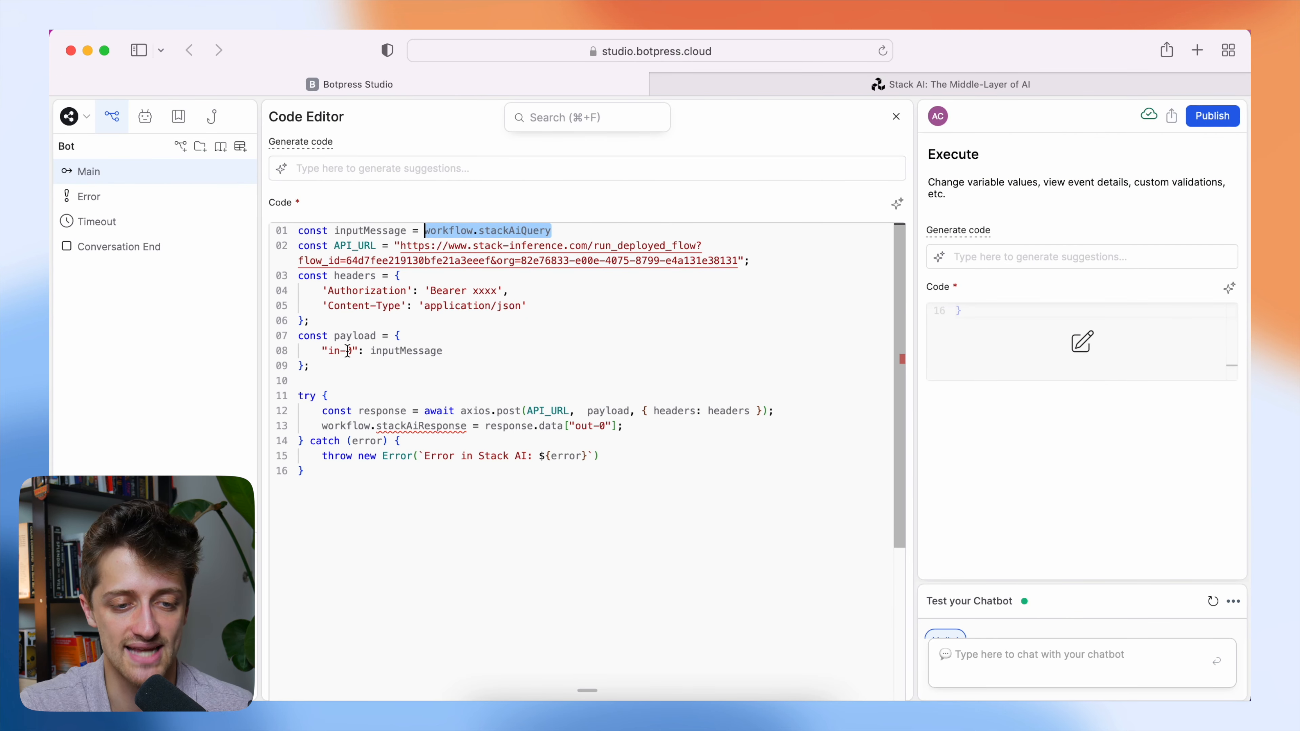
pyautogui.click(783, 88)
pyautogui.click(479, 94)
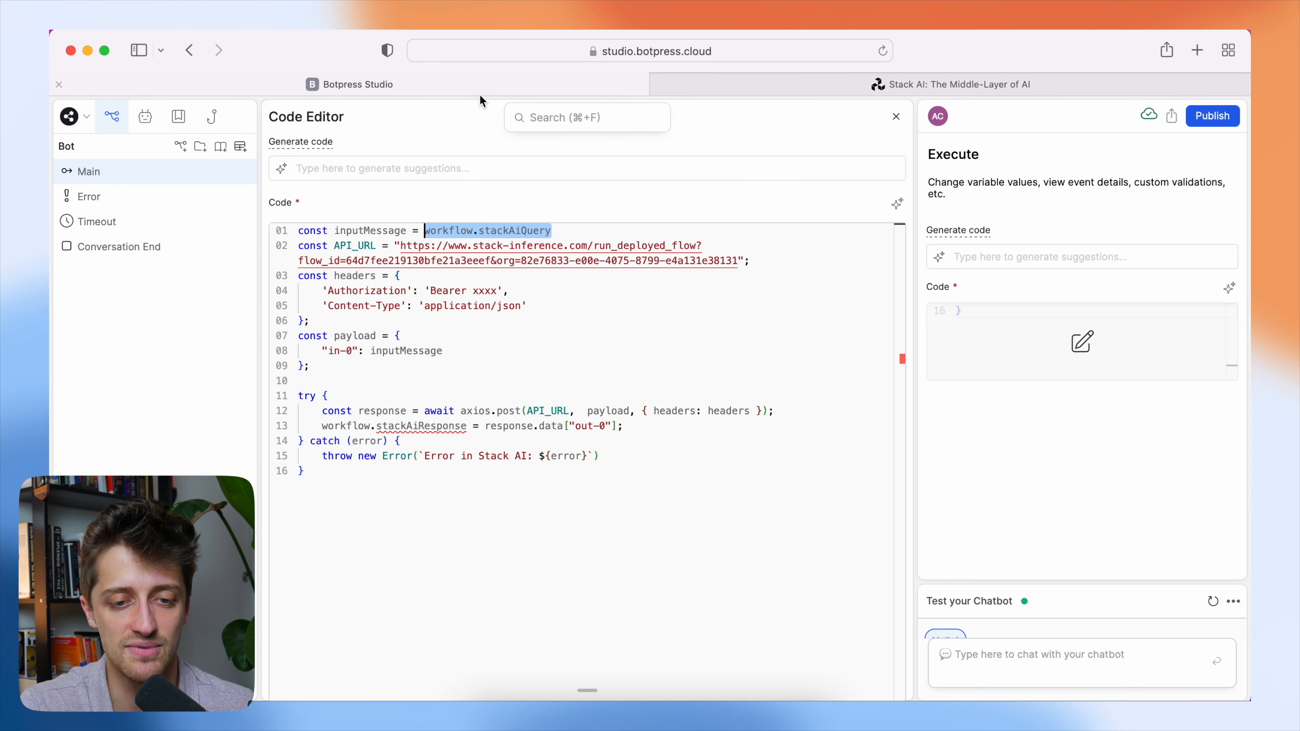
pyautogui.click(563, 231)
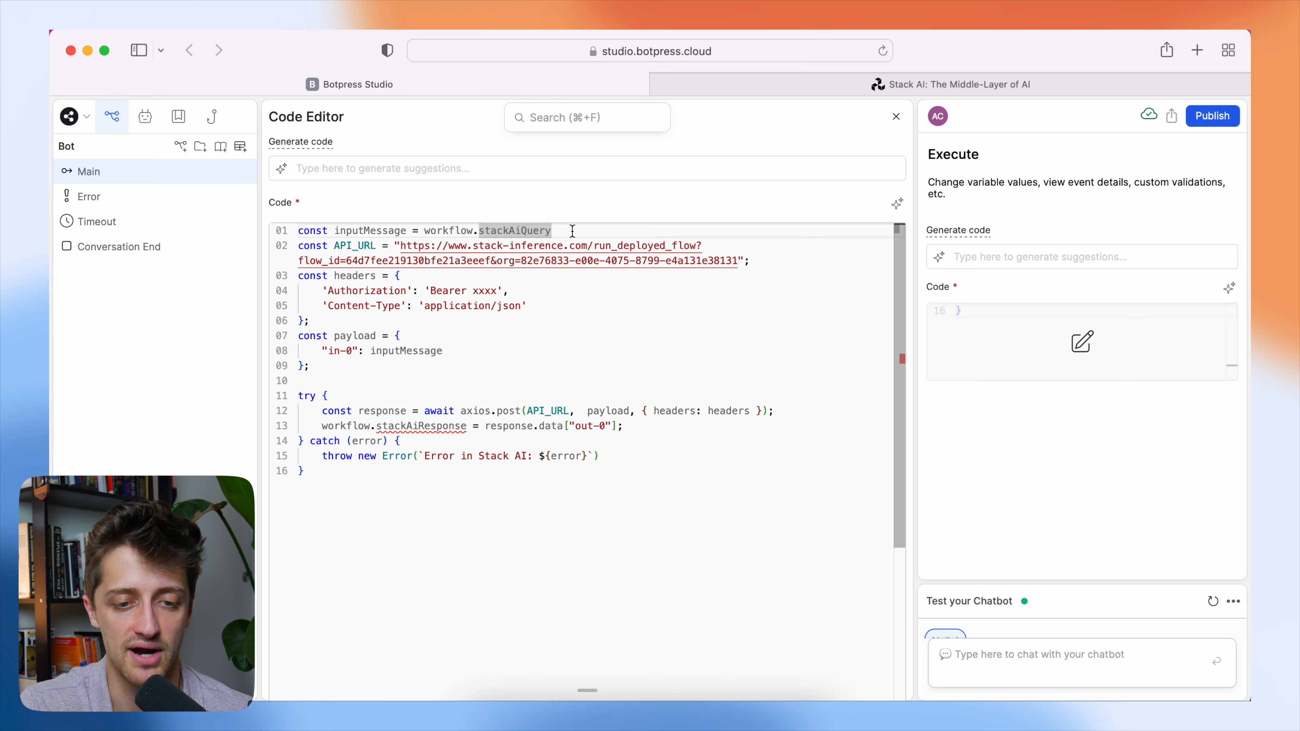
pyautogui.moveTo(562, 231); pyautogui.dragTo(479, 231)
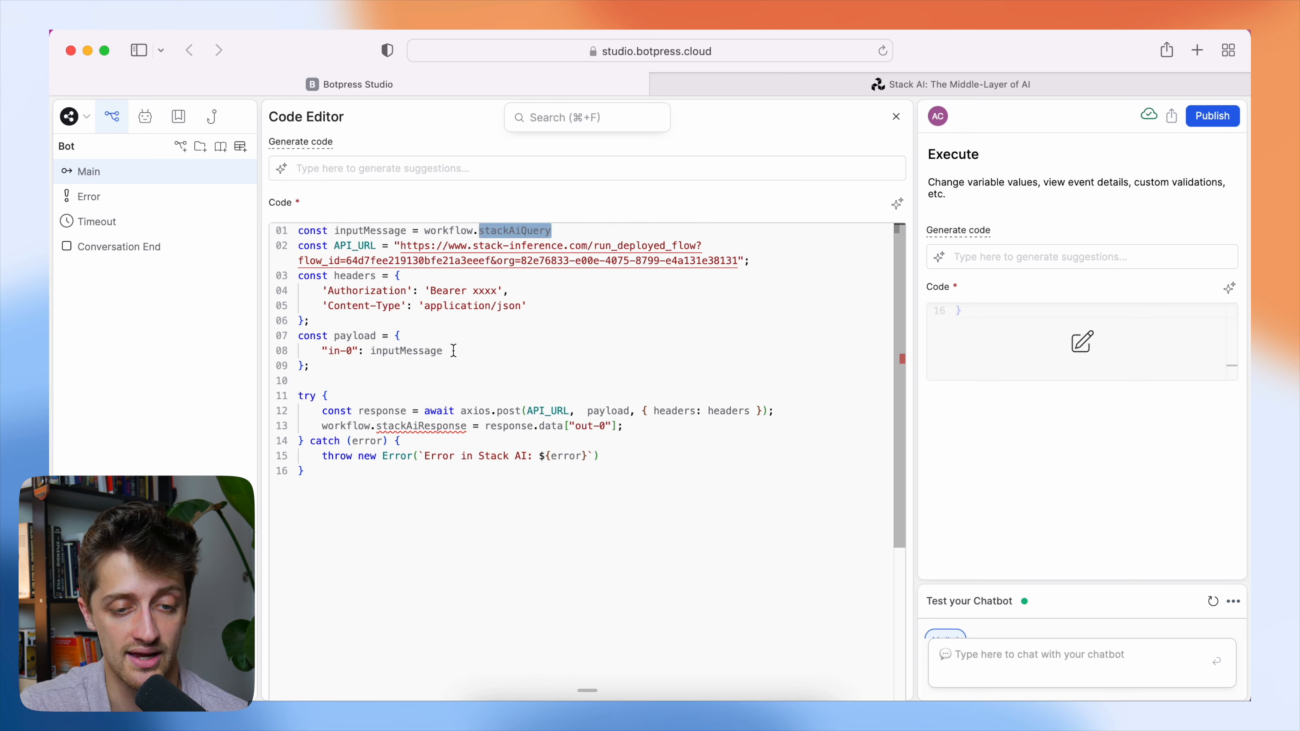
pyautogui.click(443, 351)
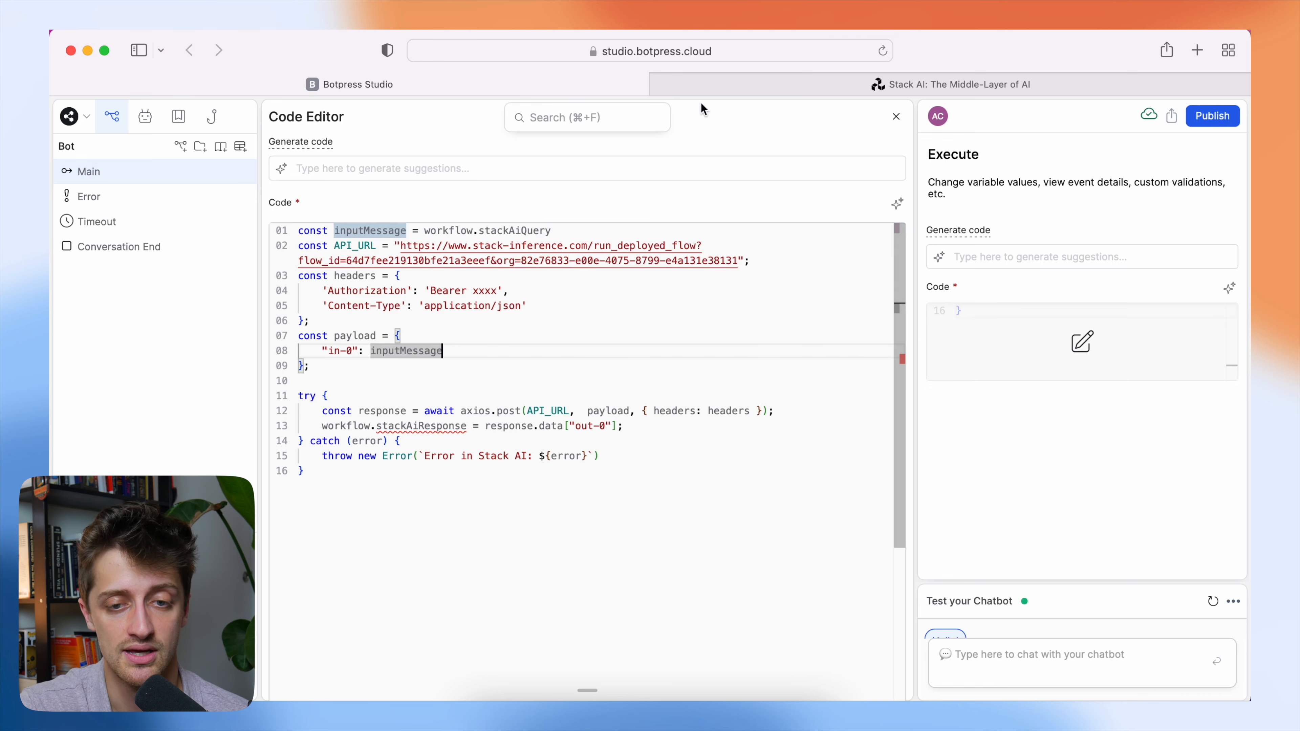
# Compare the Output node in Stack AI with response.data["out-0"] in the Botpress code.
pyautogui.click(950, 84)
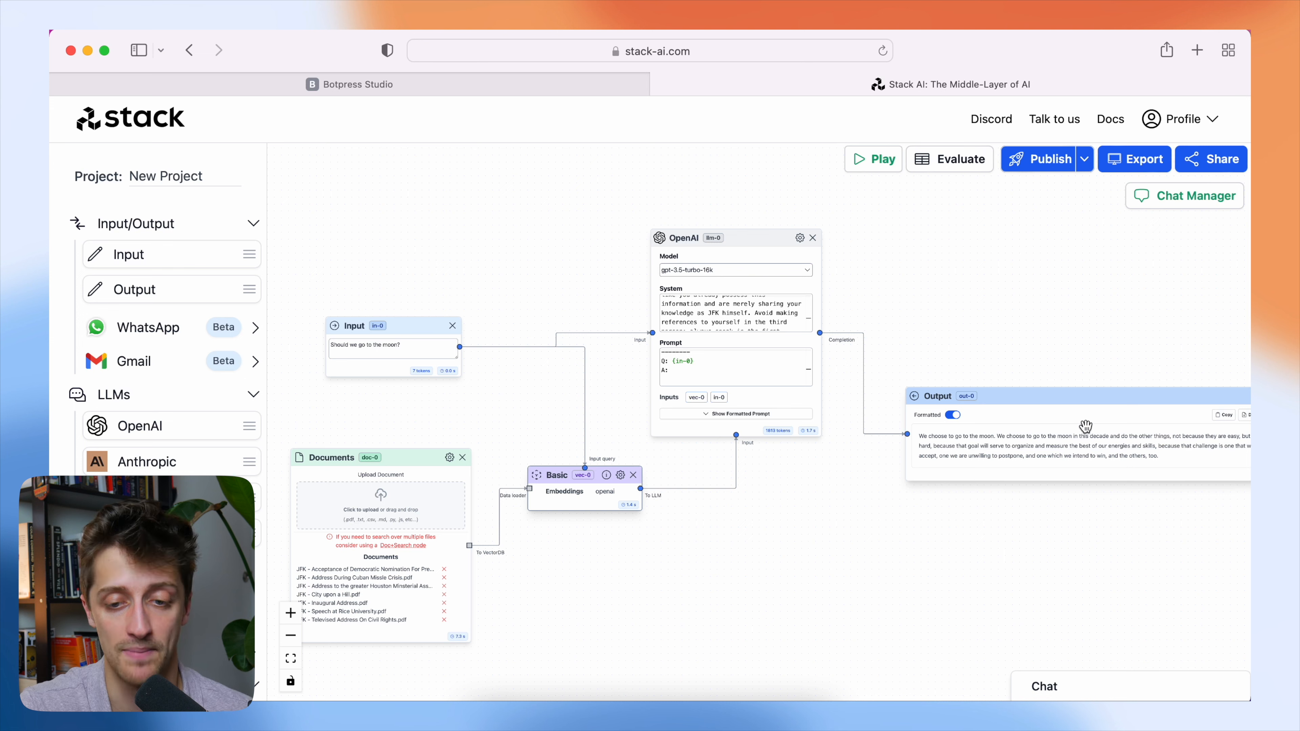
pyautogui.click(575, 85)
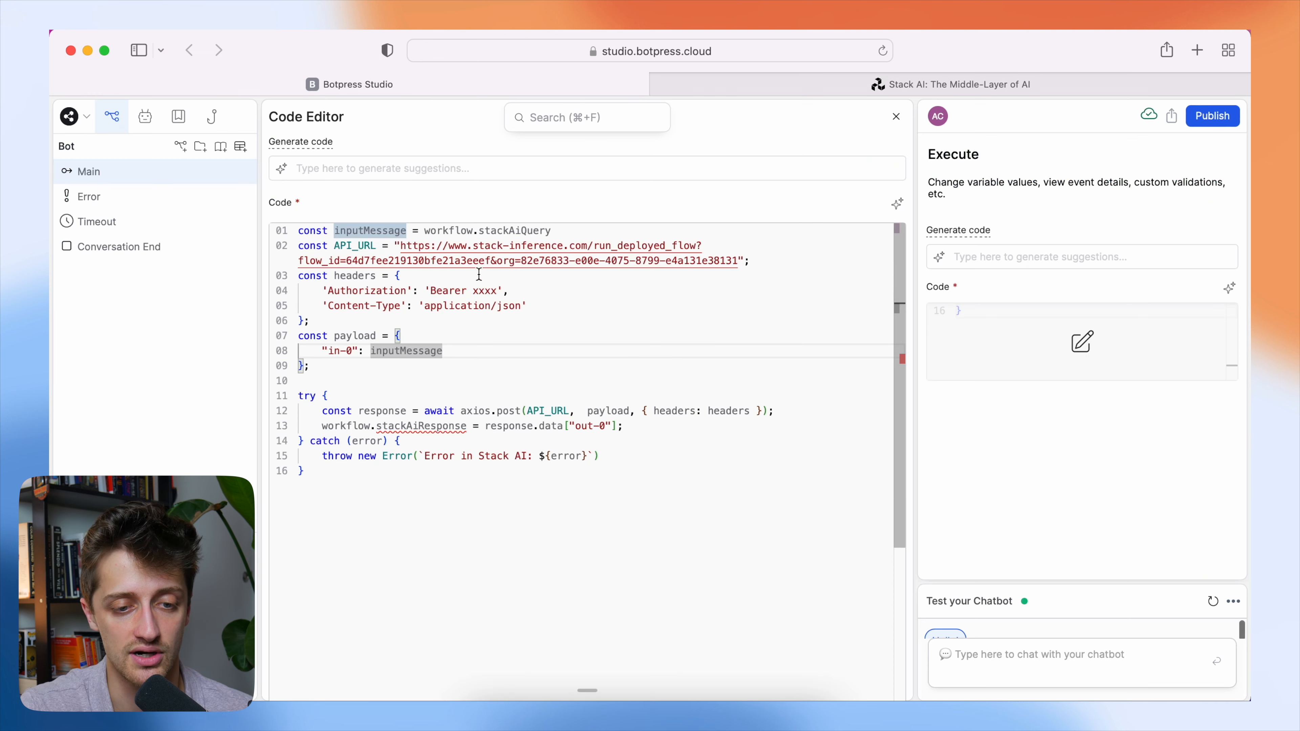
pyautogui.scroll(-1, 460, 309)
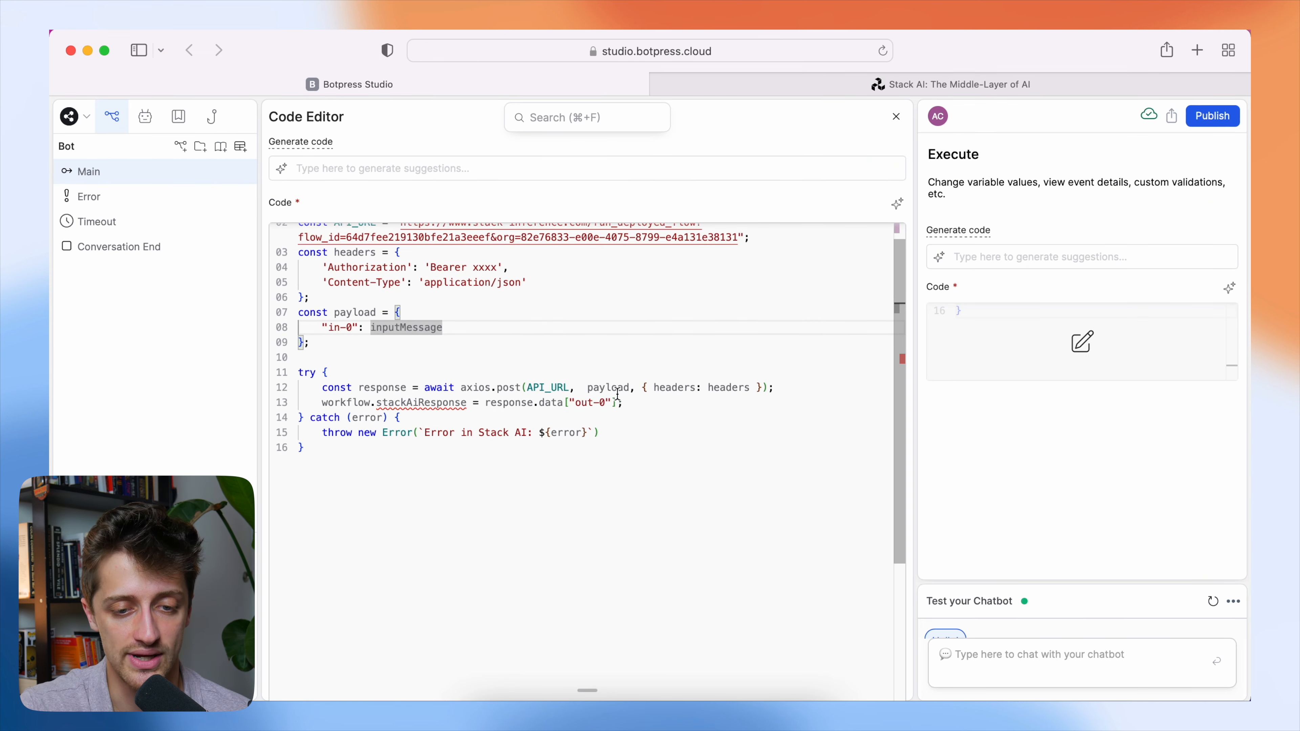
pyautogui.moveTo(624, 403); pyautogui.dragTo(491, 403)
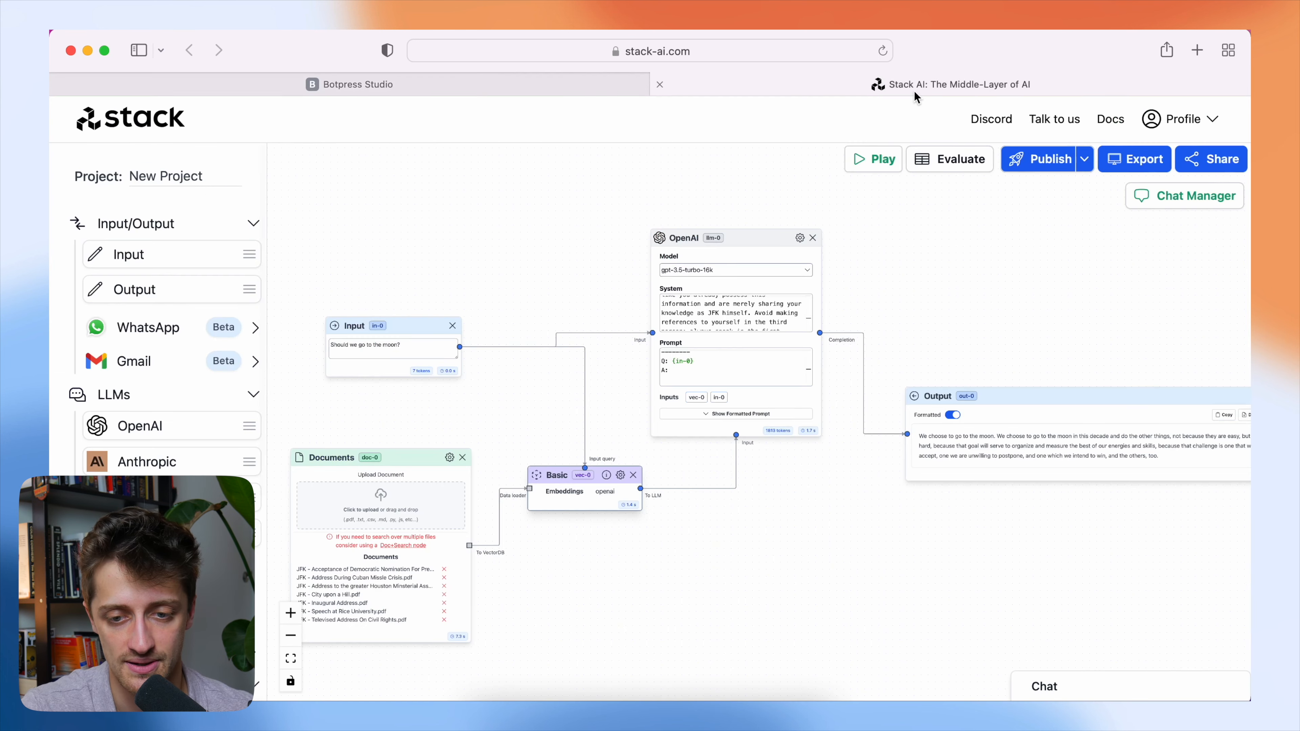
pyautogui.click(950, 84)
pyautogui.click(545, 91)
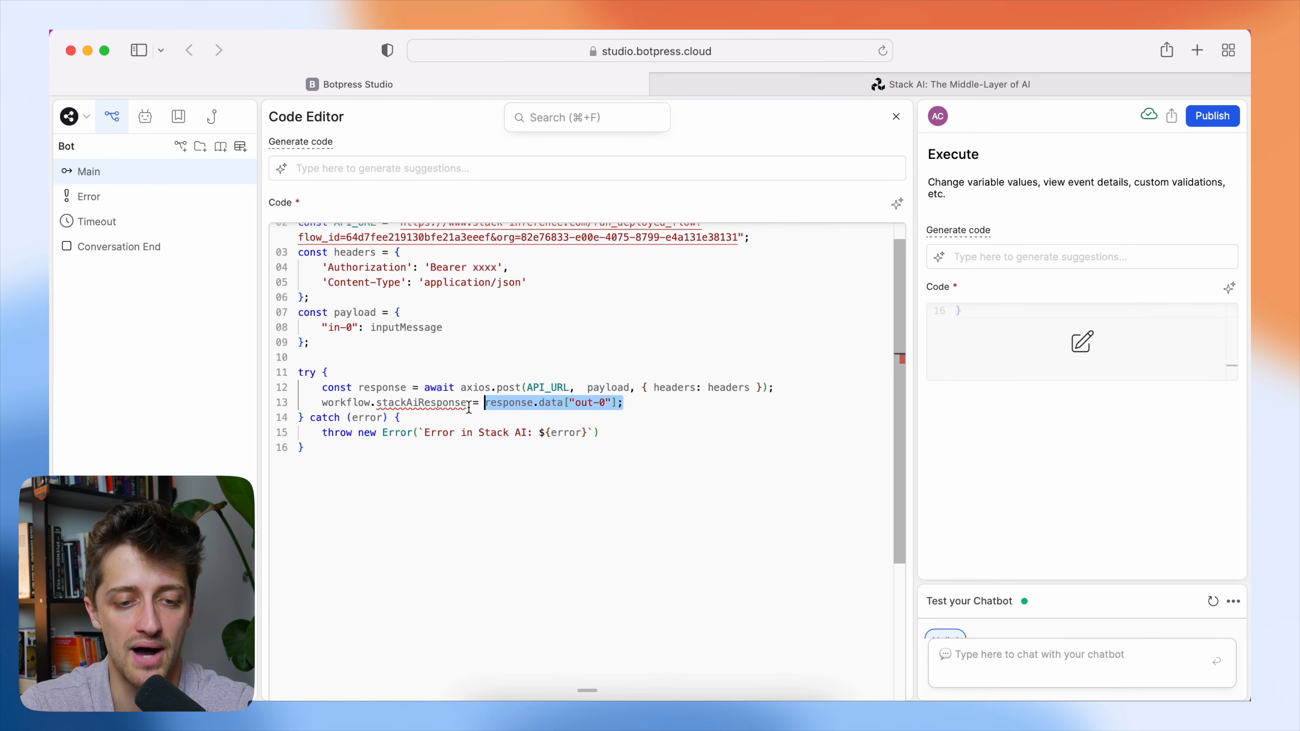
# Add a String variable named stackAiResponse to the Main workflow, matching the name that line 13 of the code assigns.
pyautogui.moveTo(466, 403); pyautogui.dragTo(322, 403)
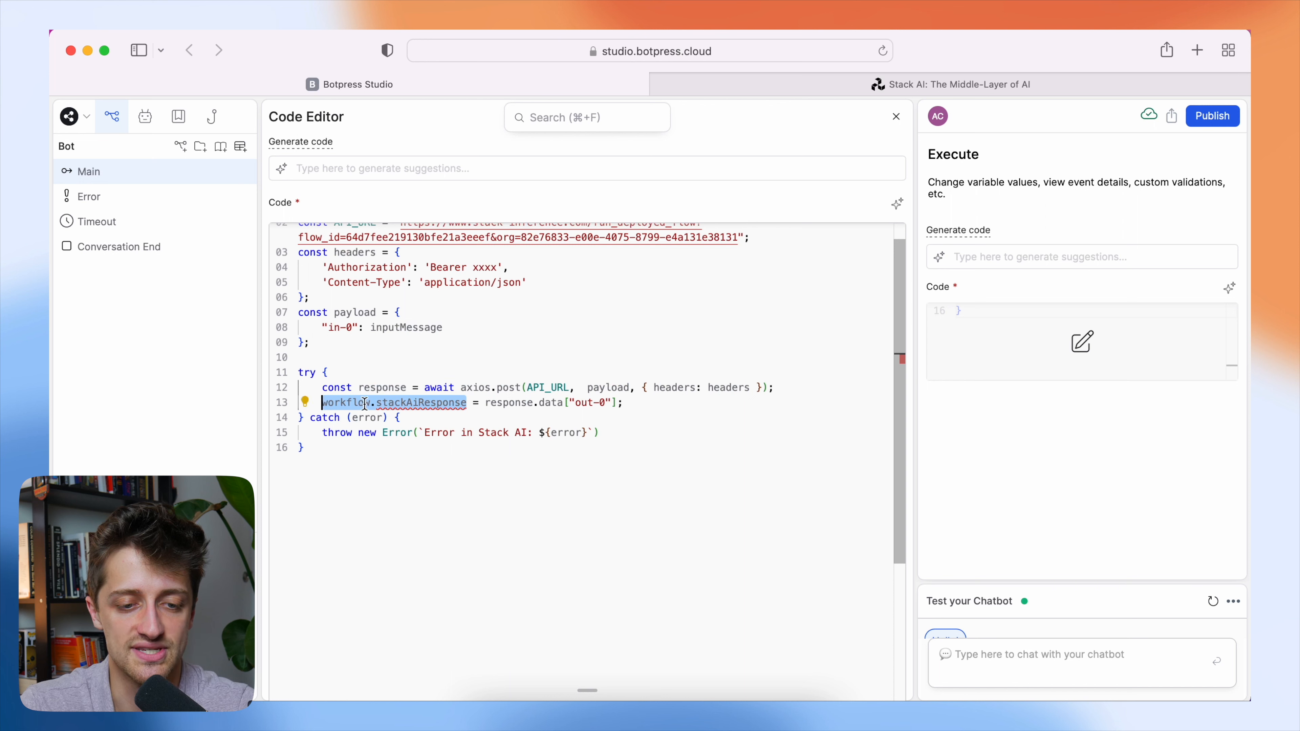
pyautogui.moveTo(439, 405)
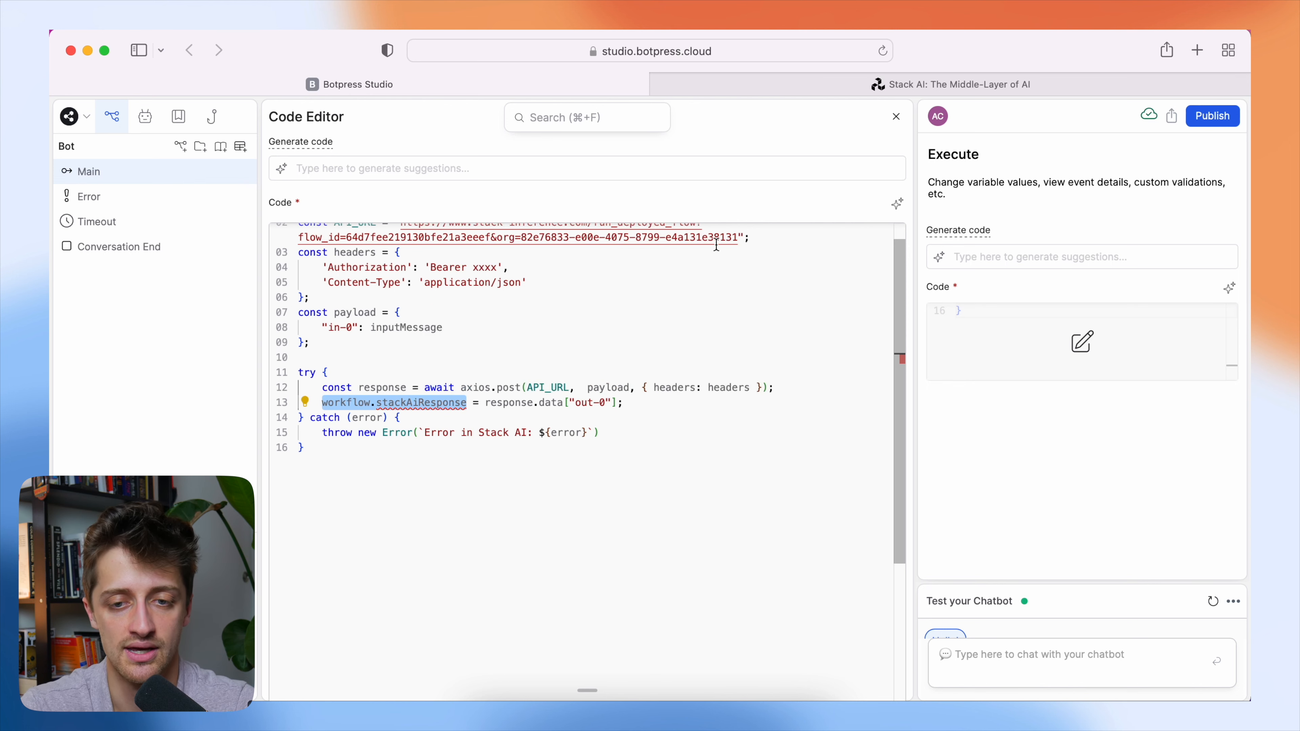
pyautogui.click(894, 121)
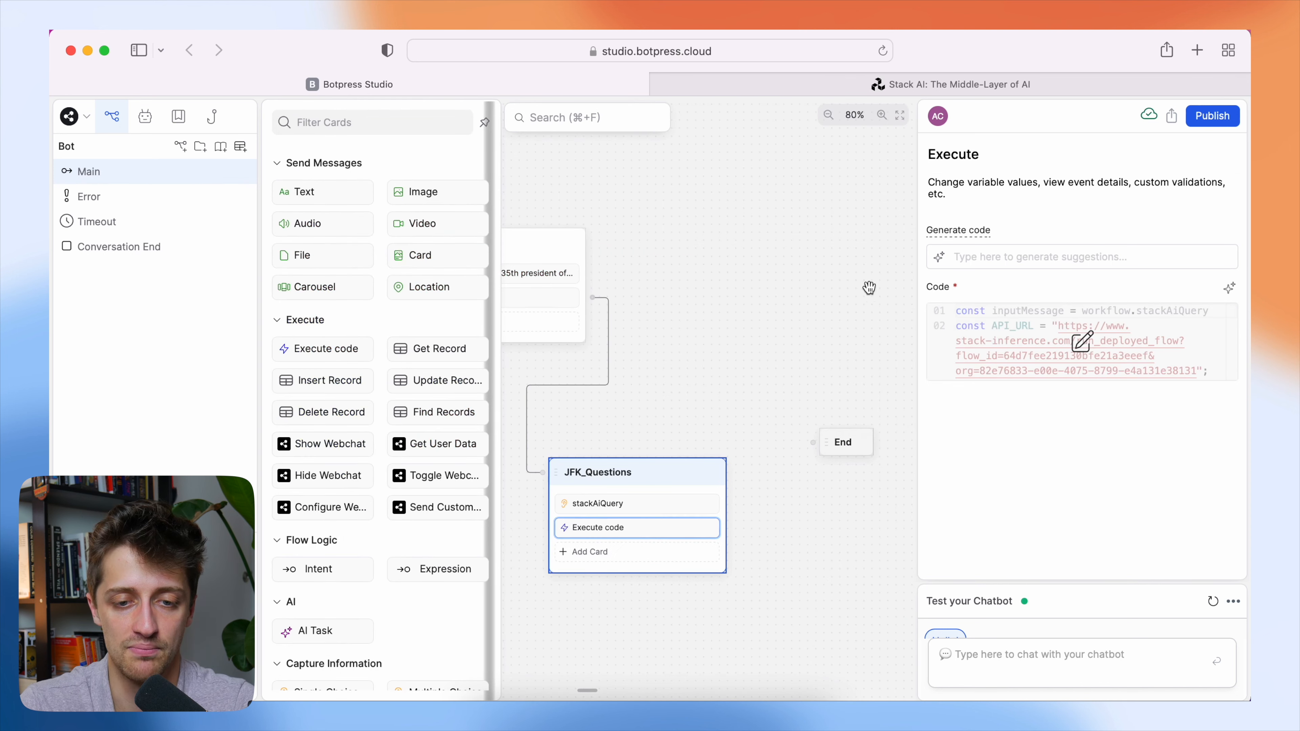
pyautogui.click(703, 291)
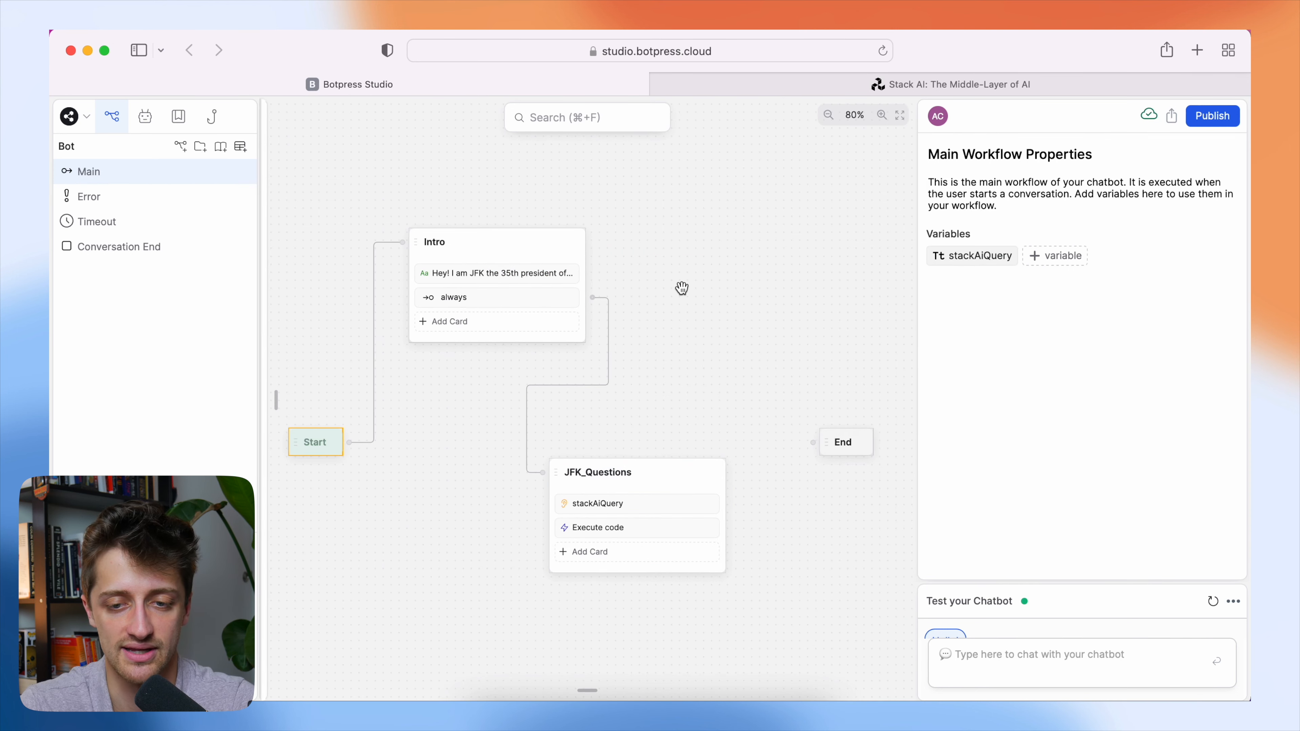
pyautogui.click(1046, 256)
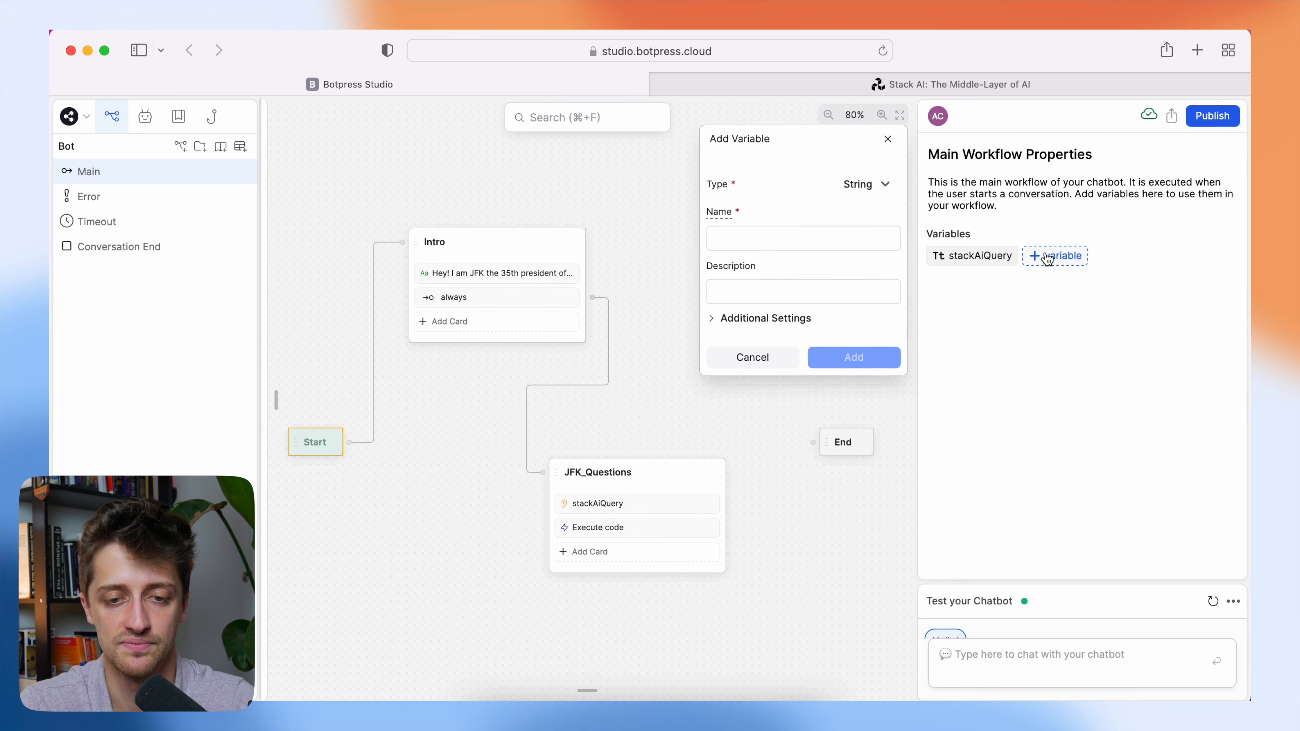
pyautogui.click(779, 241)
pyautogui.write('stackAiRes')
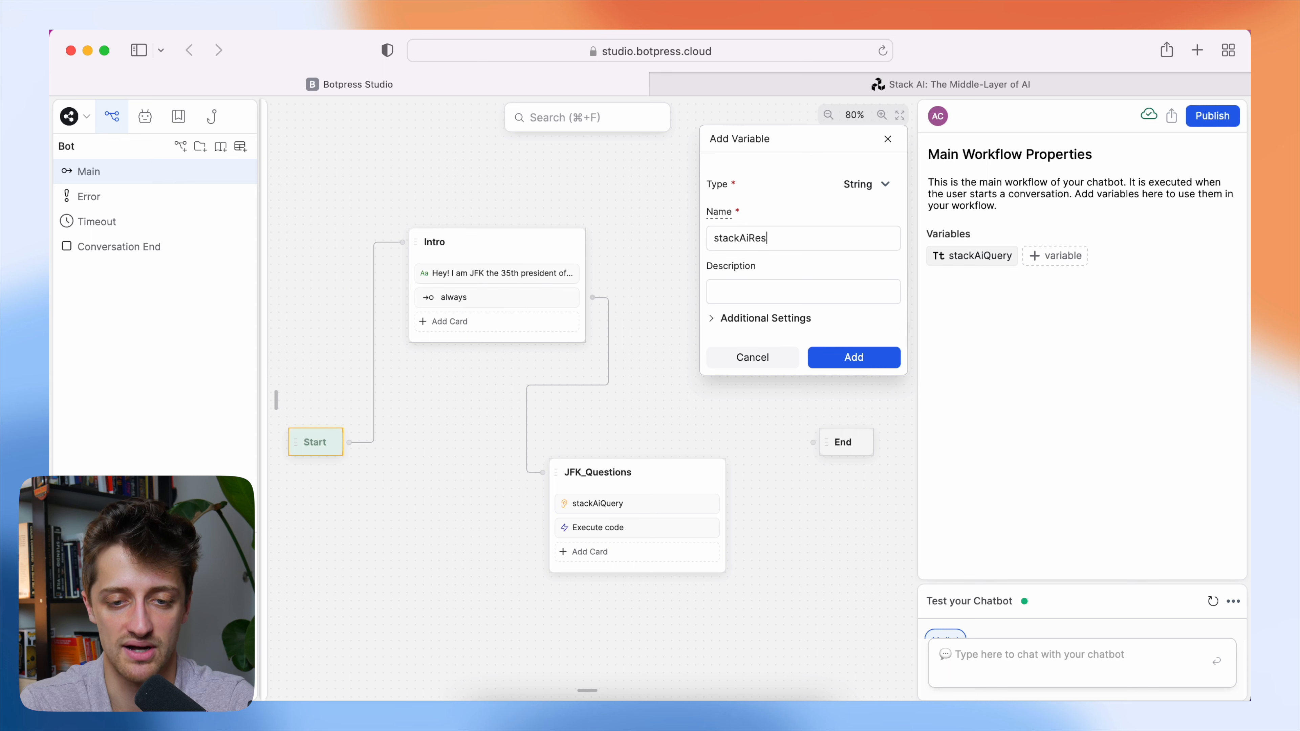
pyautogui.write('ponse')
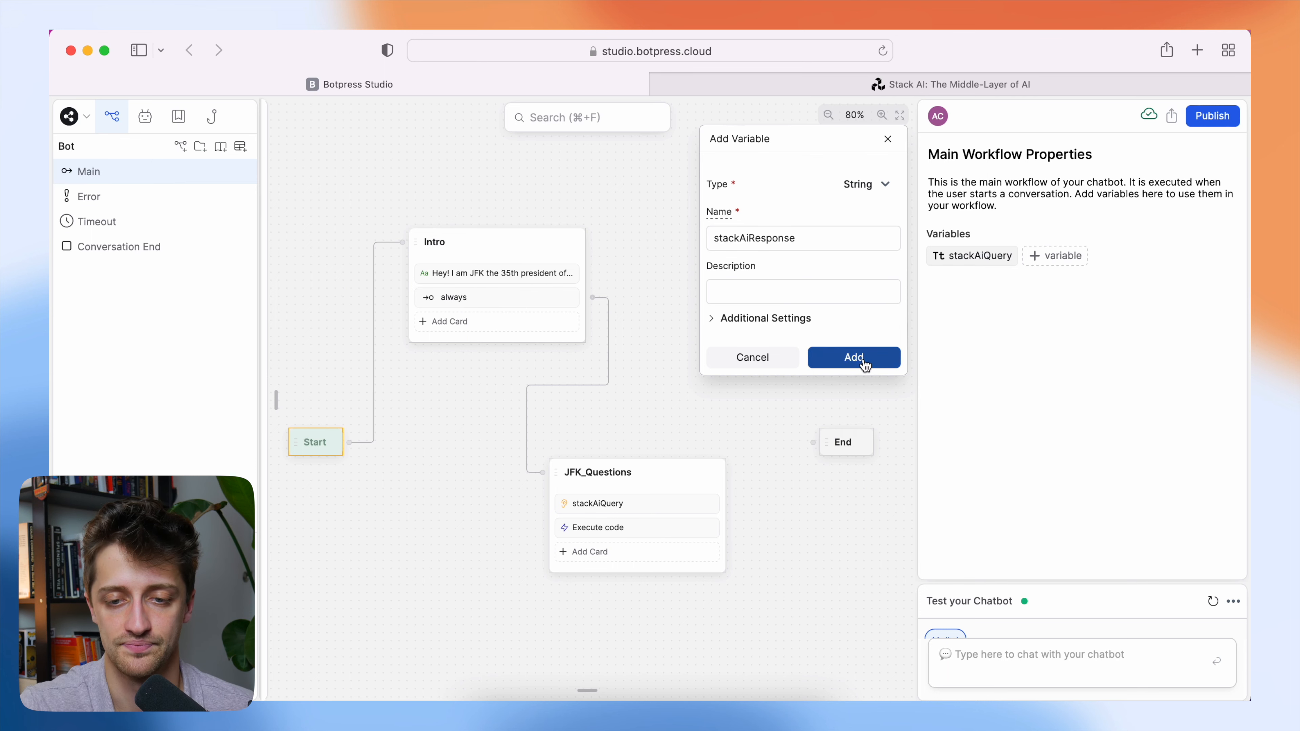
pyautogui.click(864, 361)
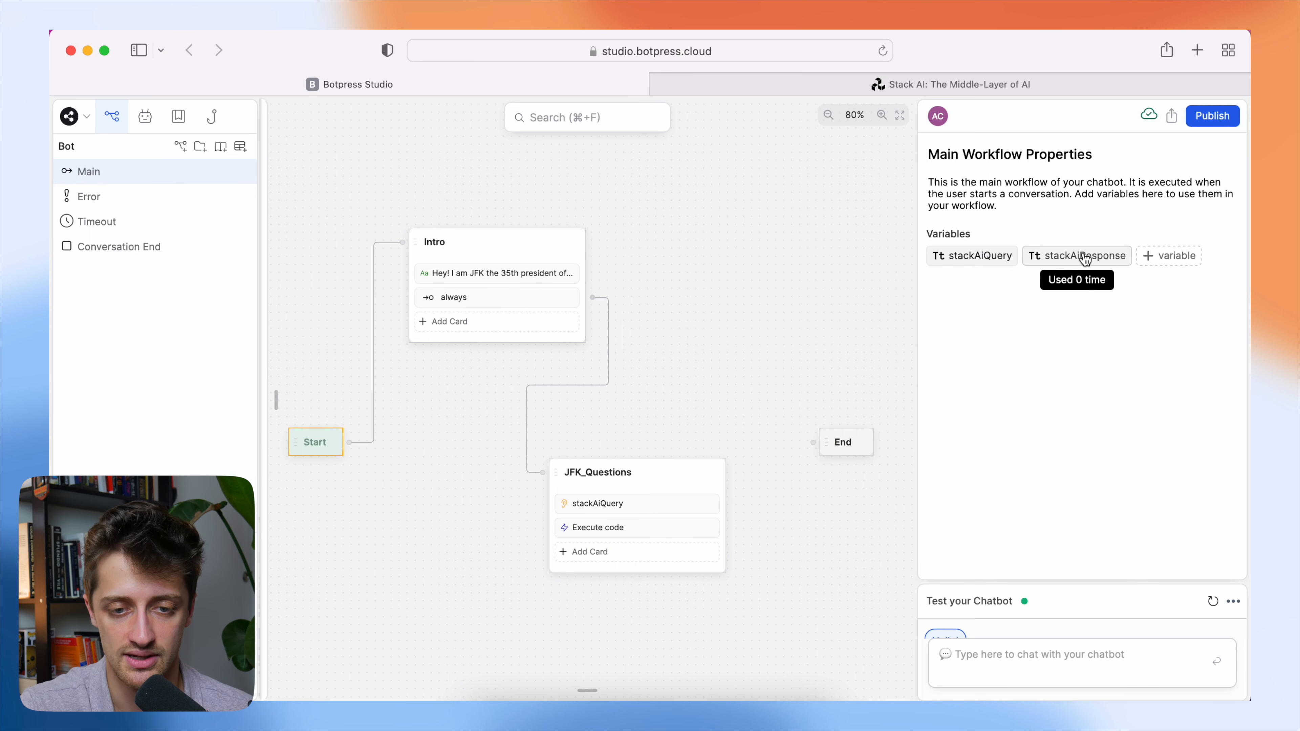
# Reopen the code of the Execute code card in JFK_Questions and check its stackAiResponse assignment against the workflow variable.
pyautogui.click(588, 528)
pyautogui.click(1016, 350)
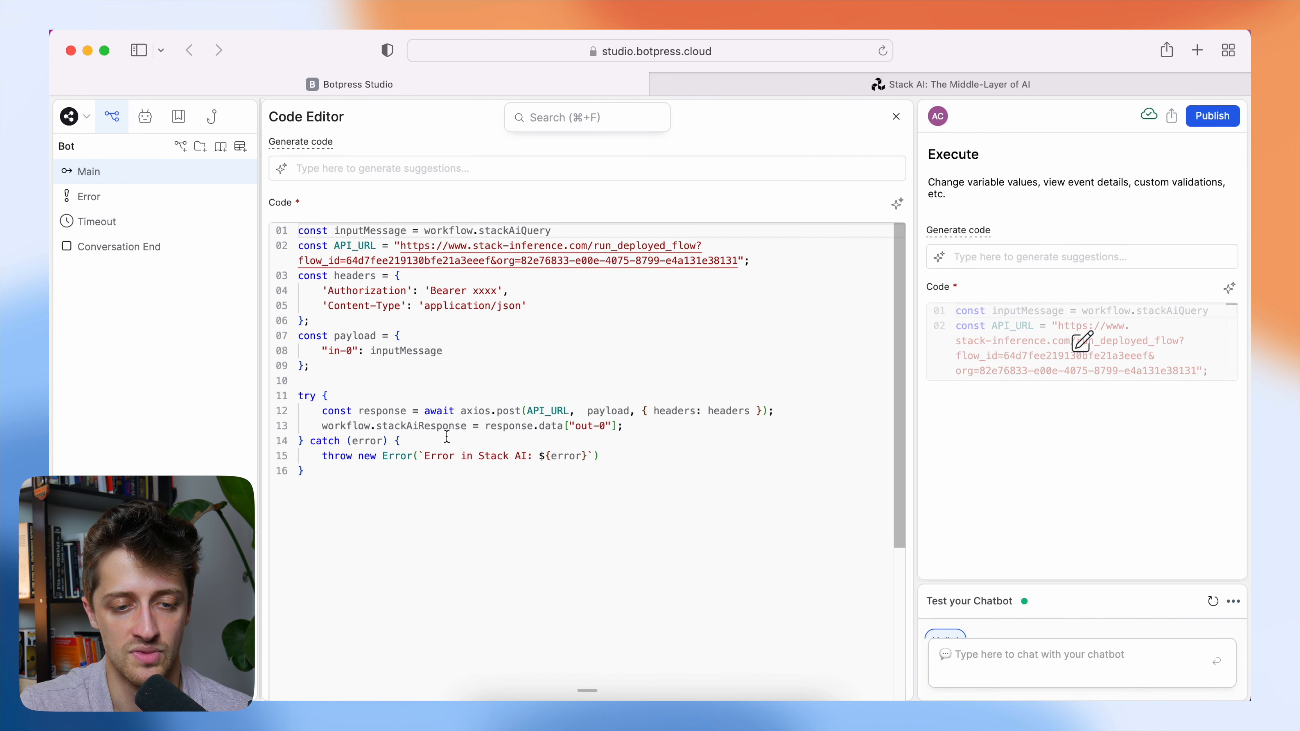
pyautogui.doubleClick(379, 426)
pyautogui.moveTo(380, 425); pyautogui.dragTo(463, 425)
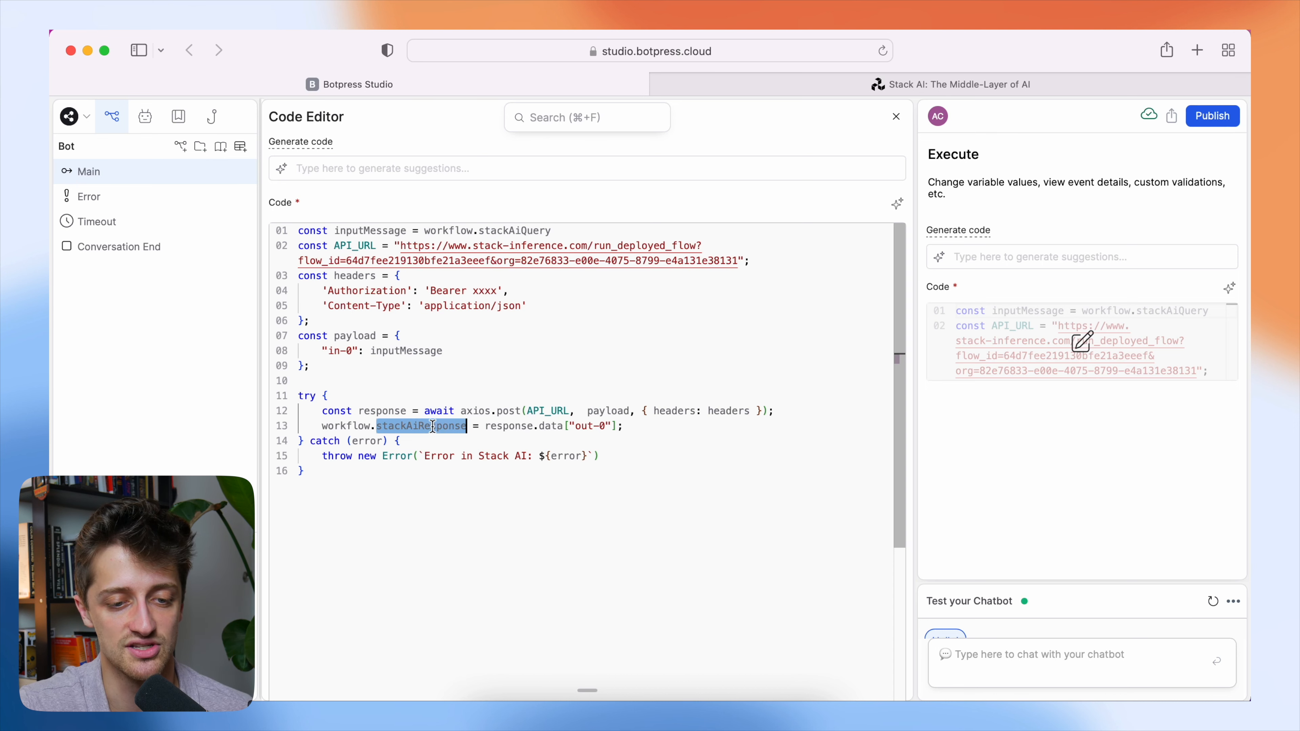
pyautogui.click(447, 426)
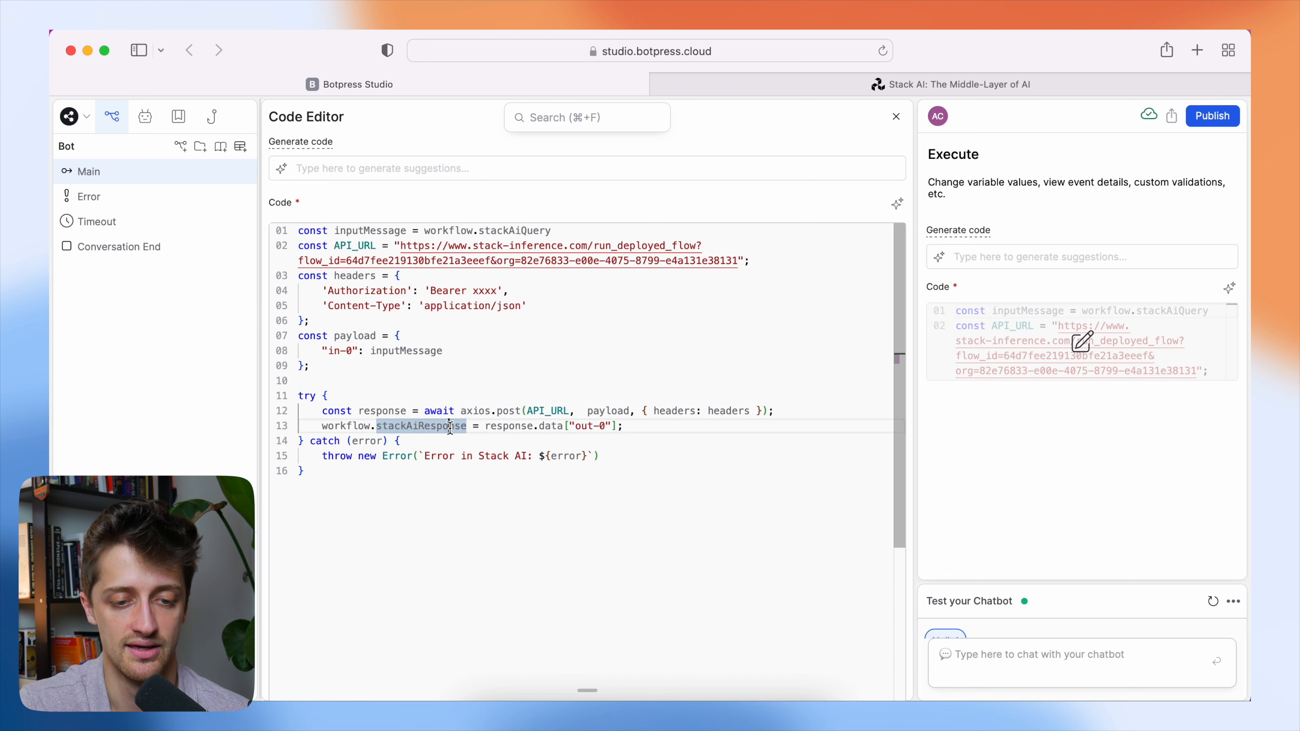
pyautogui.moveTo(469, 428); pyautogui.dragTo(377, 429)
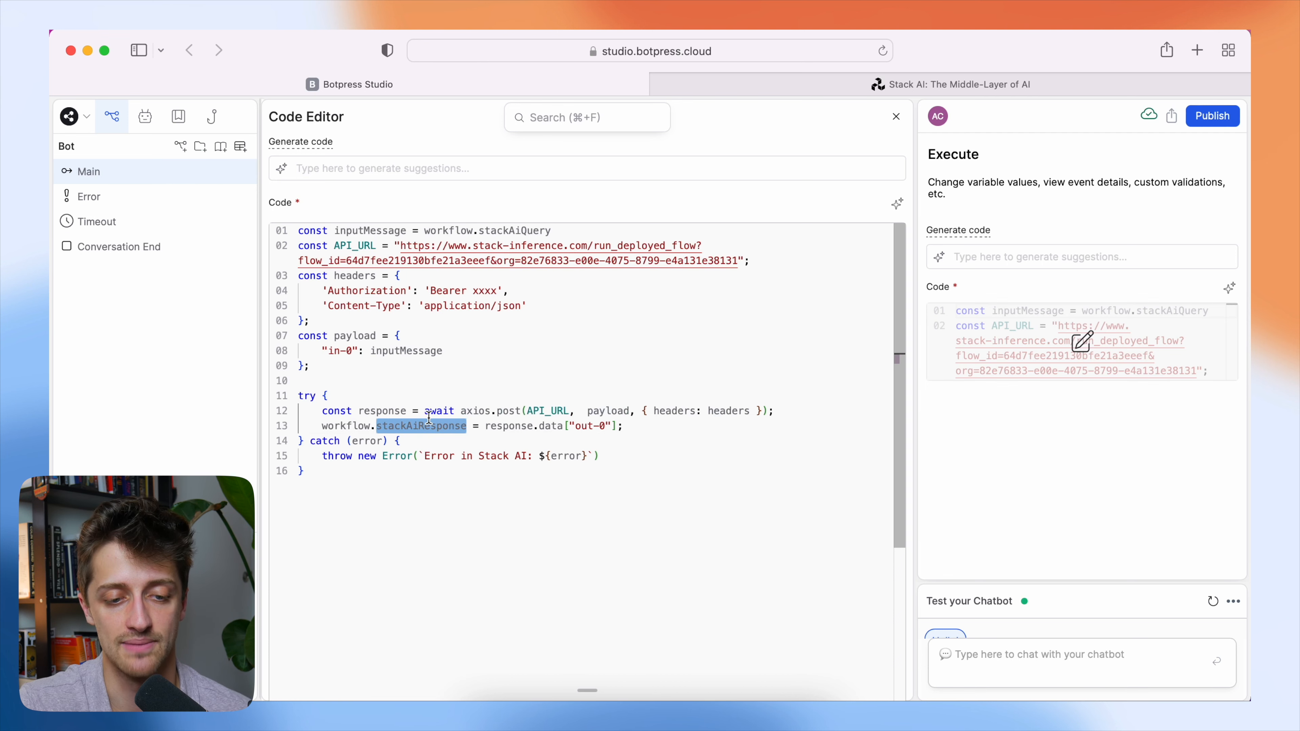
pyautogui.click(657, 430)
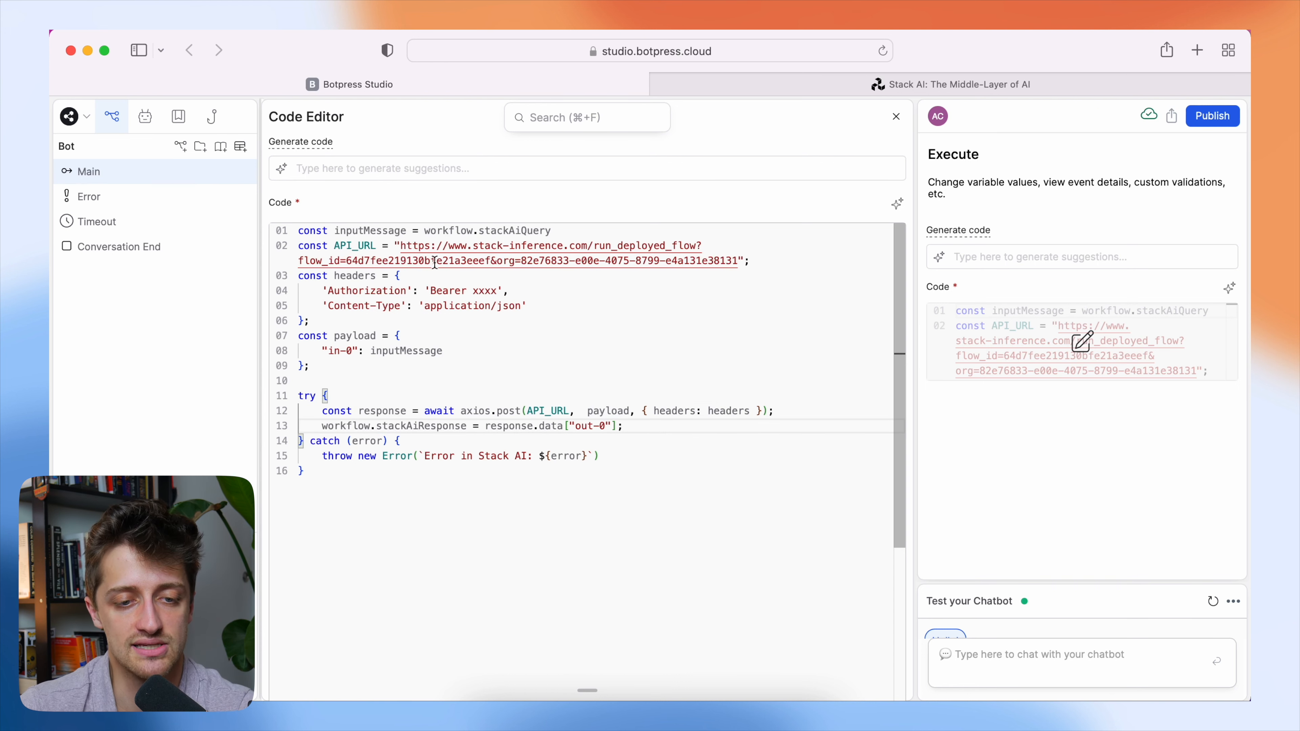
# Switch to Stack AI and open the workflow's API end-point export as a JavaScript snippet.
pyautogui.moveTo(401, 244); pyautogui.dragTo(739, 261)
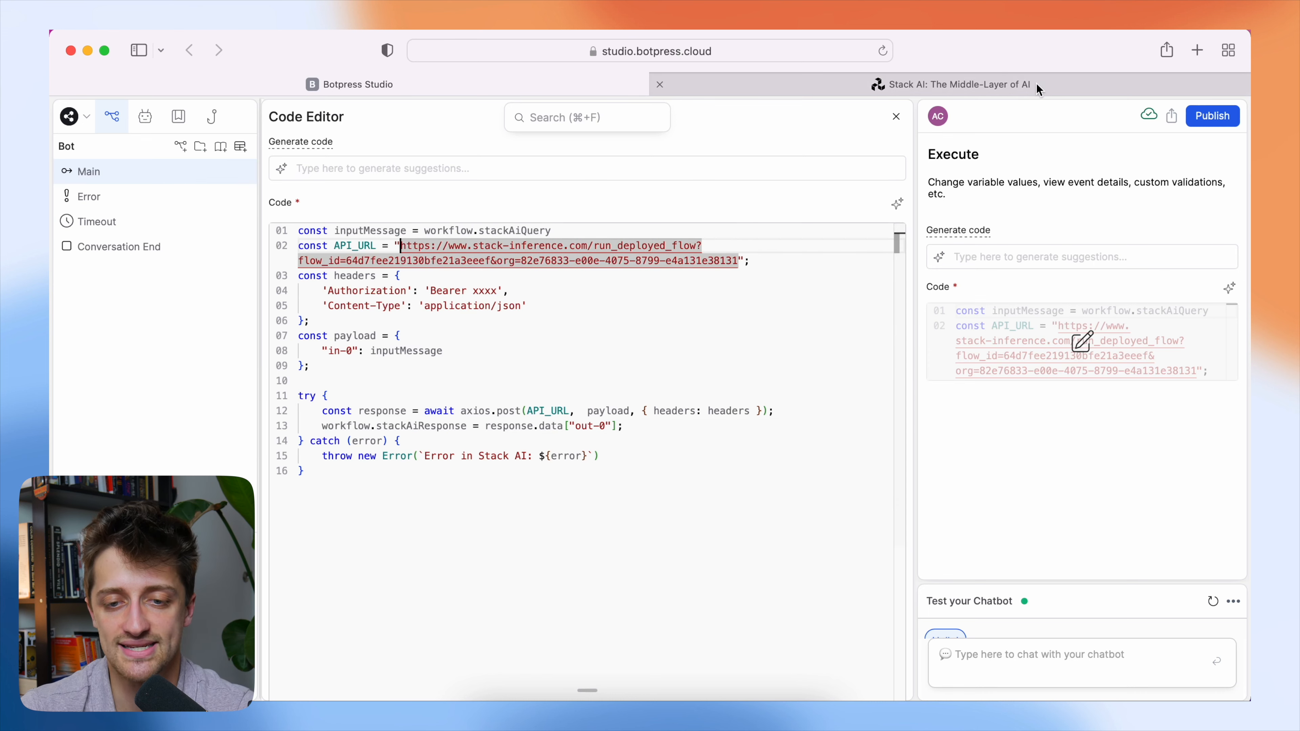
pyautogui.click(1038, 86)
pyautogui.scroll(1, 893, 250)
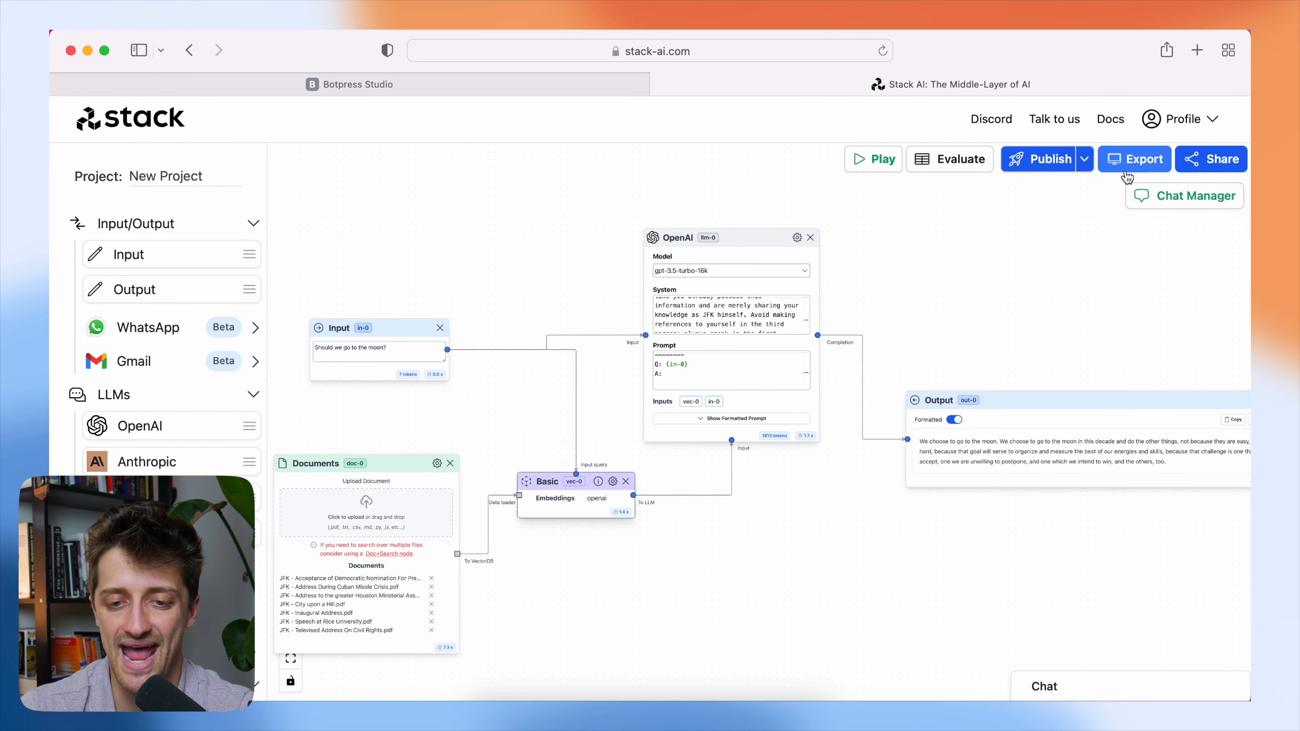
pyautogui.click(1116, 159)
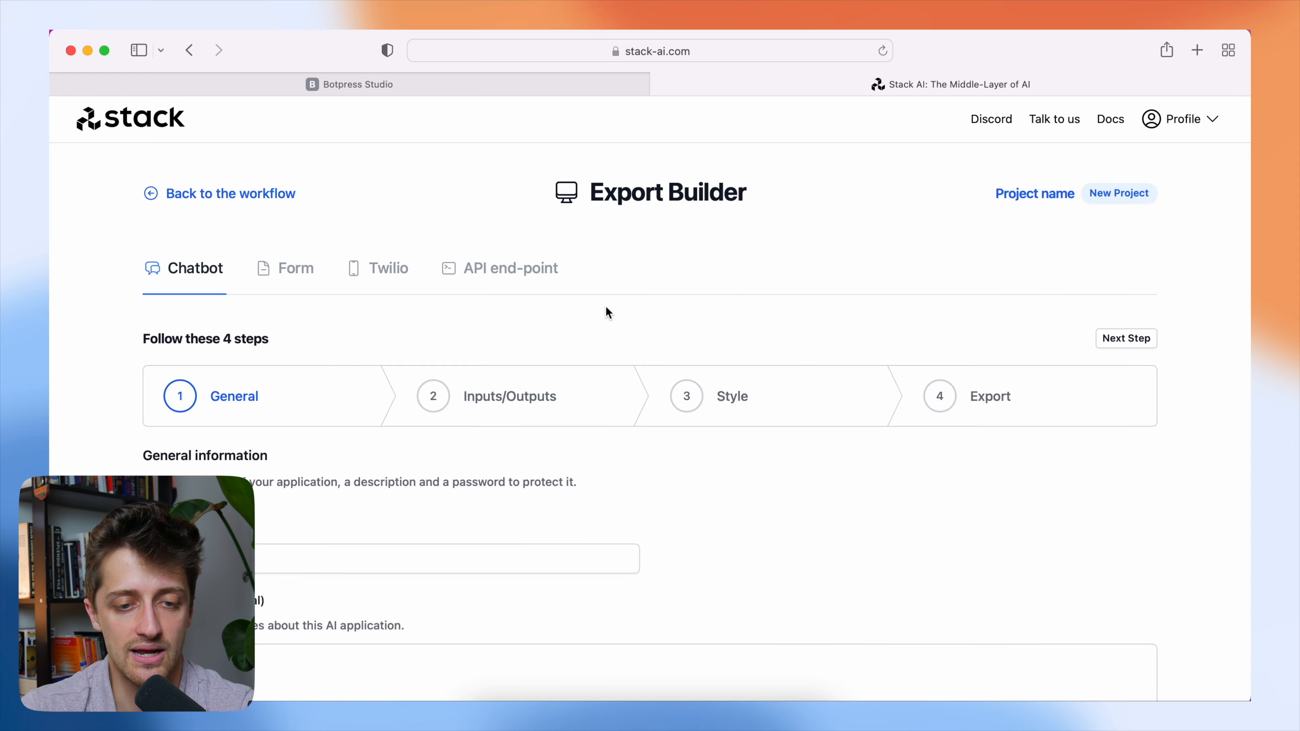
pyautogui.click(510, 271)
pyautogui.scroll(-1, 583, 357)
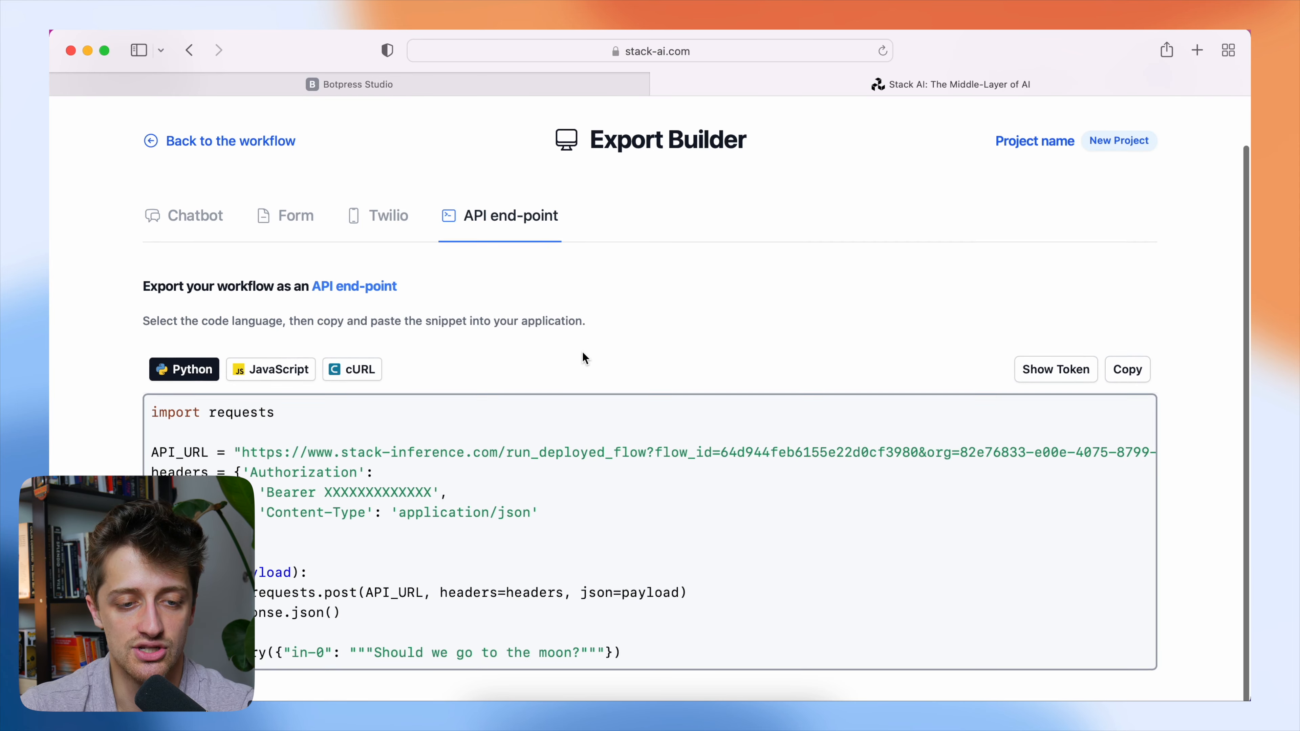
pyautogui.click(301, 370)
pyautogui.scroll(-2, 353, 373)
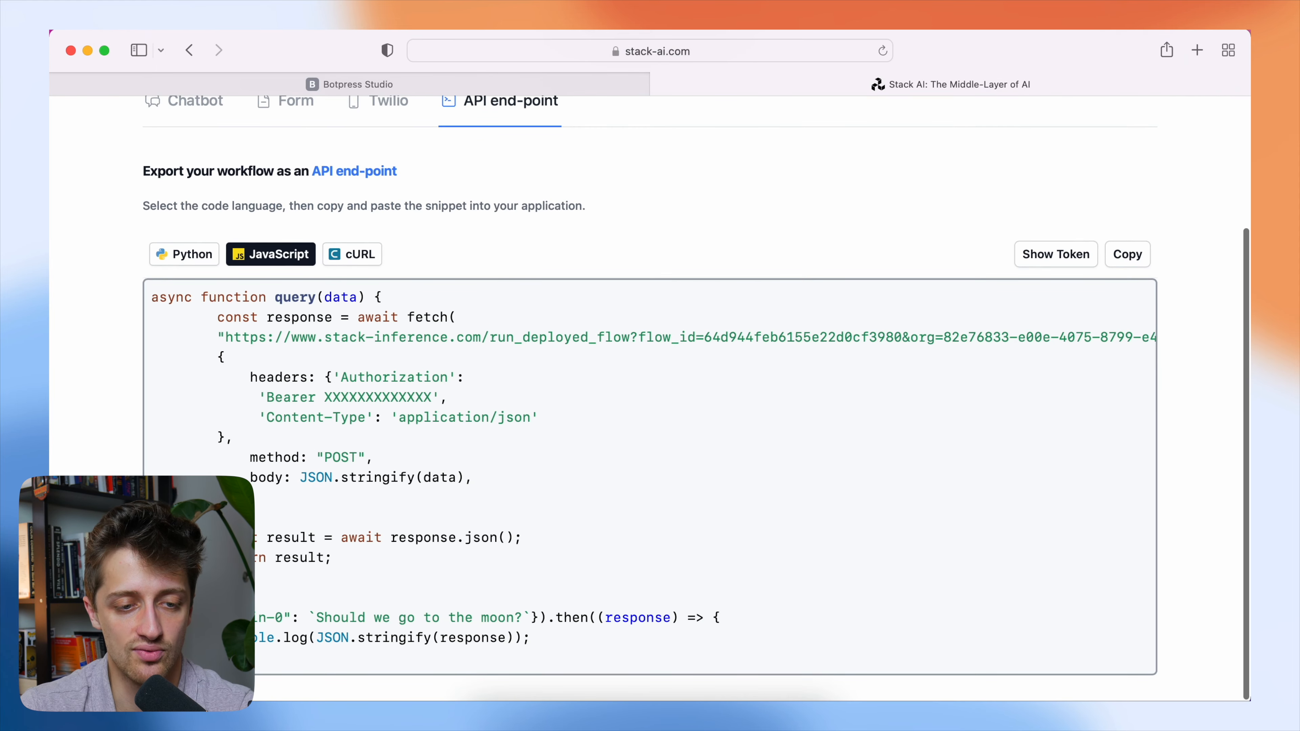
# Copy the full request URL from the JavaScript snippet and use it as the API_URL value in the Botpress code.
pyautogui.moveTo(227, 338); pyautogui.dragTo(375, 349)
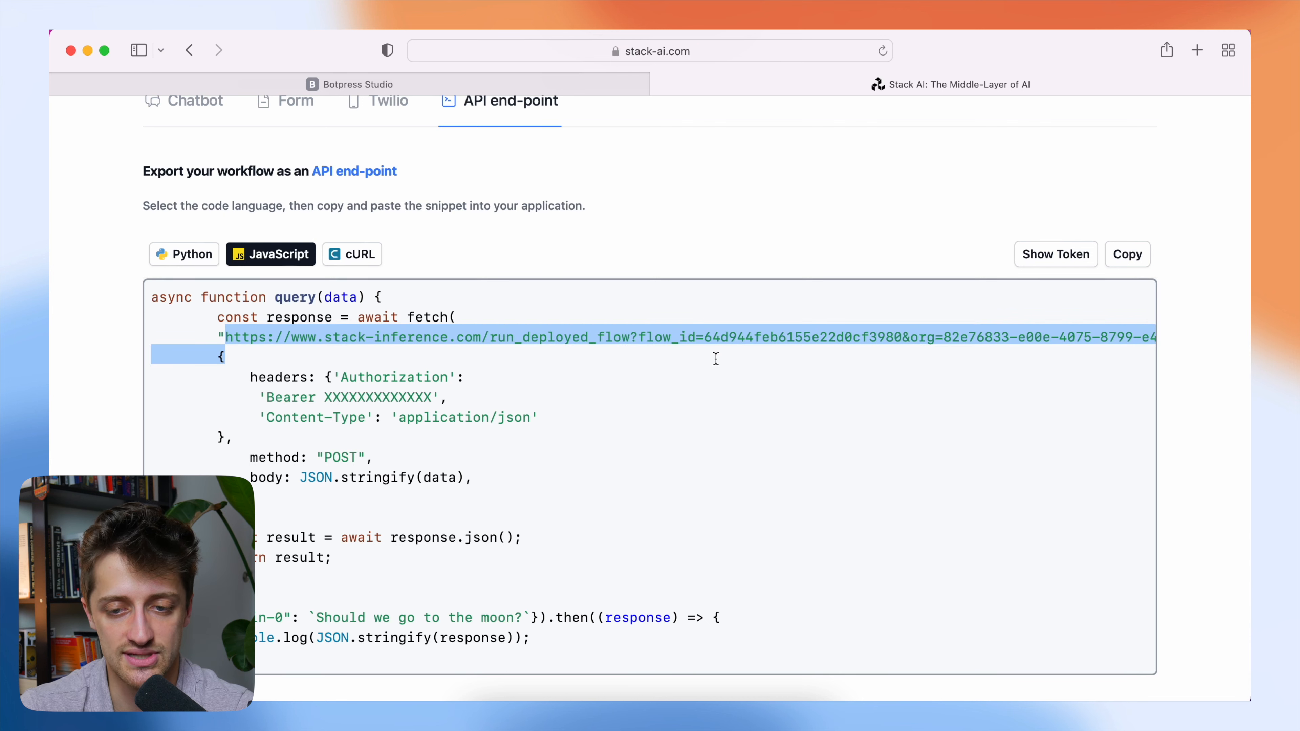
pyautogui.moveTo(1055, 342); pyautogui.dragTo(1133, 341)
pyautogui.press('super+c')
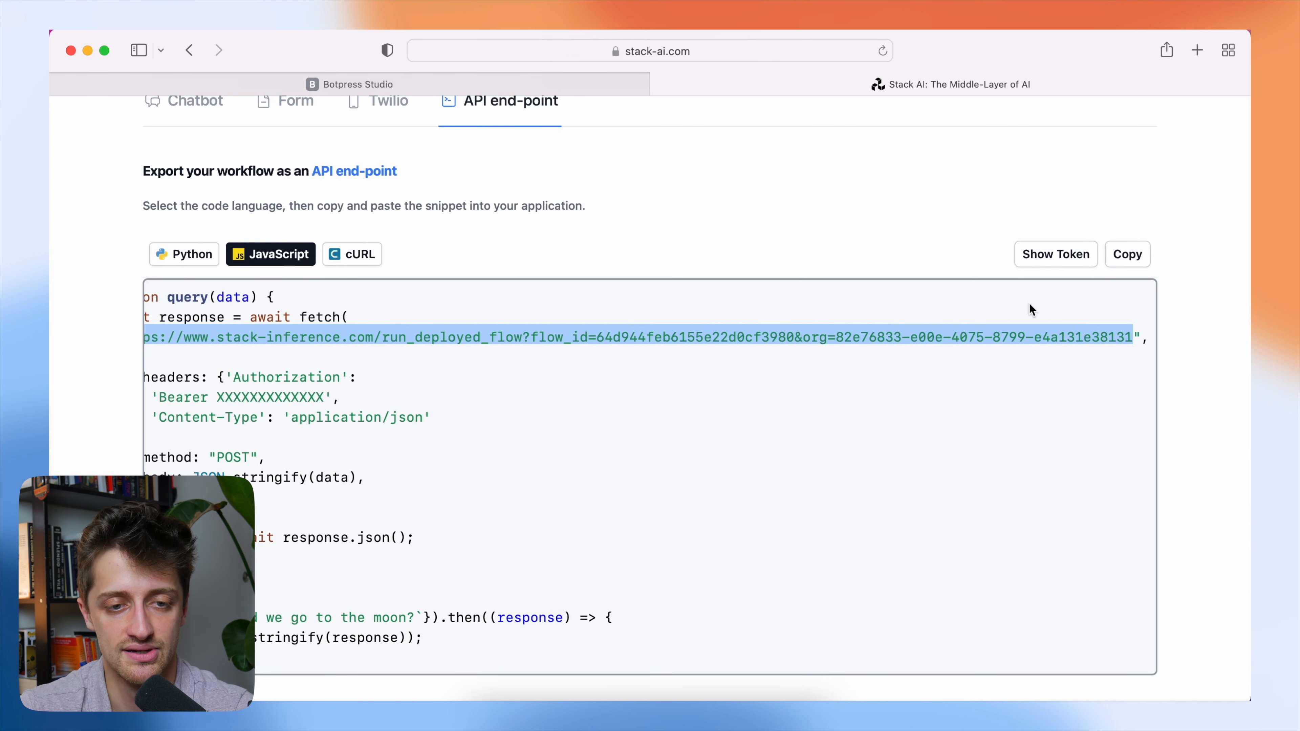
pyautogui.click(530, 82)
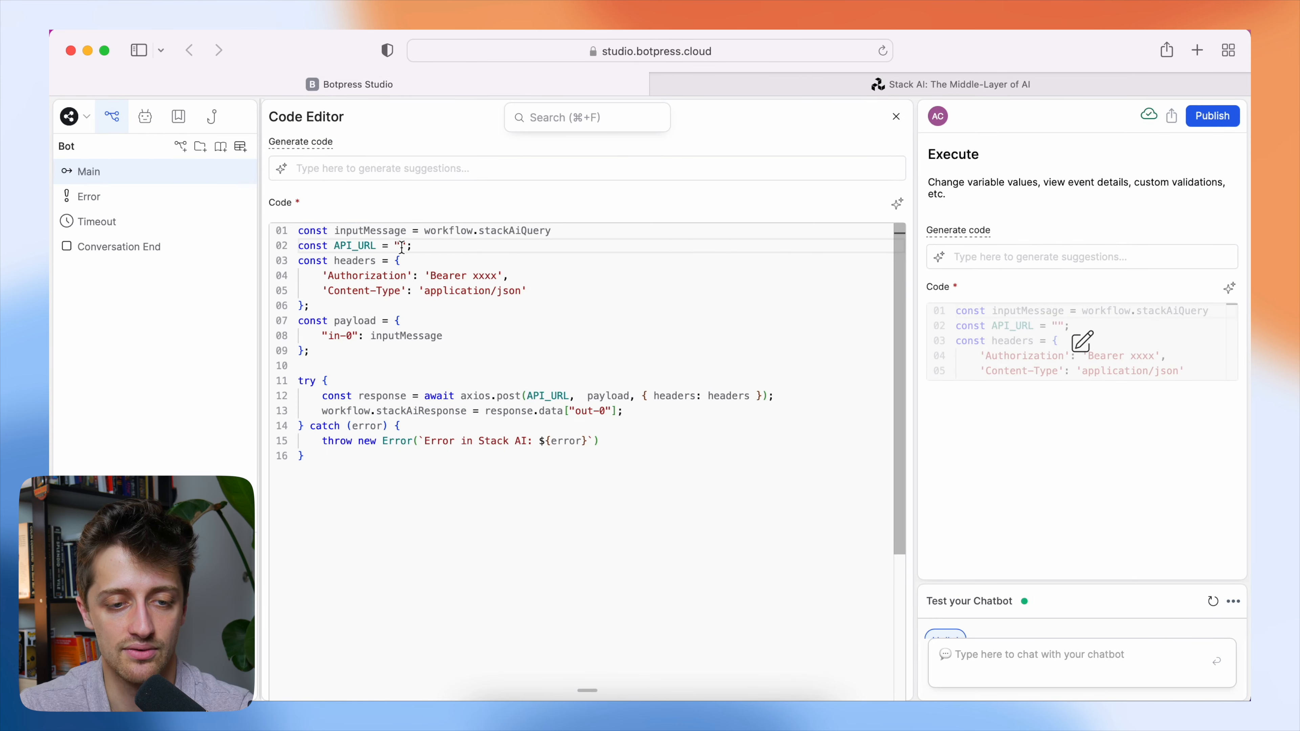
pyautogui.press('super+v')
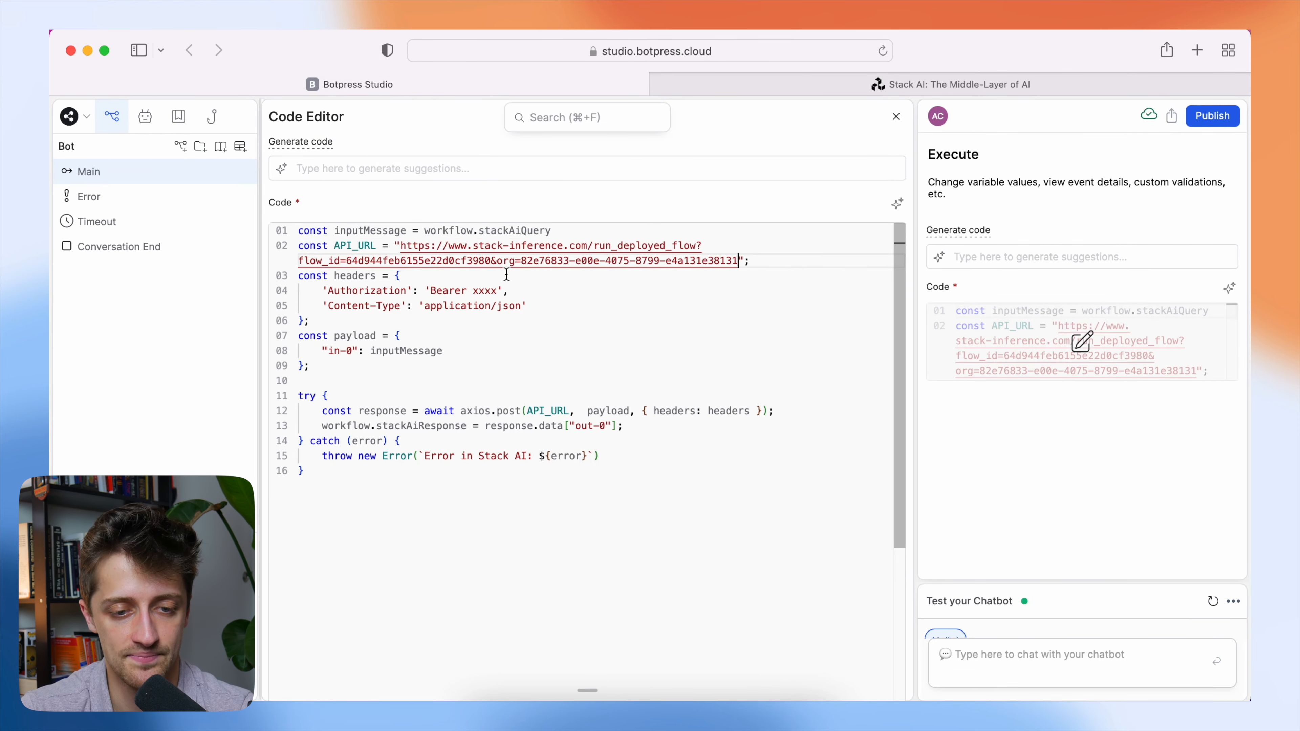
# Find the Bearer placeholder in the Authorization header, and copy the public API key for deployment from the Stack AI profile's keys.
pyautogui.click(475, 301)
pyautogui.click(474, 295)
pyautogui.moveTo(473, 291); pyautogui.dragTo(495, 291)
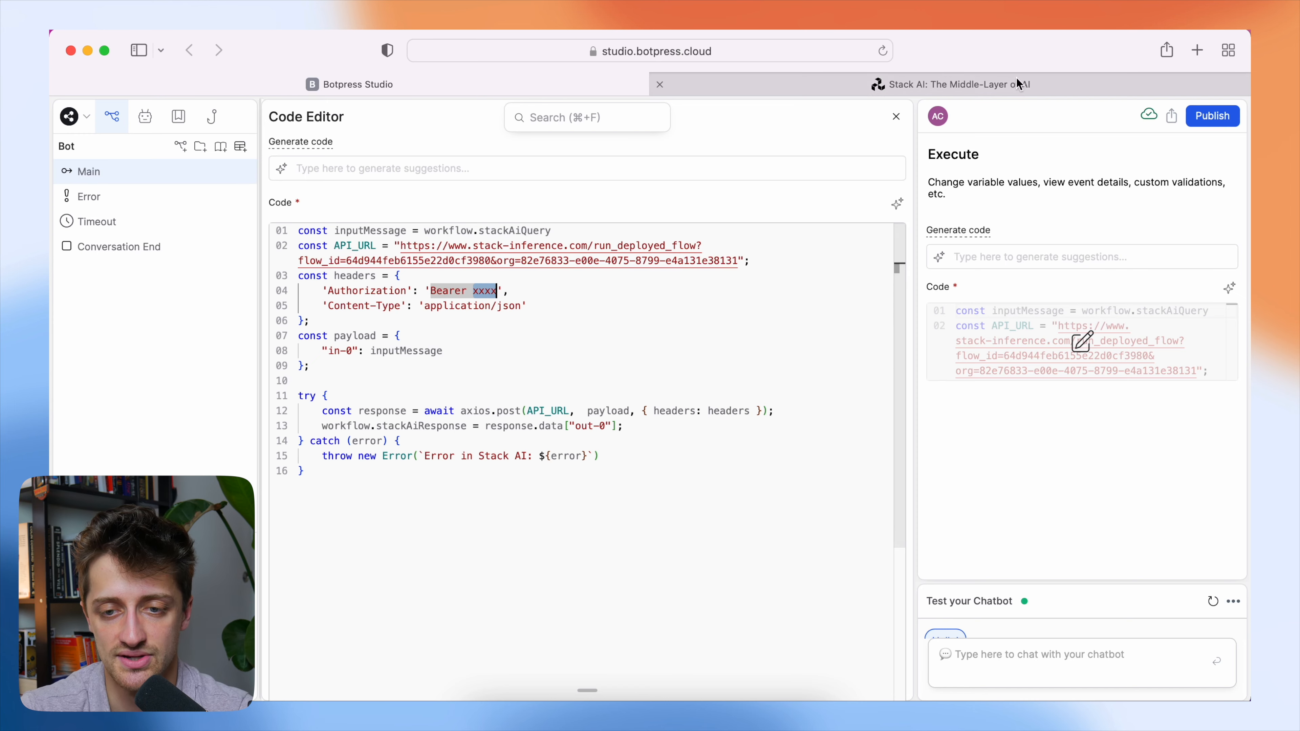
pyautogui.click(870, 82)
pyautogui.scroll(-1, 1094, 195)
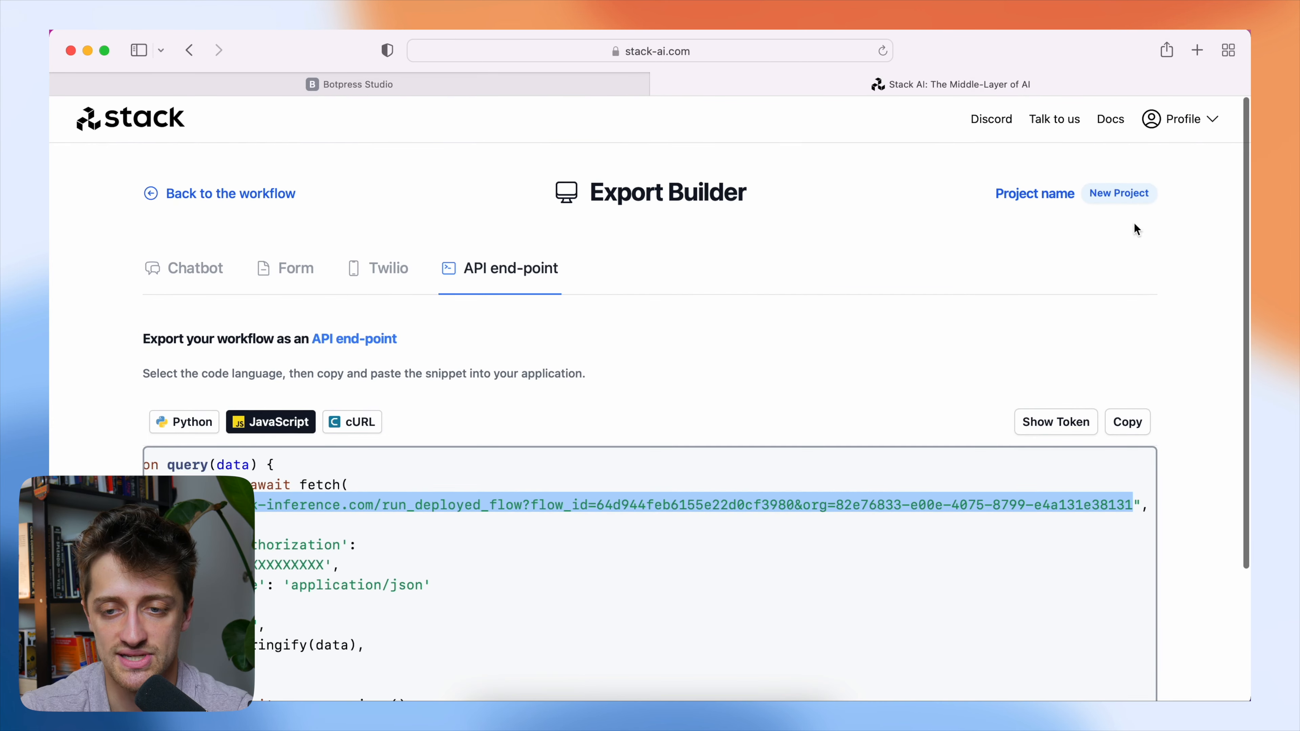
pyautogui.click(1196, 133)
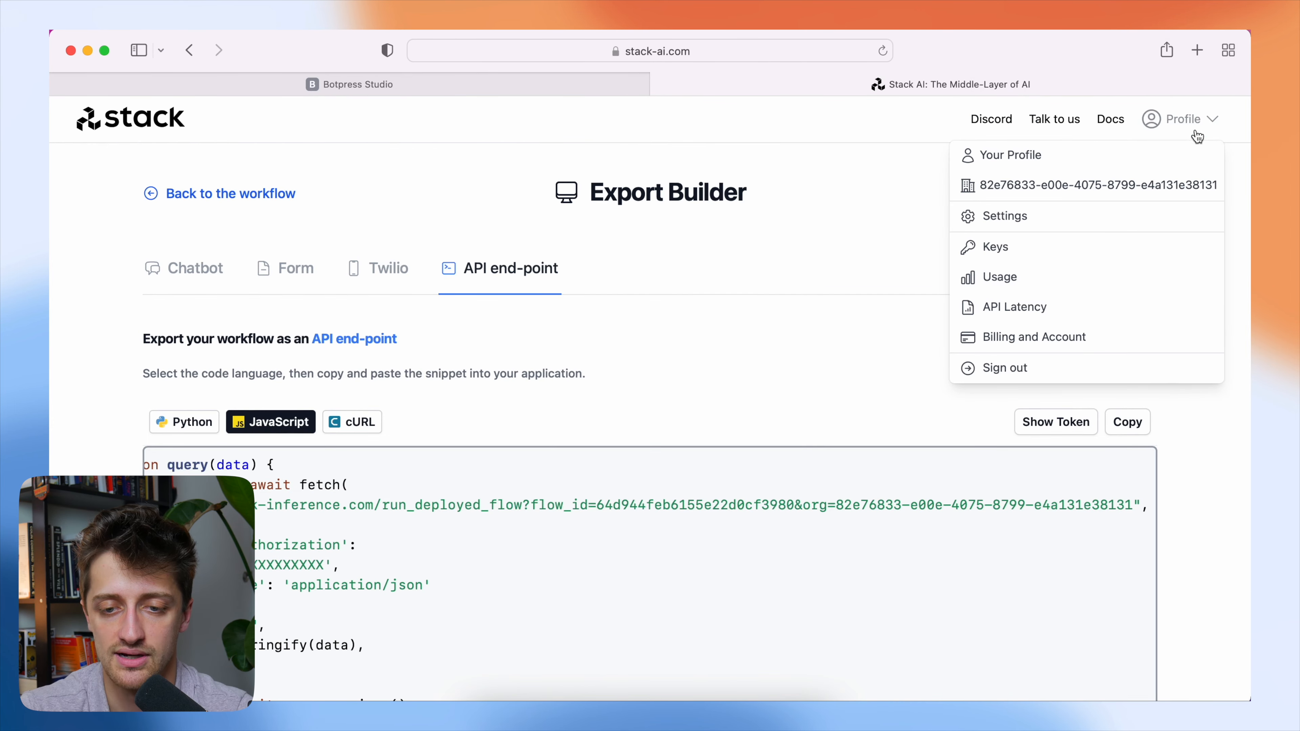
pyautogui.click(944, 250)
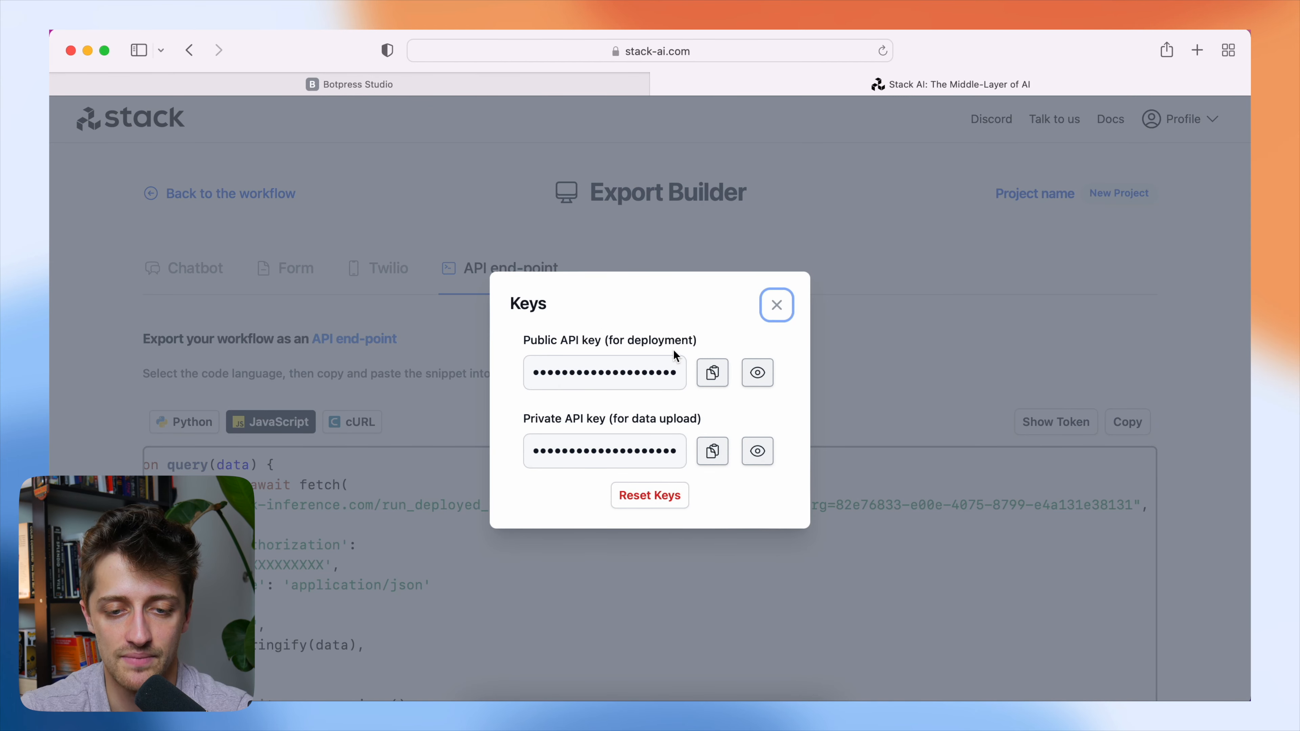
pyautogui.click(720, 373)
# Replace the xxxx placeholder after Bearer in the Botpress code with the copied public API key, and close the code editor.
pyautogui.click(525, 88)
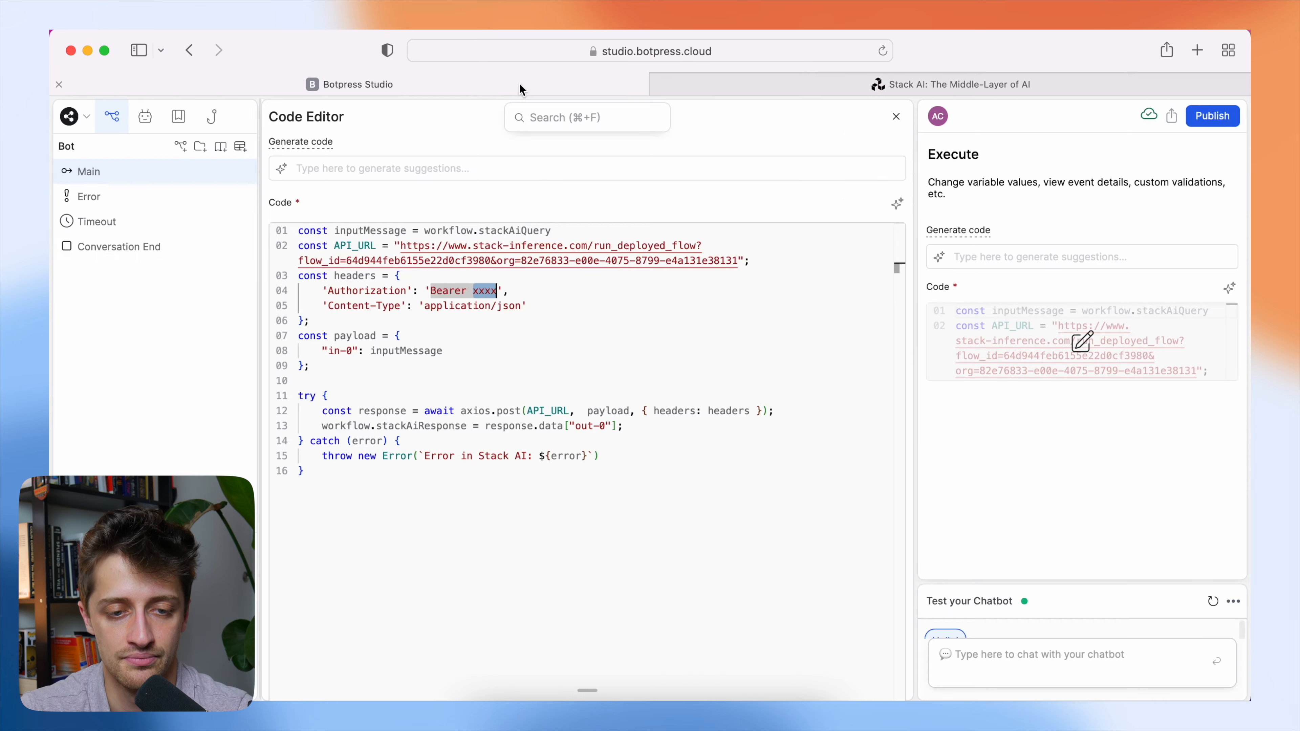
pyautogui.click(473, 294)
pyautogui.moveTo(474, 294); pyautogui.dragTo(493, 293)
pyautogui.press('super+v')
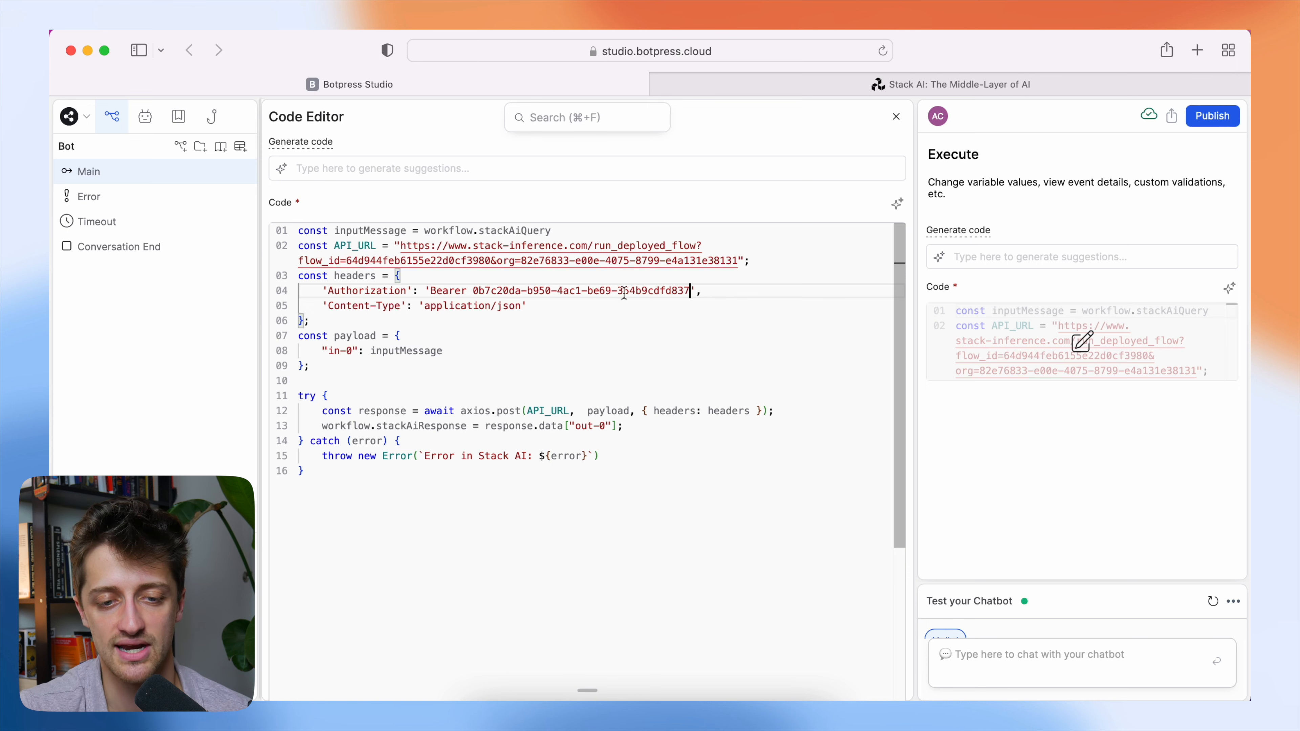
pyautogui.click(1011, 92)
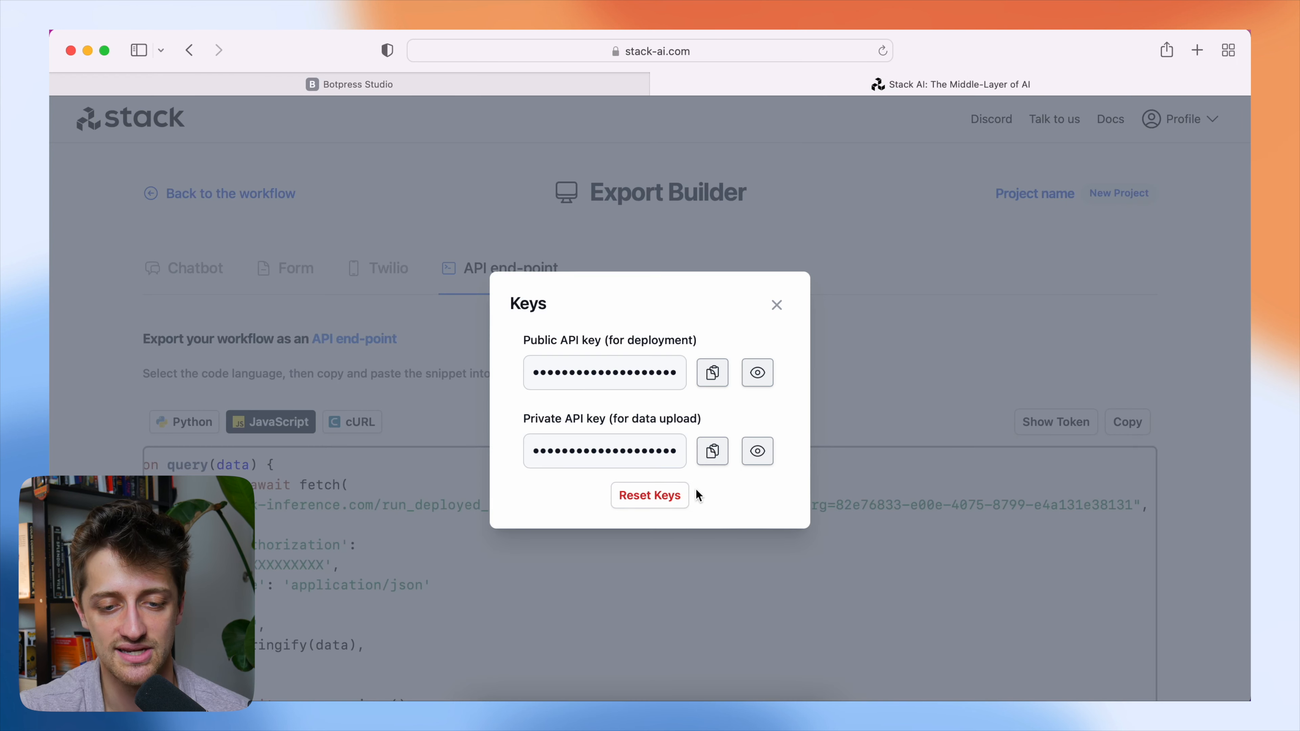
pyautogui.click(573, 90)
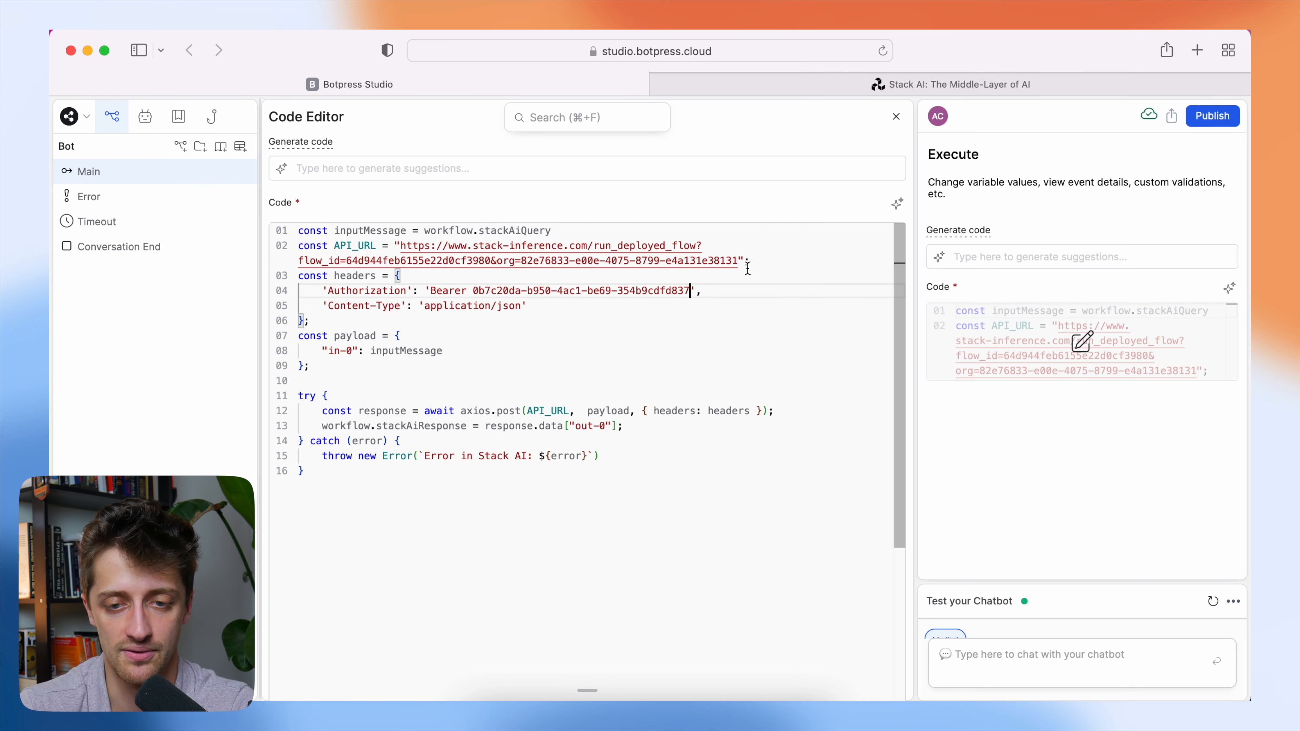
pyautogui.click(895, 116)
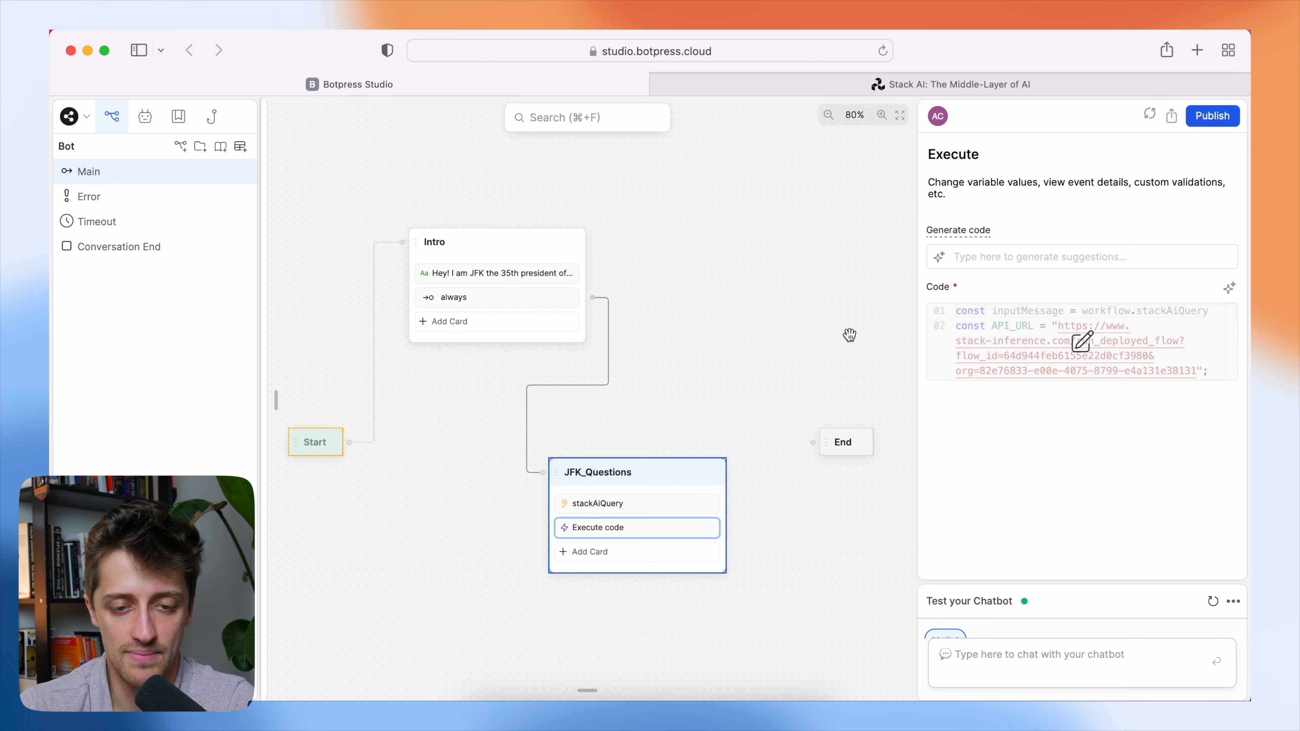
# Add a Text card below Execute code in JFK_Questions and set its message to the workflow.stackAiResponse variable.
pyautogui.moveTo(714, 364); pyautogui.dragTo(728, 363)
pyautogui.moveTo(704, 383); pyautogui.dragTo(698, 370)
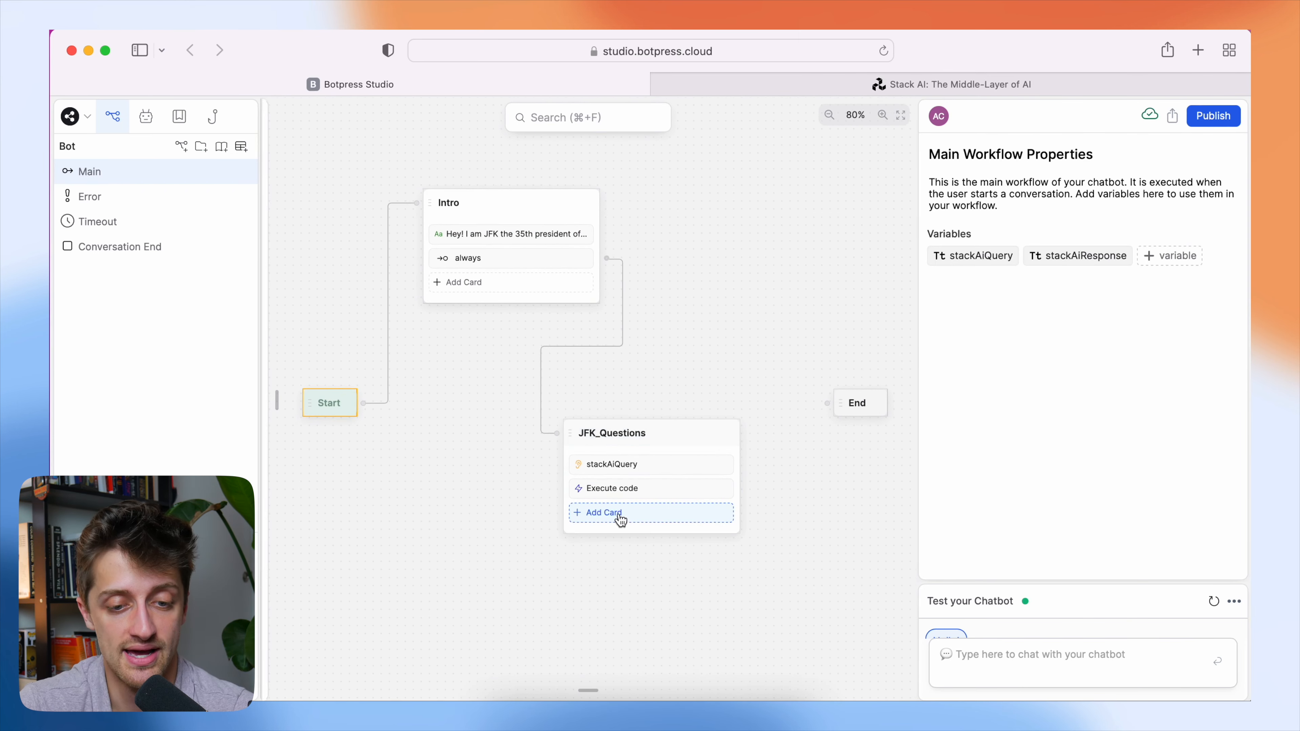
pyautogui.click(620, 520)
pyautogui.moveTo(307, 192); pyautogui.dragTo(650, 536)
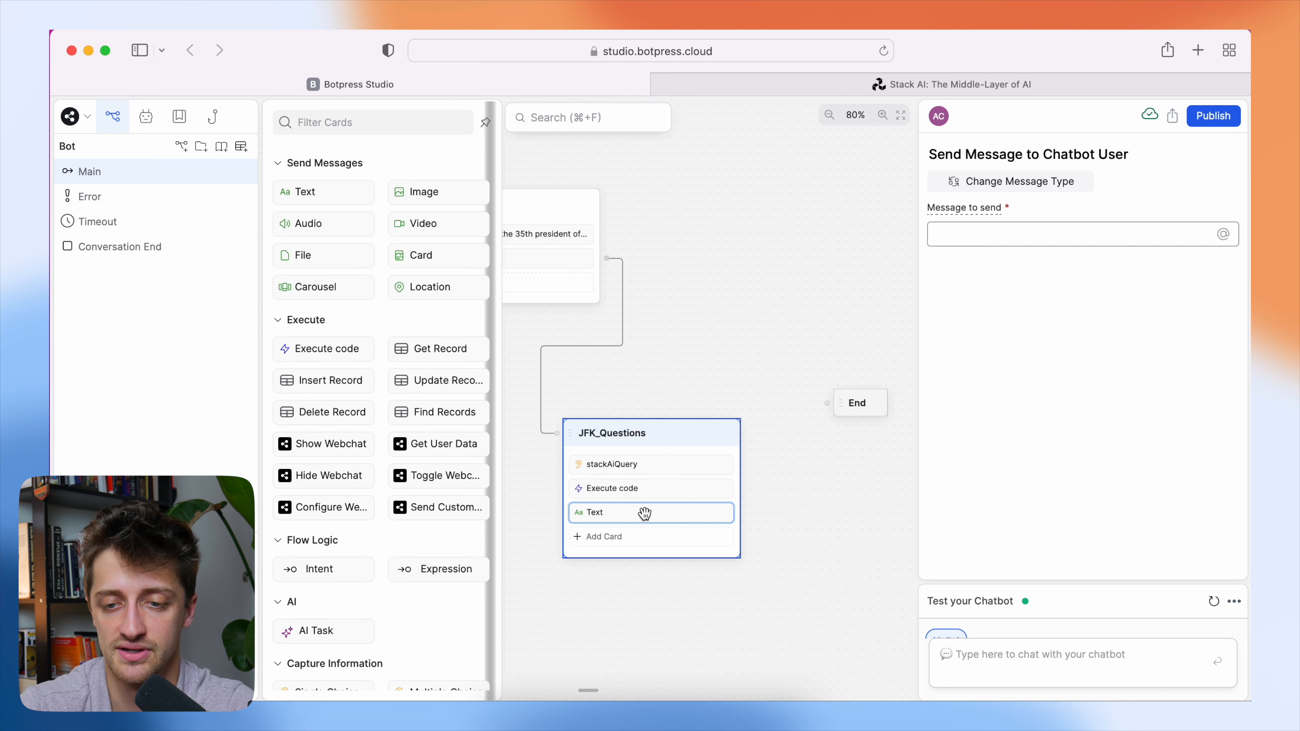
pyautogui.click(1224, 238)
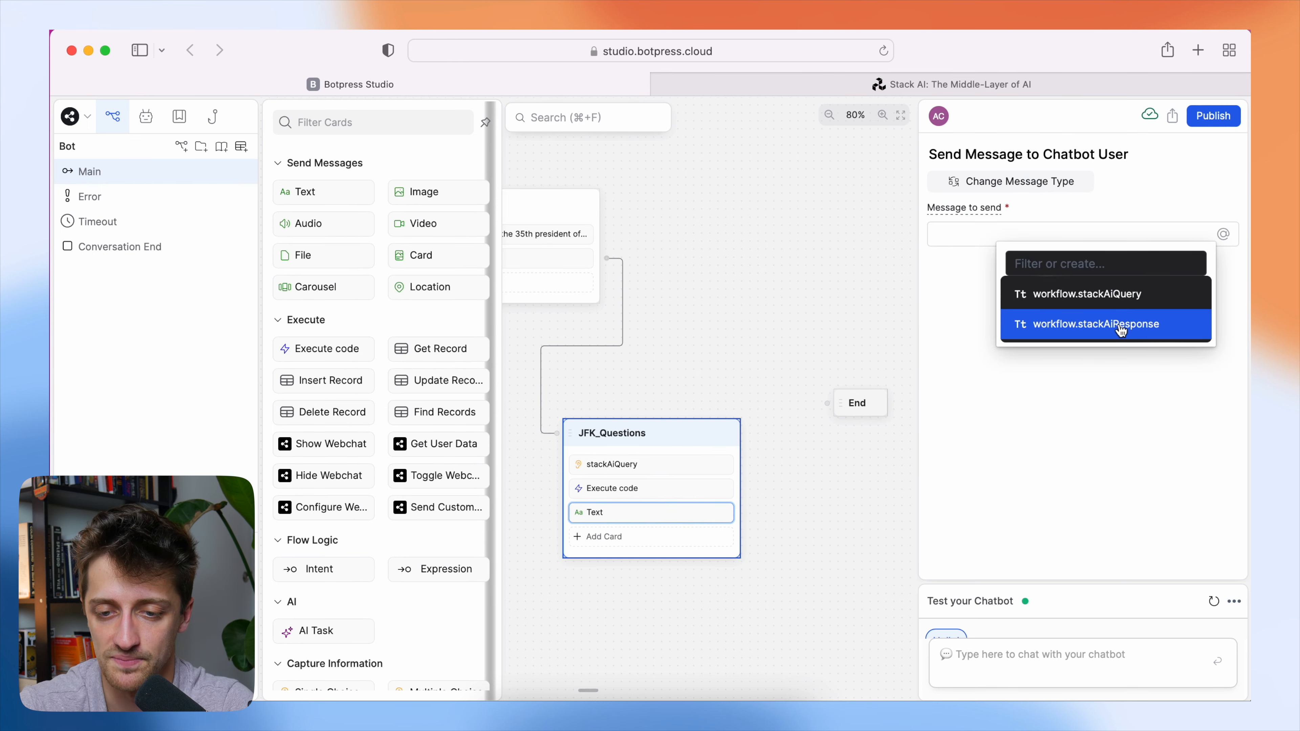
pyautogui.click(1154, 330)
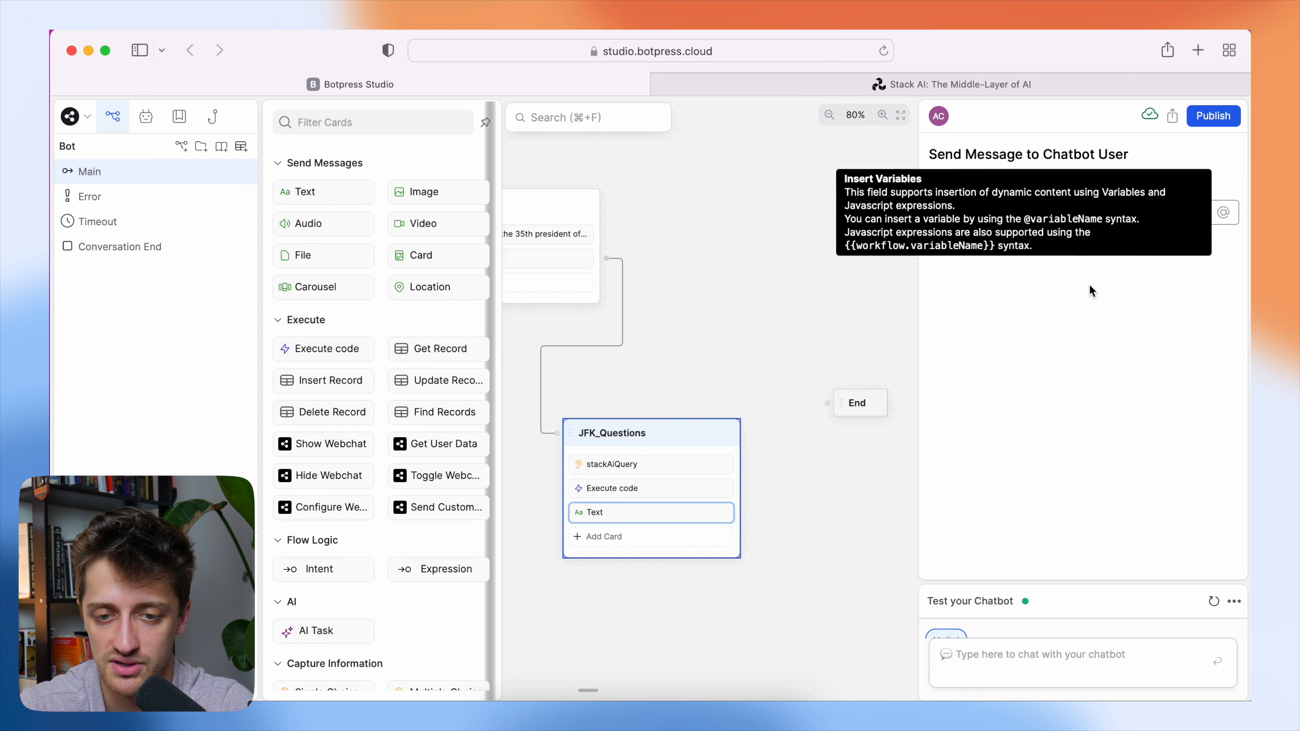
# Look at the Stack AI workflow's output, and return to the Text card's message in Botpress.
pyautogui.click(938, 83)
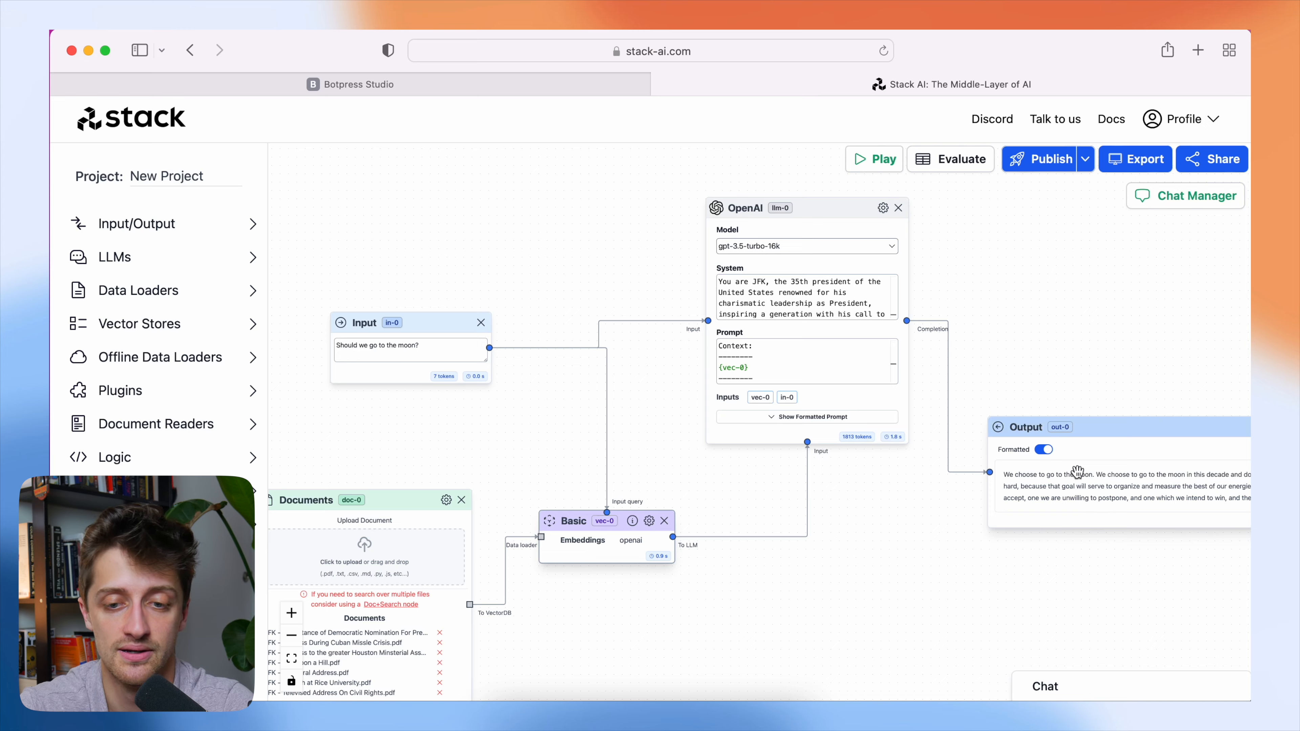
pyautogui.click(589, 86)
pyautogui.click(1080, 214)
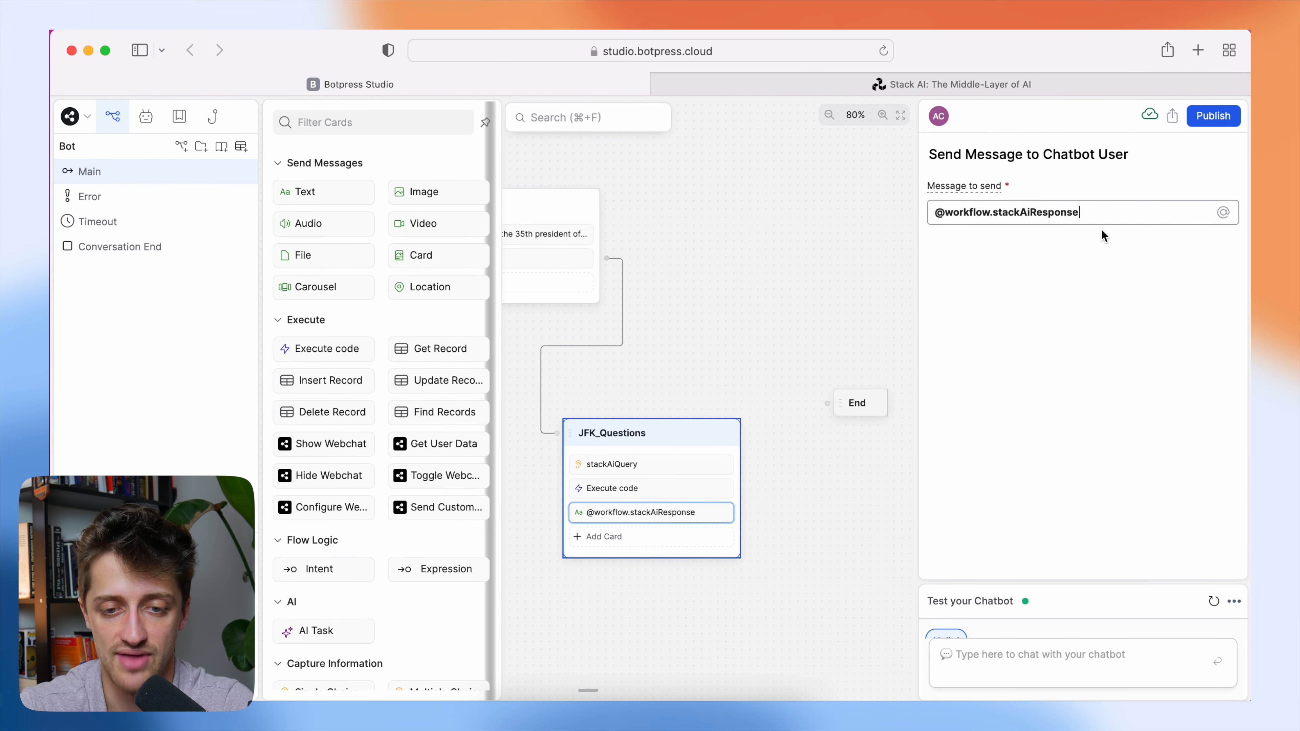
pyautogui.click(801, 264)
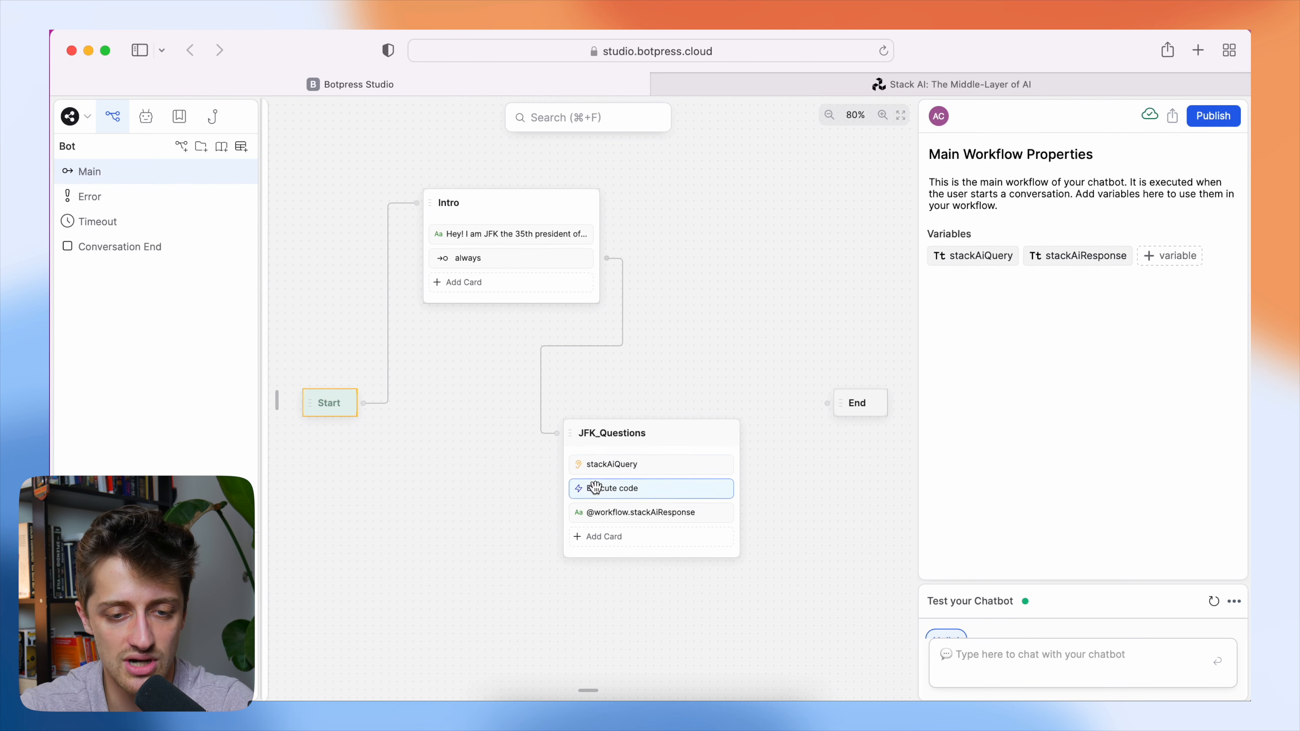
# Add a Text card between stackAiQuery and Execute code in JFK_Questions with the message "Thinking....".
pyautogui.click(648, 552)
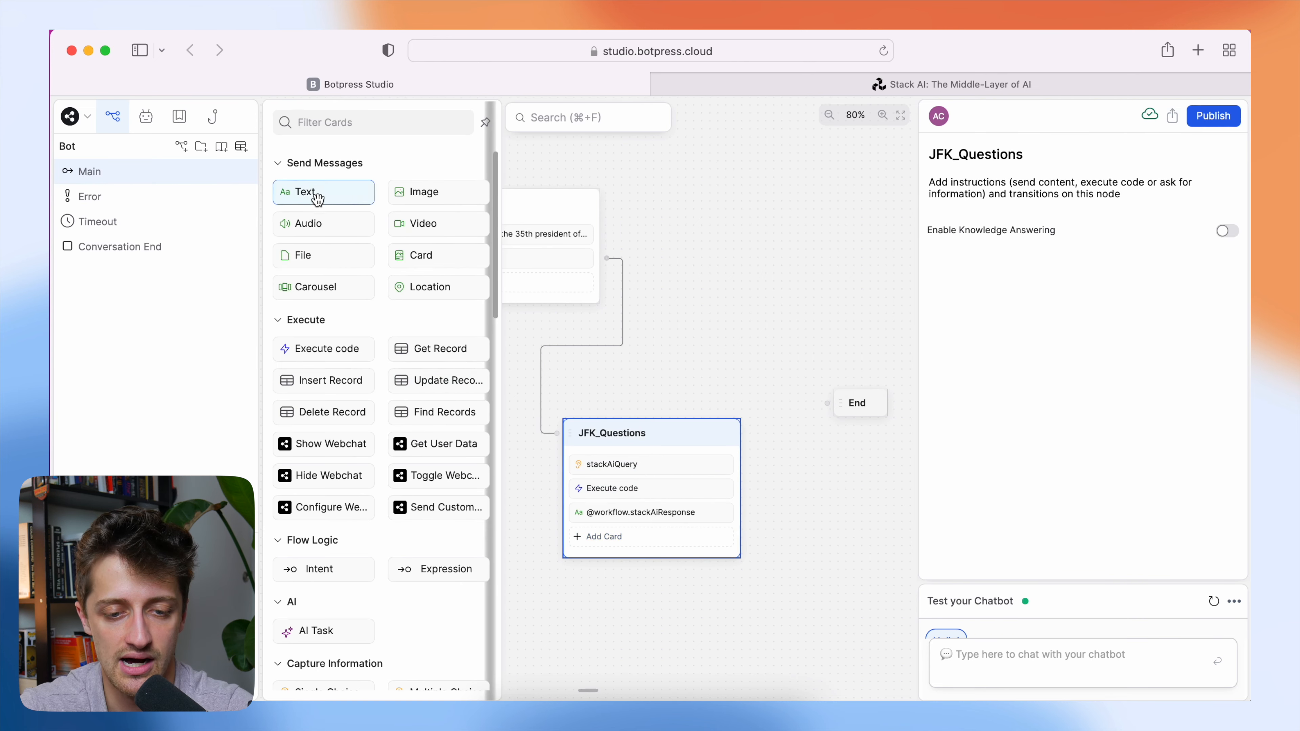
pyautogui.moveTo(307, 192); pyautogui.dragTo(606, 493)
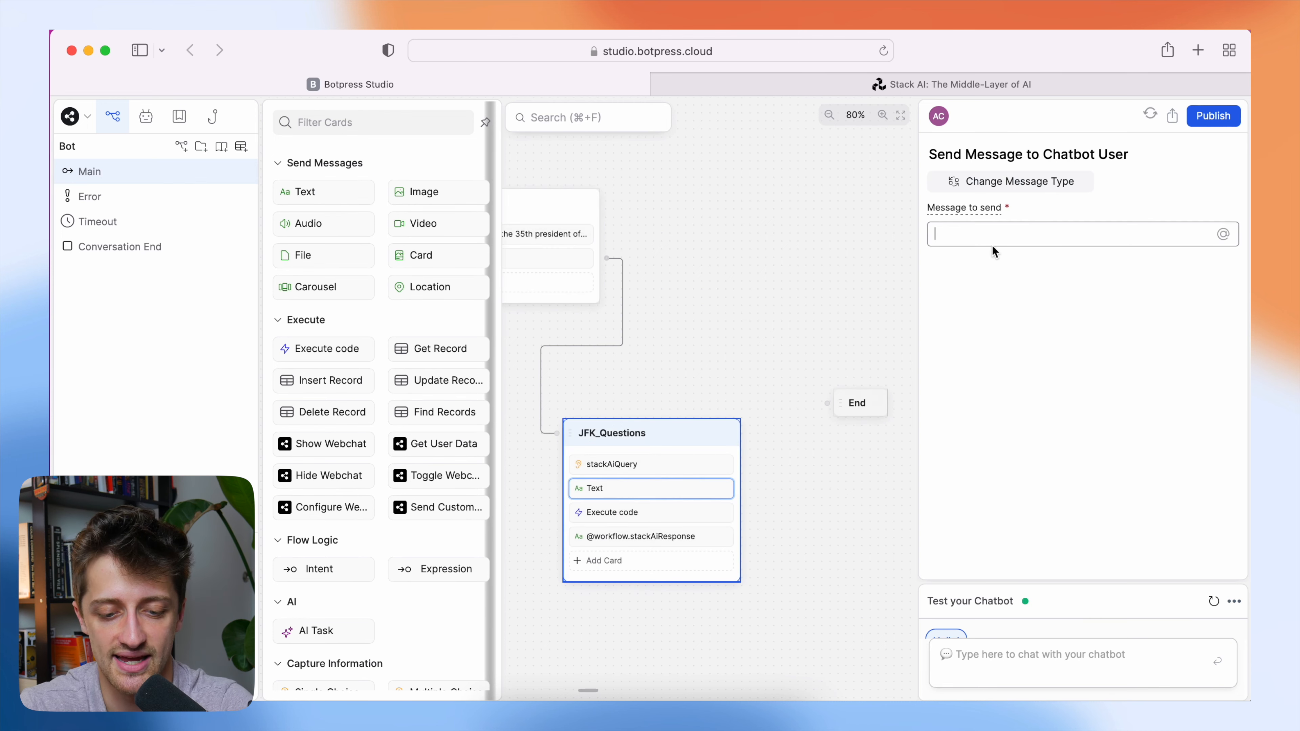
pyautogui.write('Thinking....')
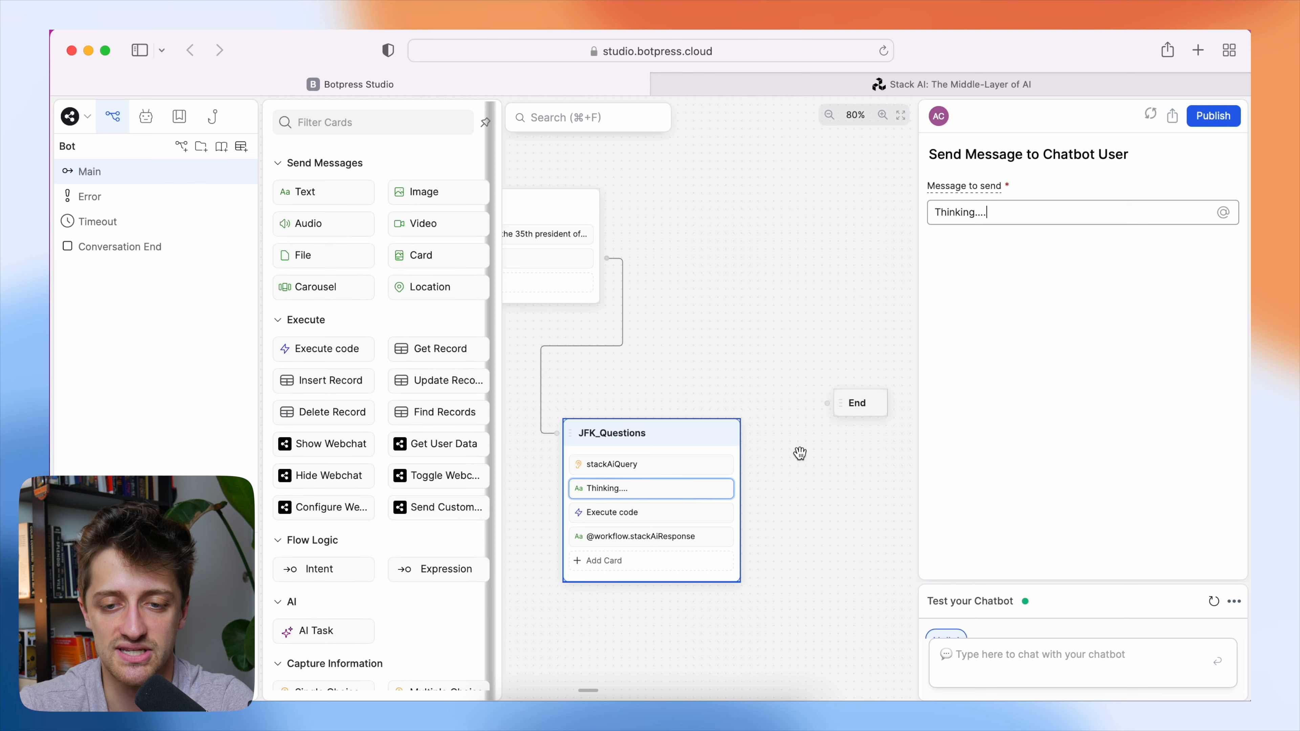
pyautogui.click(785, 514)
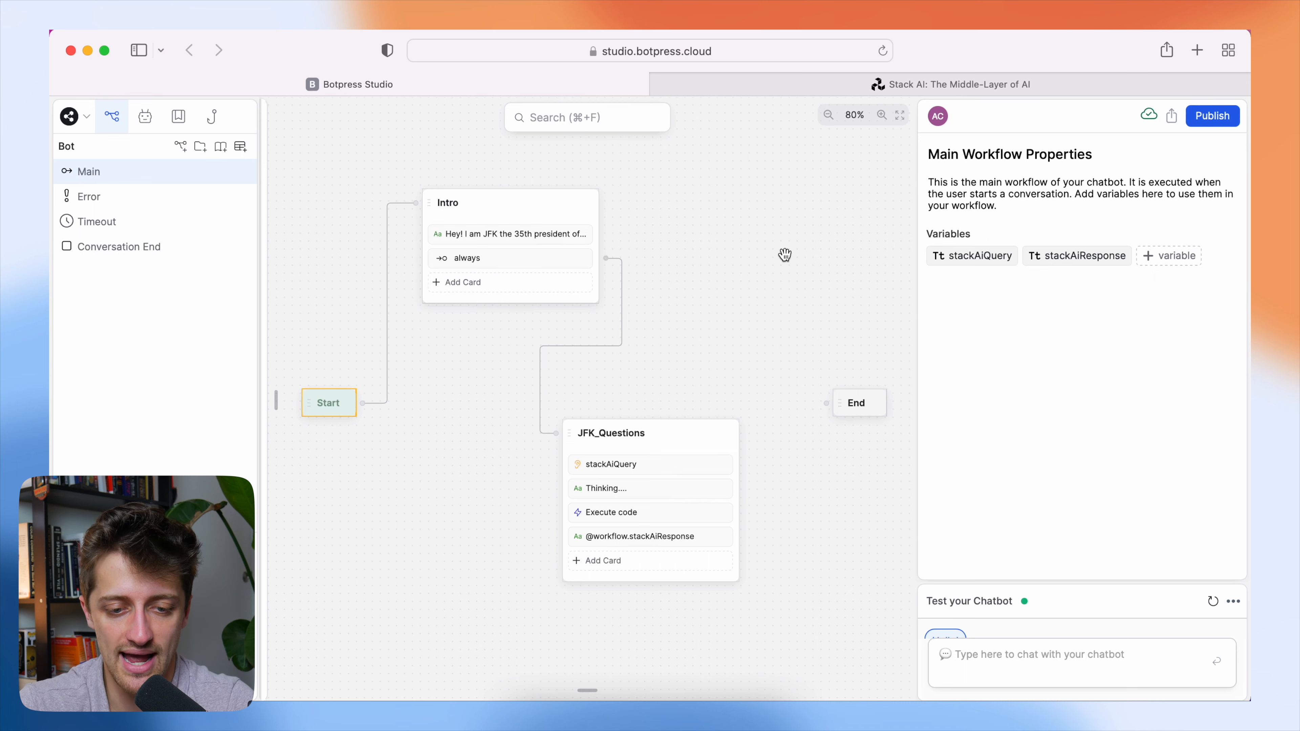
# Add an Expression transition as the last card of the JFK_Questions node.
pyautogui.click(627, 563)
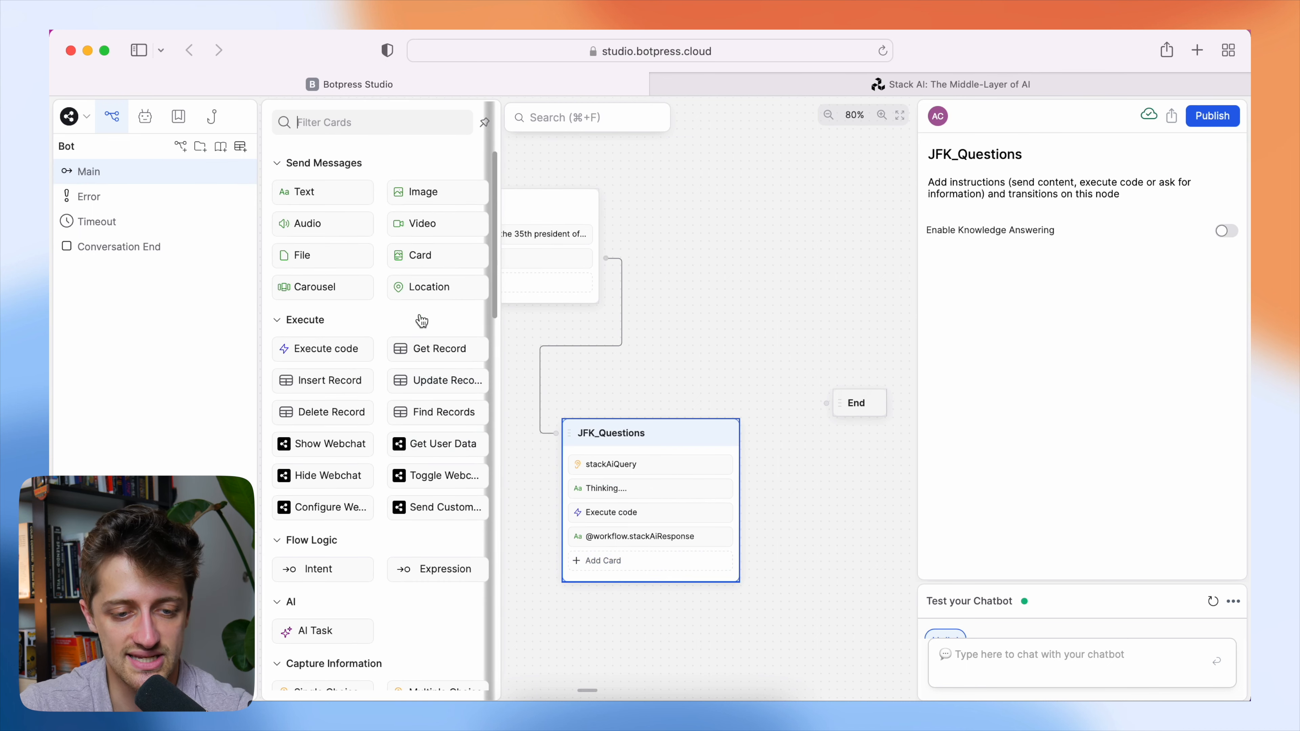
pyautogui.scroll(-5, 420, 395)
pyautogui.moveTo(421, 395); pyautogui.dragTo(643, 568)
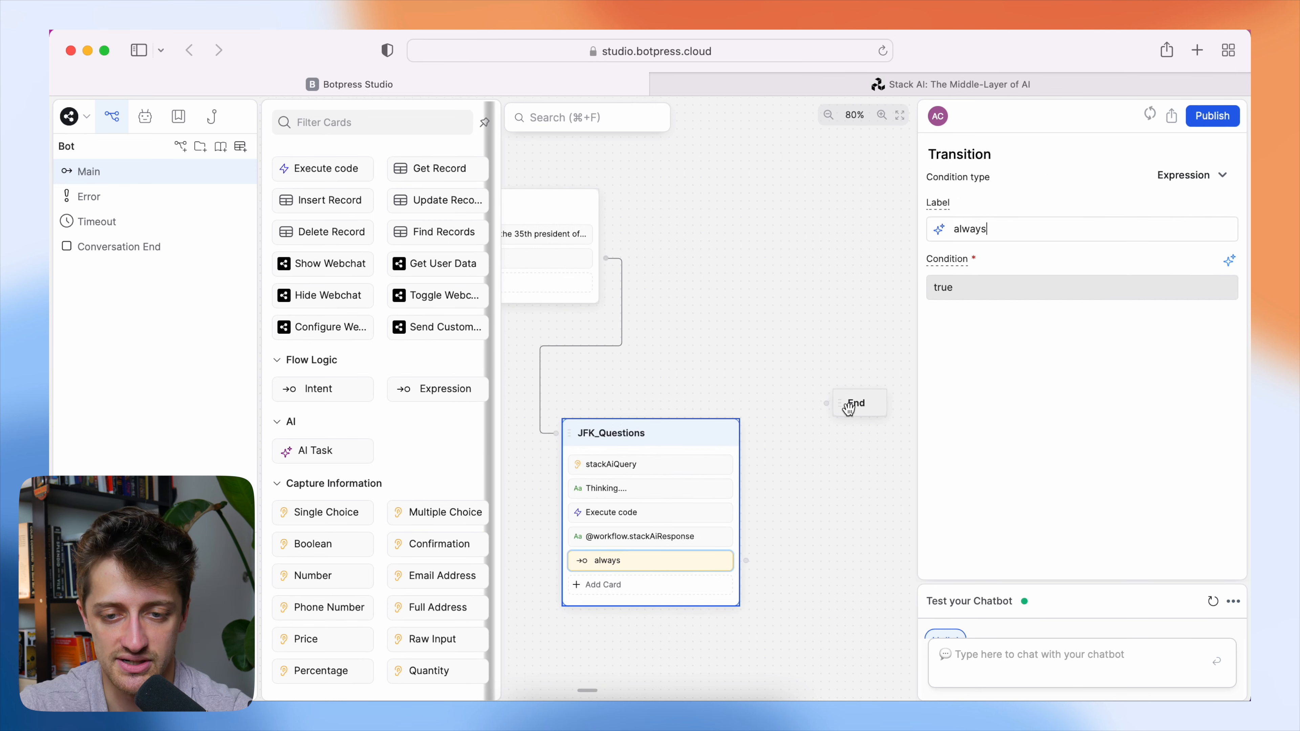
# Create a standard node in the empty area above the End node and name it Additional_Qs.
pyautogui.moveTo(862, 408); pyautogui.dragTo(901, 408)
pyautogui.rightClick(711, 292)
pyautogui.click(741, 316)
pyautogui.click(762, 311)
pyautogui.doubleClick(762, 312)
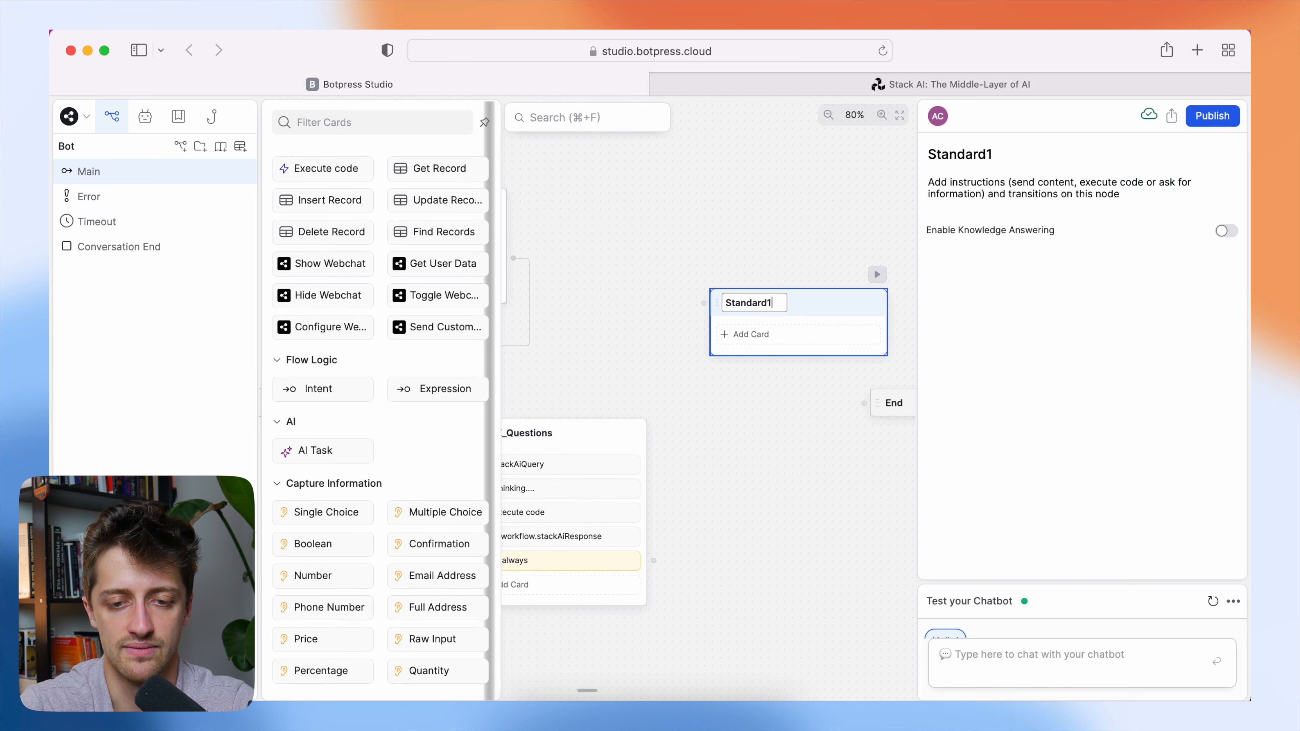
pyautogui.press('BackSpace')
pyautogui.press('BackSpace')
pyautogui.press('BackSpace')
pyautogui.press('BackSpace')
pyautogui.press('BackSpace')
pyautogui.press('BackSpace')
pyautogui.press('BackSpace')
pyautogui.press('BackSpace')
pyautogui.press('BackSpace')
pyautogui.write('Do_you_hav')
pyautogui.press('BackSpace')
pyautogui.press('BackSpace')
pyautogui.press('BackSpace')
pyautogui.press('BackSpace')
pyautogui.press('BackSpace')
pyautogui.press('BackSpace')
pyautogui.press('BackSpace')
pyautogui.press('BackSpace')
pyautogui.press('BackSpace')
pyautogui.press('BackSpace')
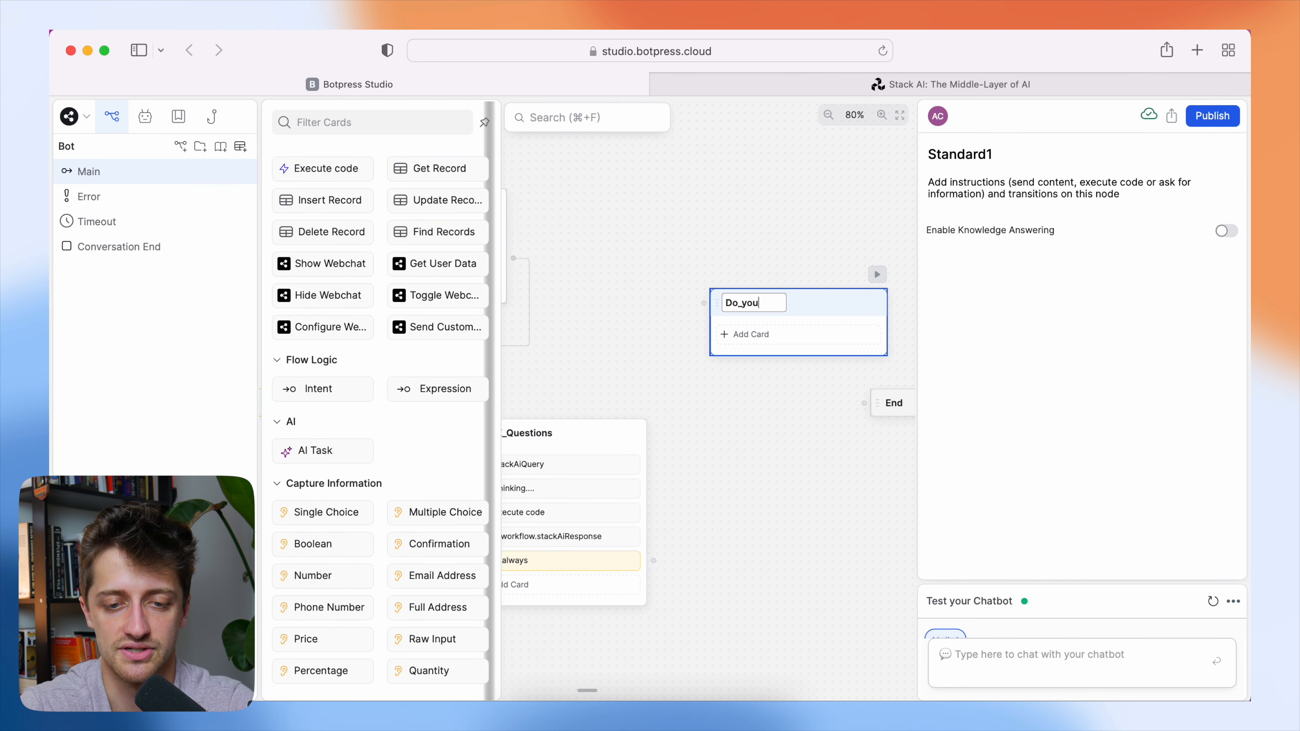
pyautogui.write('Additional_Qs')
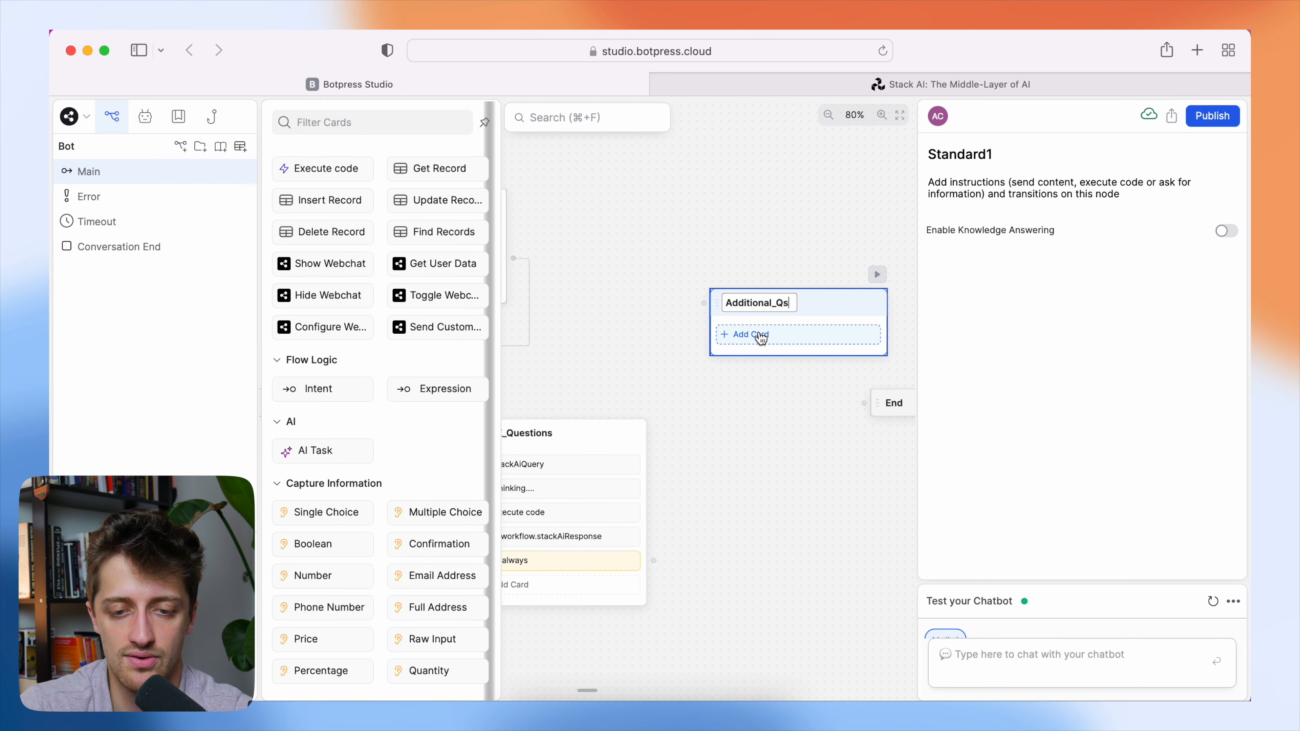
pyautogui.press('Return')
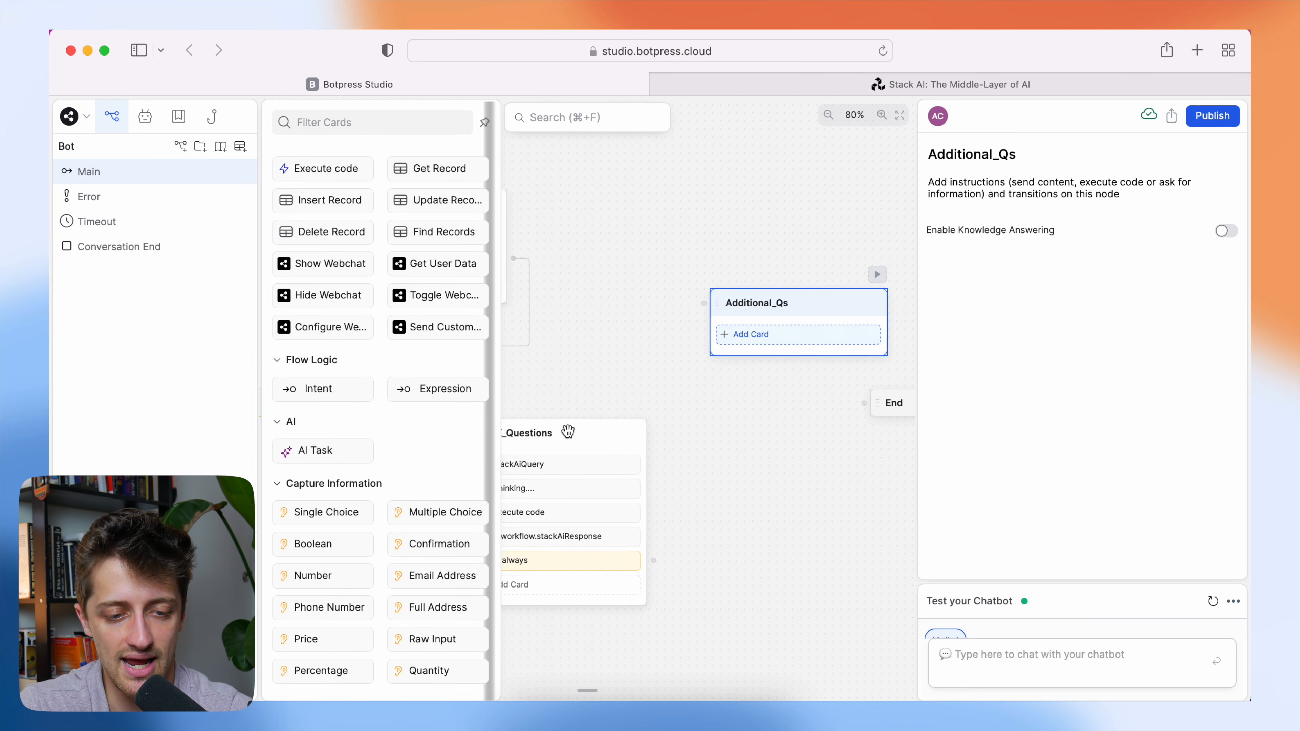
# Add a Single Choice card to Additional_Qs that asks "Do you have any more questions for me?".
pyautogui.scroll(-2, 400, 488)
pyautogui.moveTo(342, 465); pyautogui.dragTo(762, 332)
pyautogui.tripleClick(1020, 300)
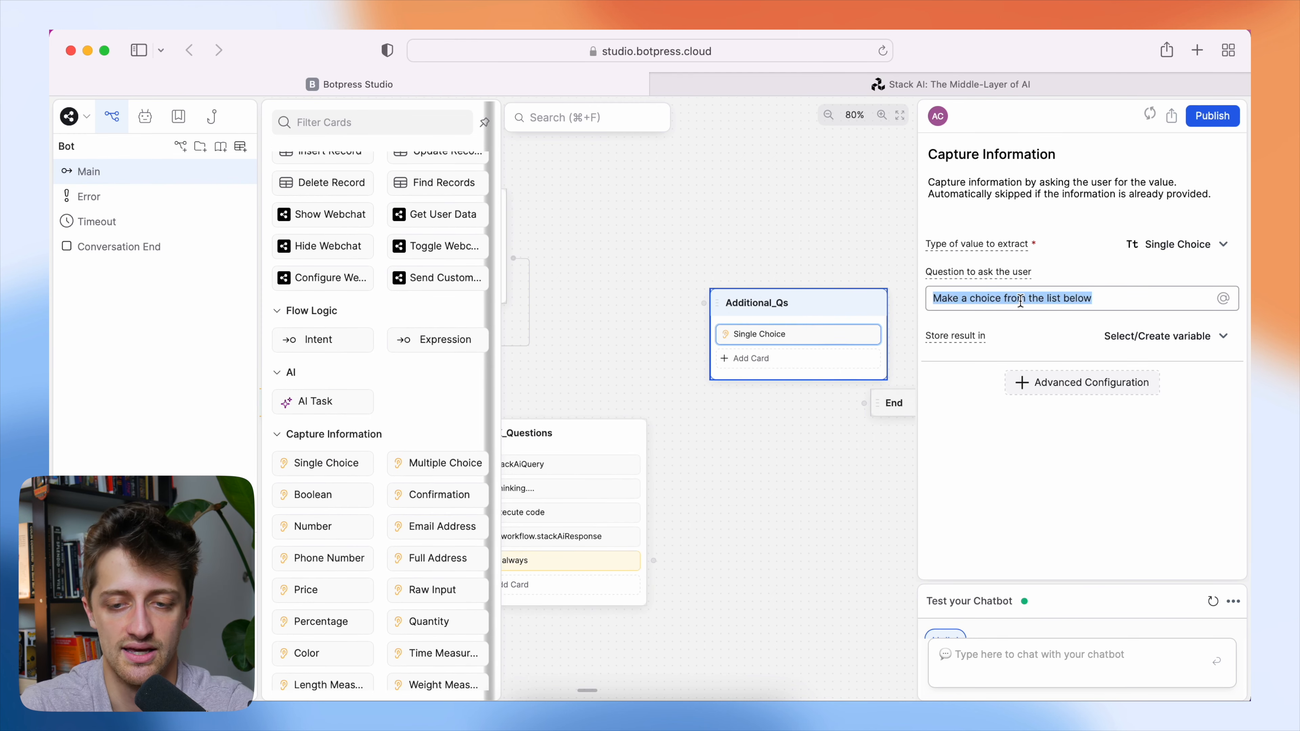
pyautogui.write('Do you have any more questions for me?')
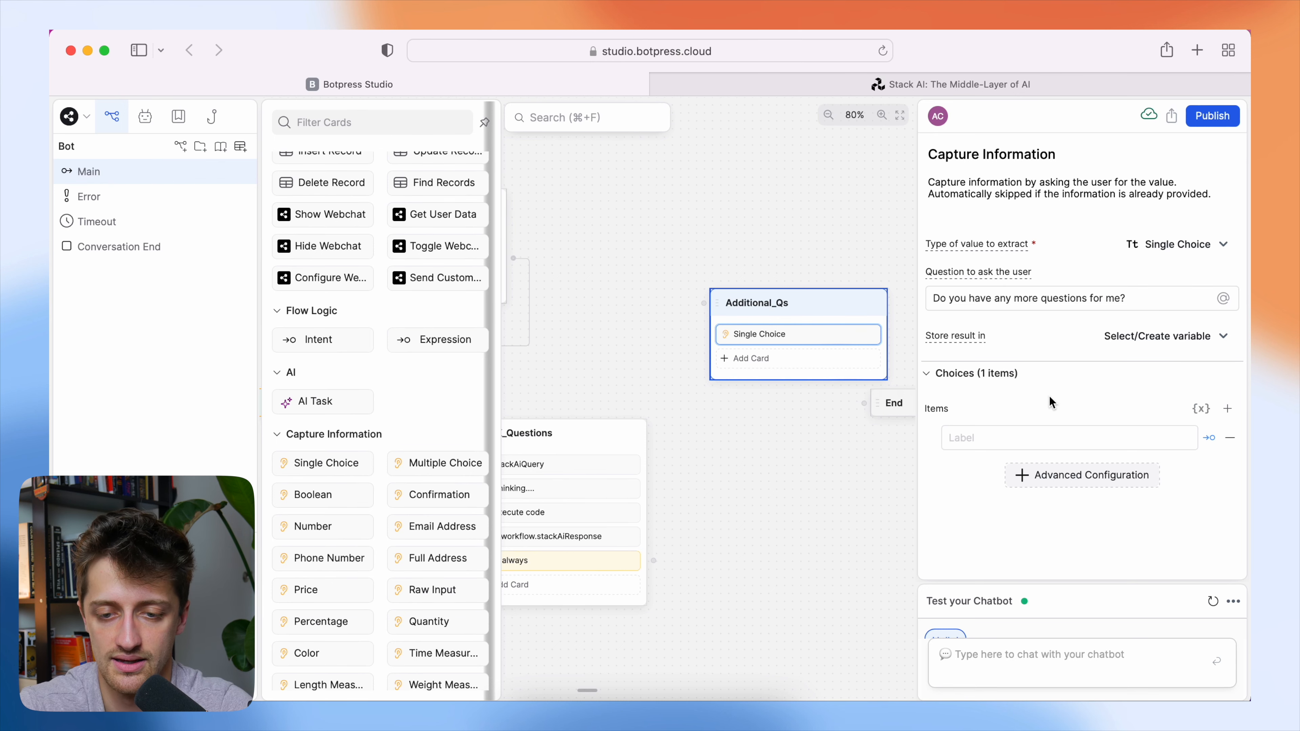
pyautogui.write('Yes')
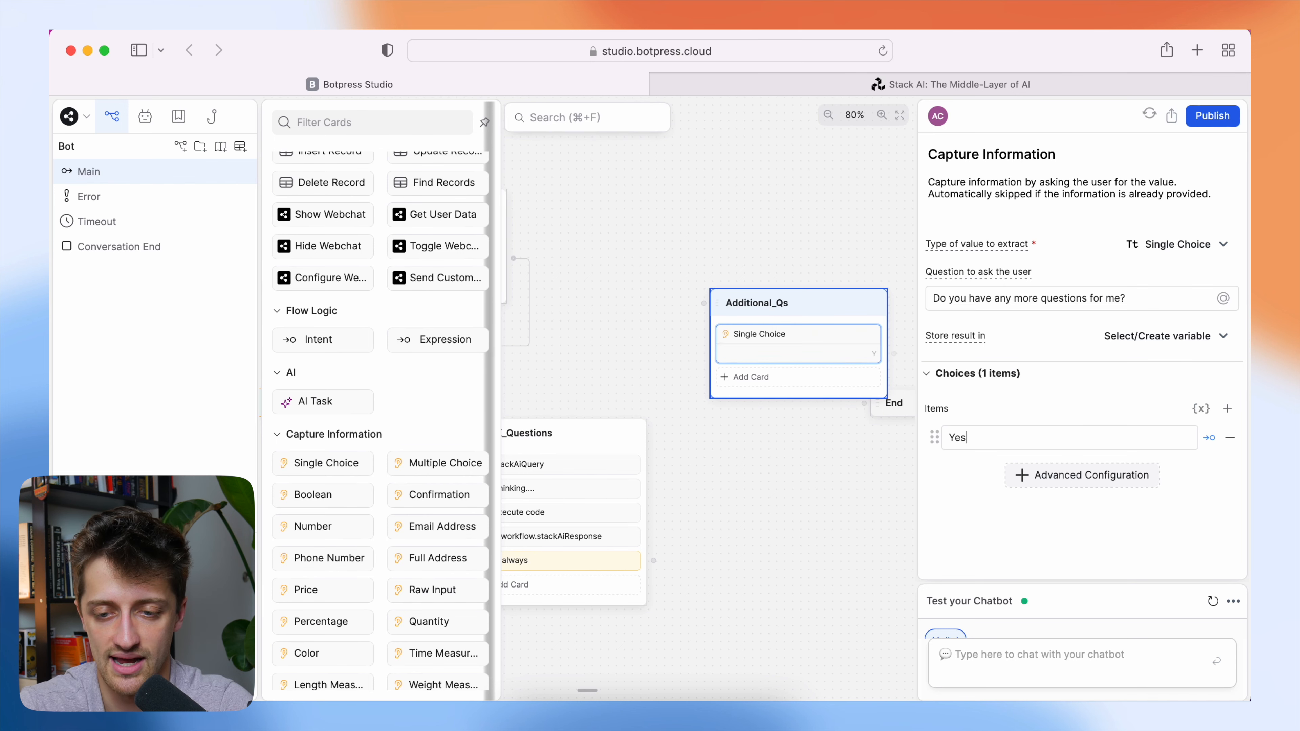
# Give the Single Choice card the two choices Yes and No.
pyautogui.click(1227, 408)
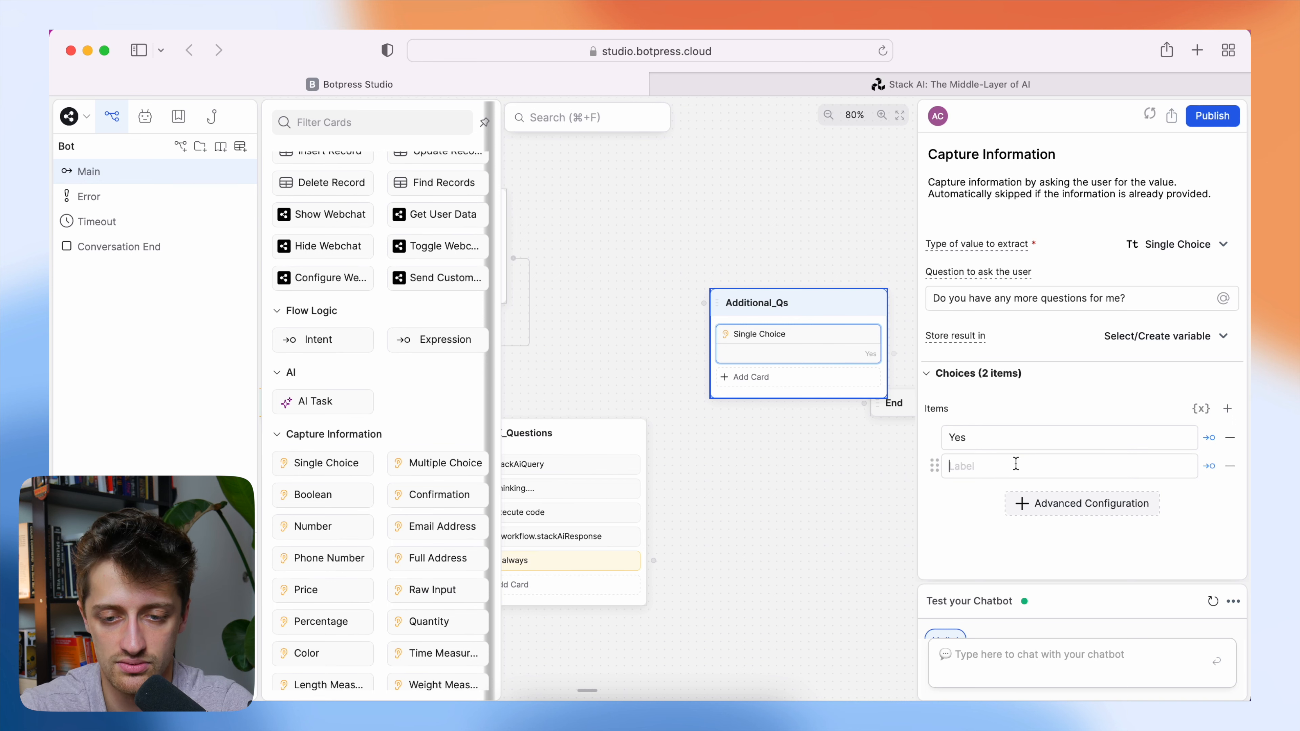
pyautogui.write('No')
pyautogui.click(1059, 388)
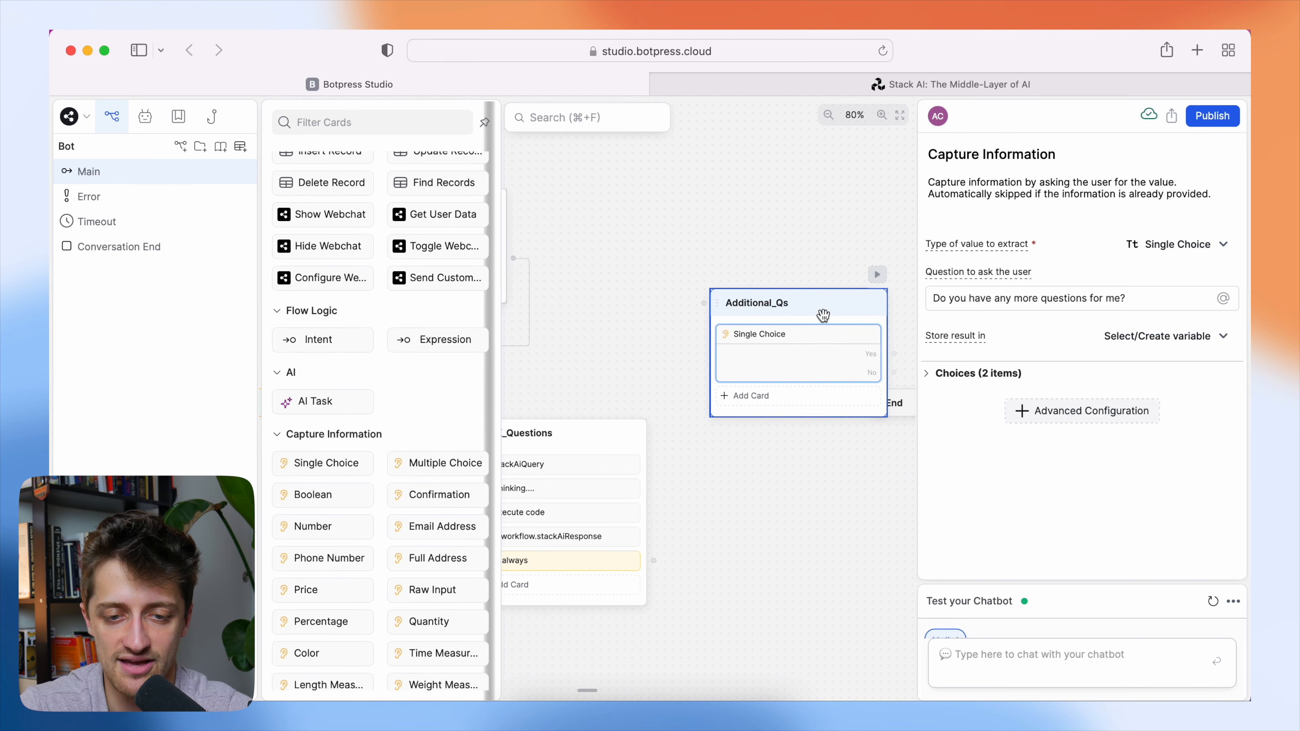
# Connect the Yes choice of Additional_Qs to JFK_Questions and the No choice to the End node.
pyautogui.moveTo(821, 311); pyautogui.dragTo(781, 271)
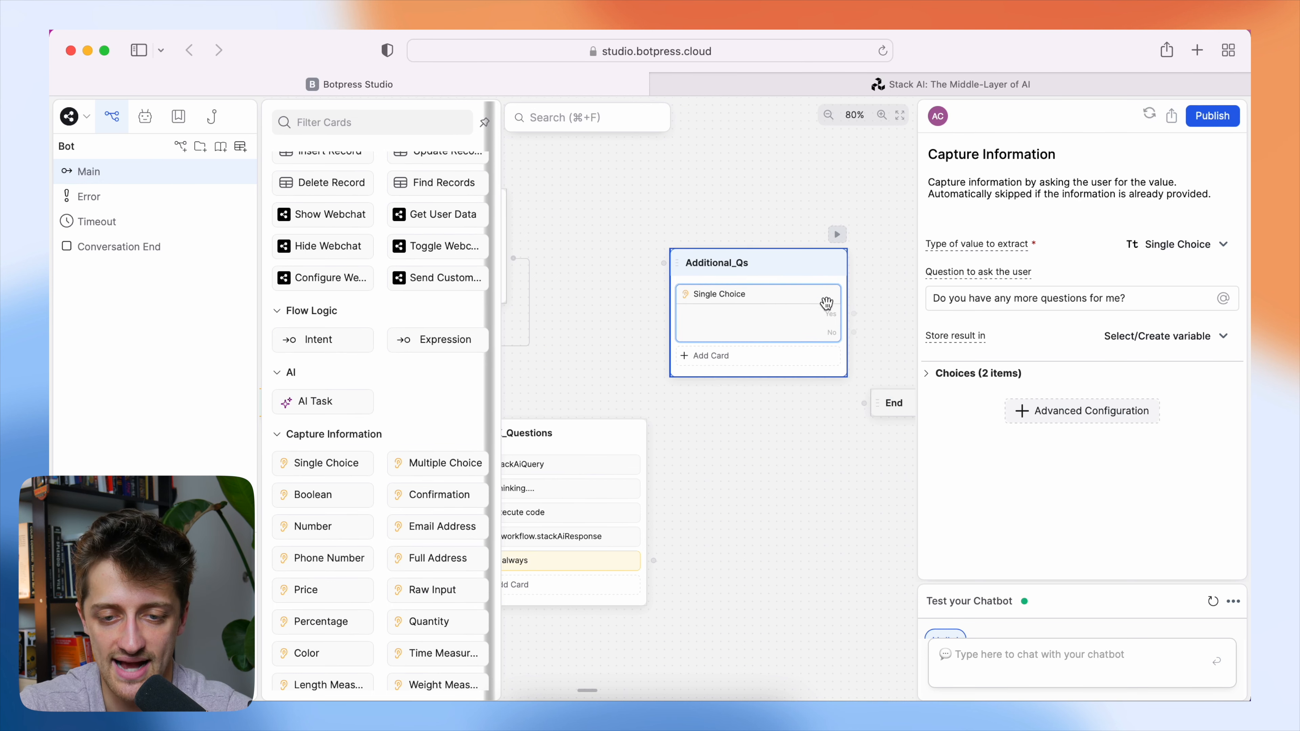
pyautogui.moveTo(854, 314); pyautogui.dragTo(688, 486)
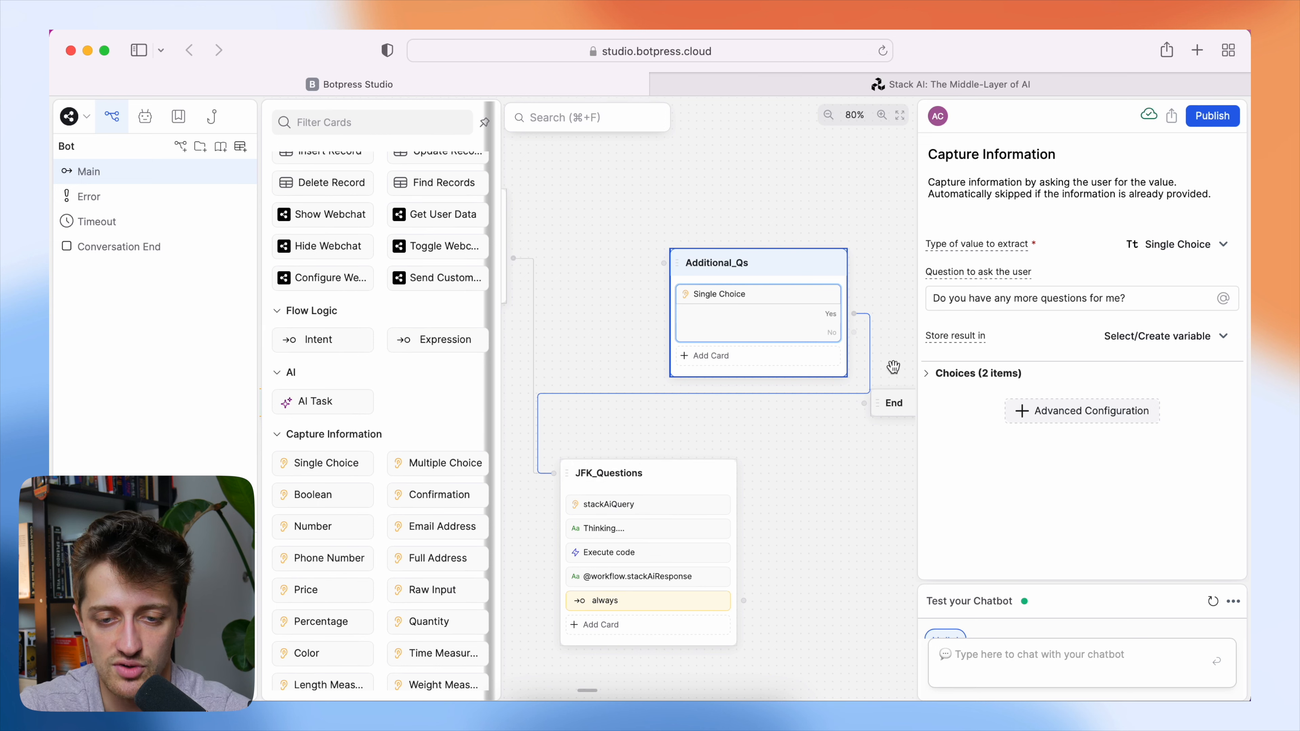
pyautogui.moveTo(885, 399); pyautogui.dragTo(878, 458)
pyautogui.moveTo(848, 334); pyautogui.dragTo(855, 463)
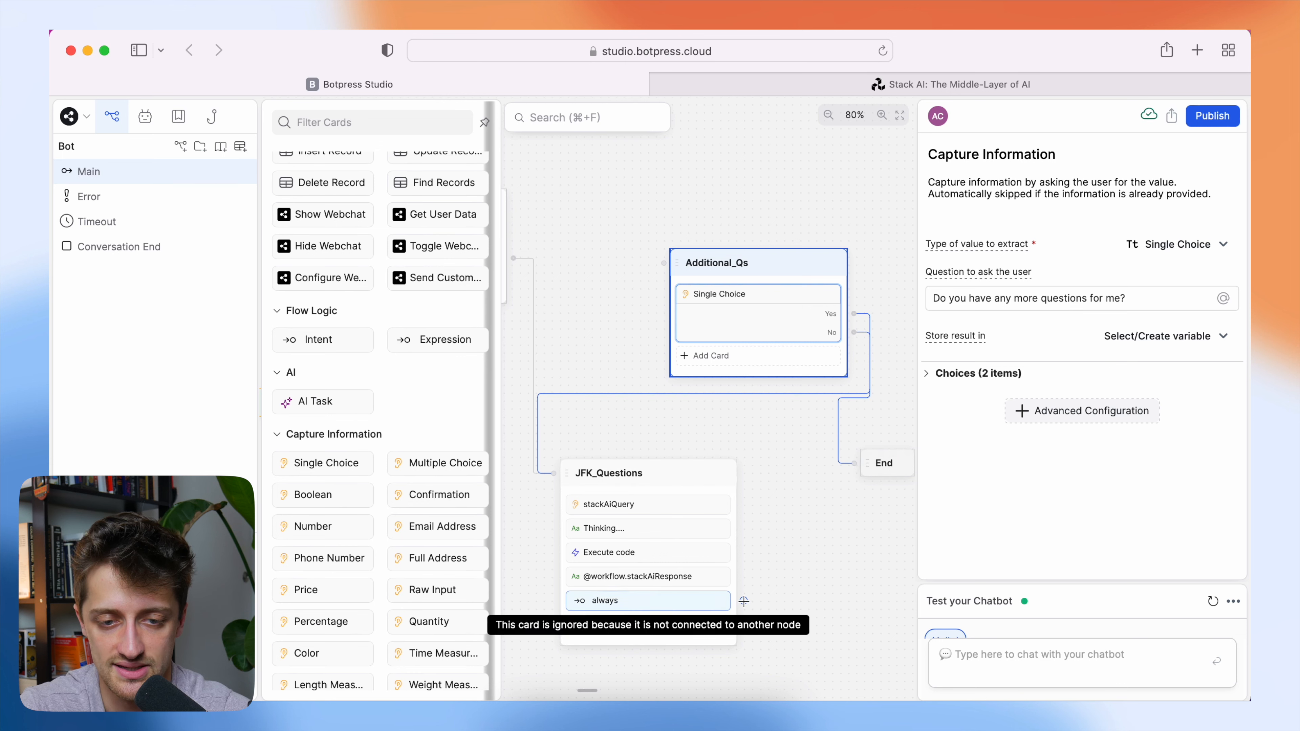
# Connect the always transition of JFK_Questions to the Additional_Qs node.
pyautogui.moveTo(743, 600); pyautogui.dragTo(659, 278)
pyautogui.moveTo(659, 279); pyautogui.dragTo(664, 262)
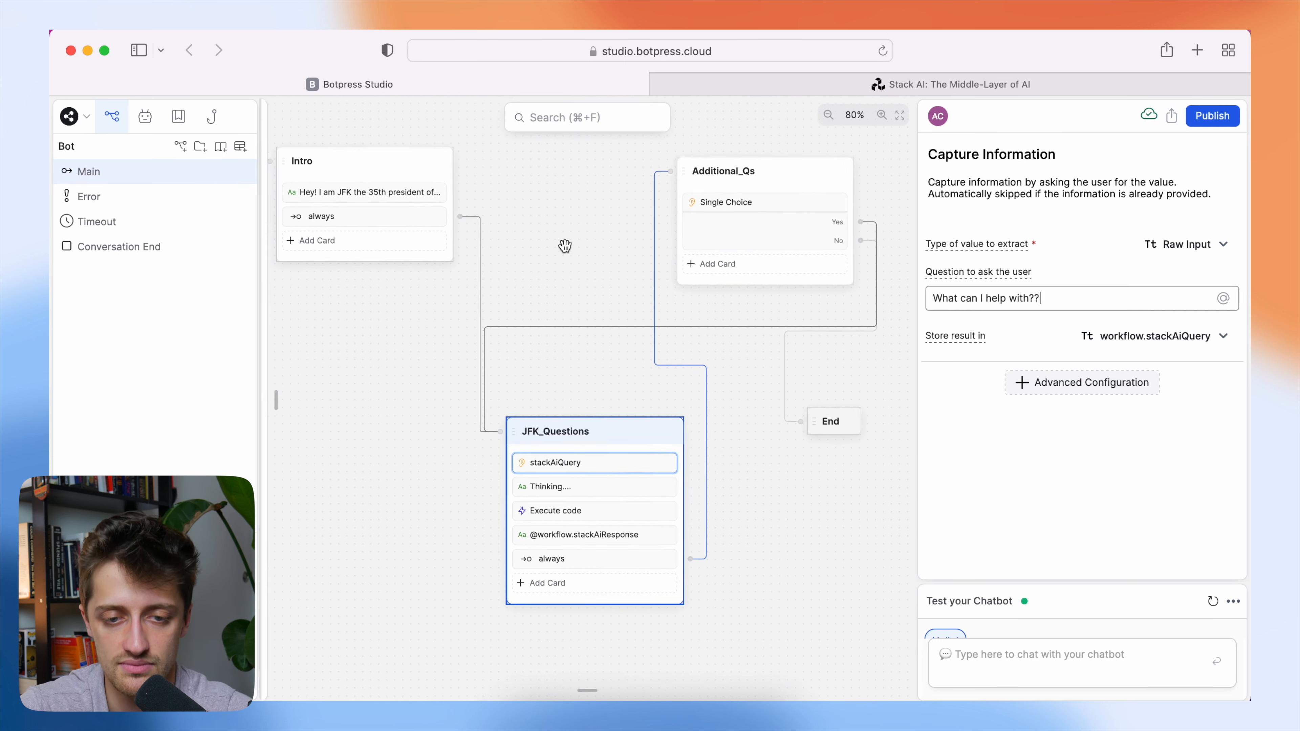
pyautogui.moveTo(564, 246); pyautogui.dragTo(713, 291)
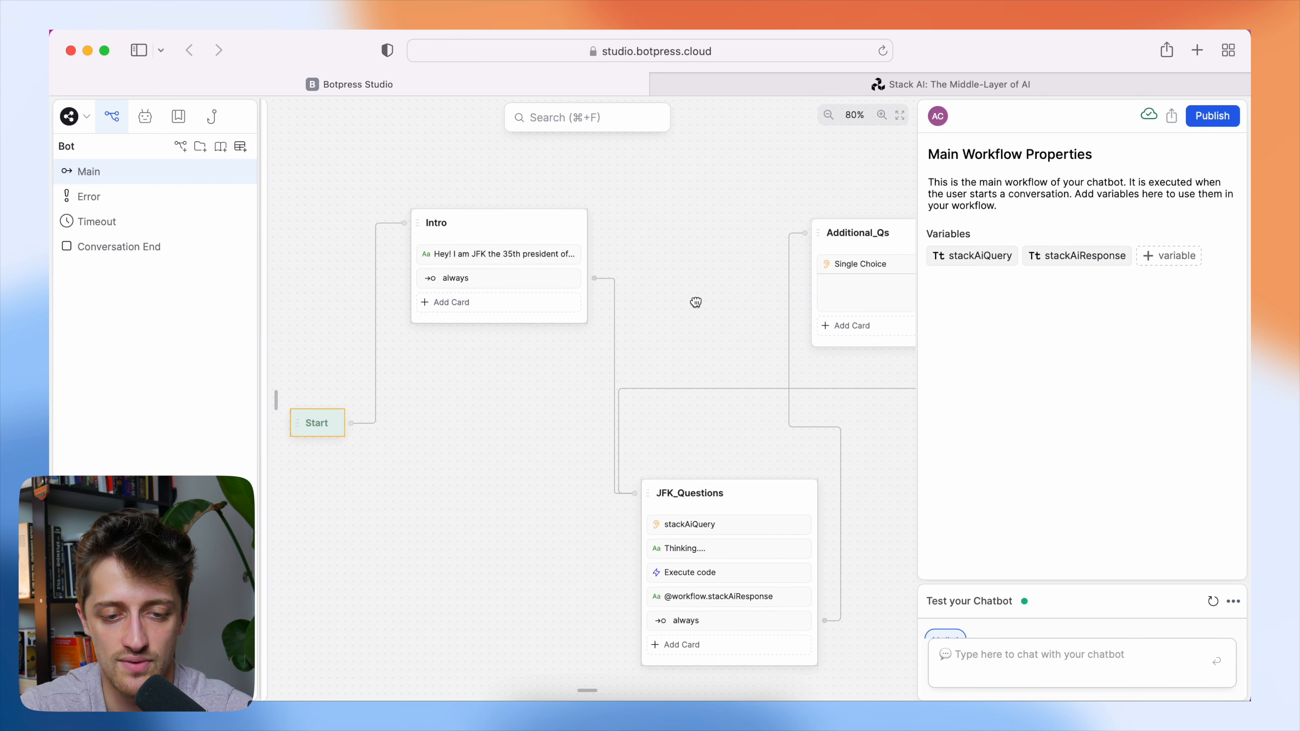
pyautogui.scroll(-3, 690, 296)
pyautogui.hscroll(5, 690, 297)
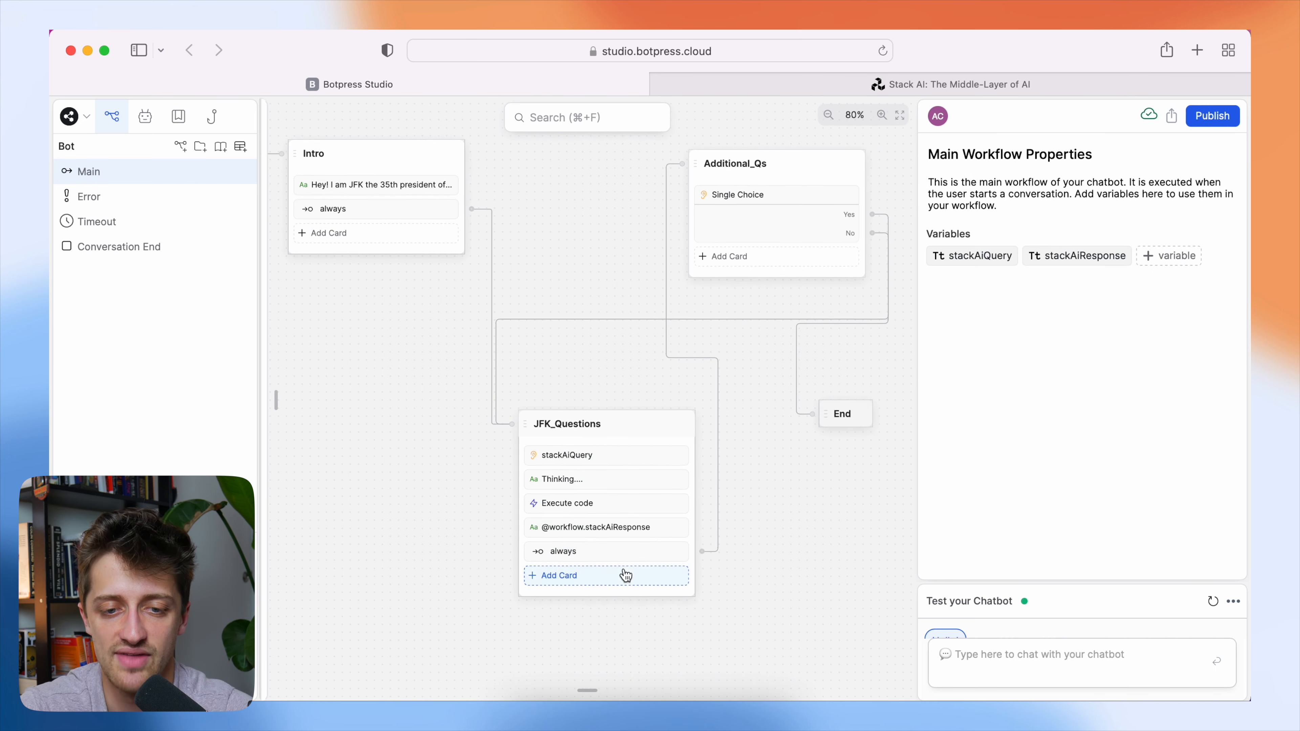
pyautogui.moveTo(732, 378); pyautogui.dragTo(630, 426)
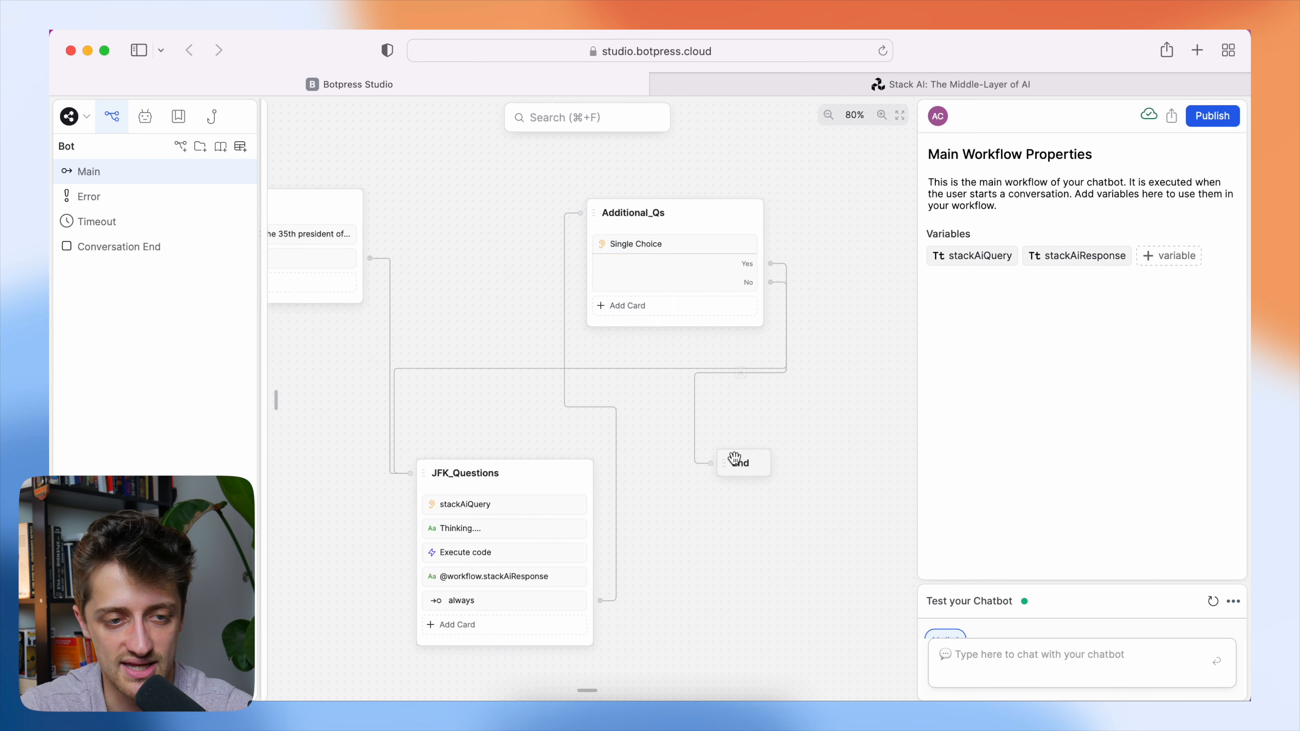
# Move the End and Additional_Qs nodes farther away from JFK_Questions to tidy the flow layout.
pyautogui.click(746, 467)
pyautogui.moveTo(745, 466); pyautogui.dragTo(795, 487)
pyautogui.moveTo(708, 218); pyautogui.dragTo(787, 219)
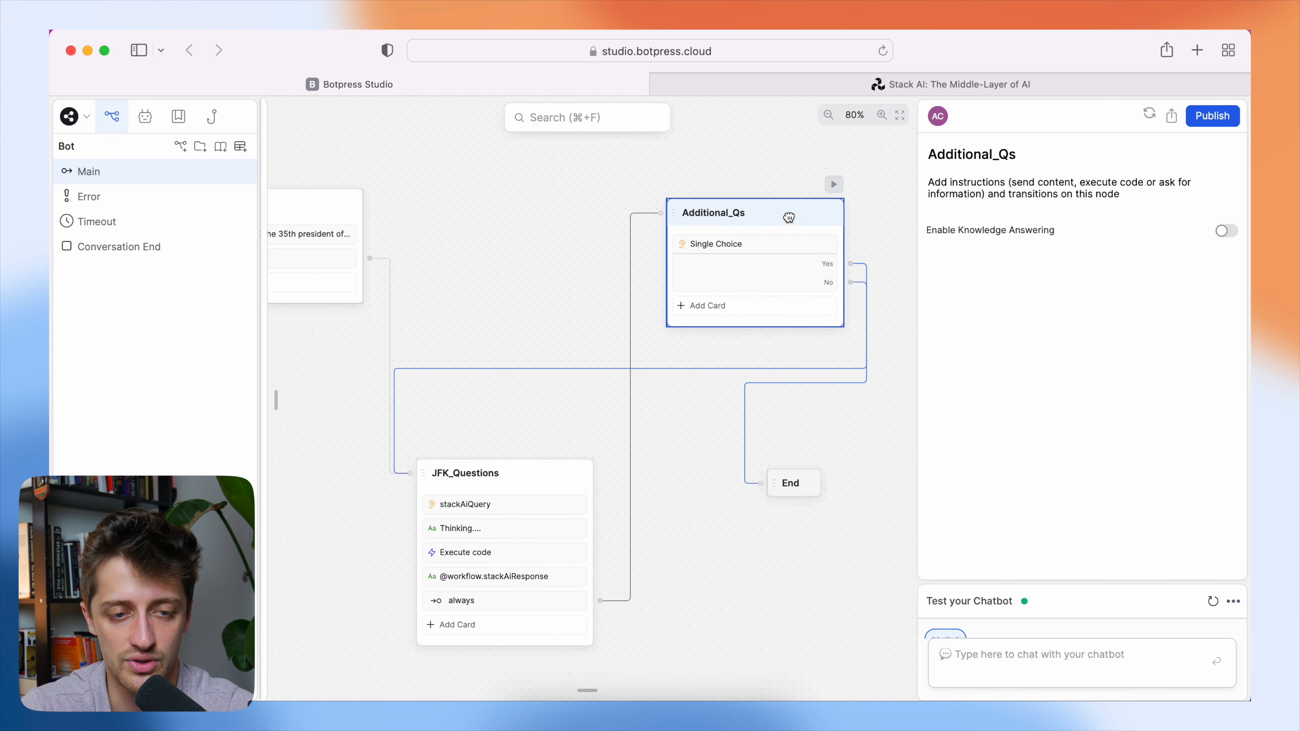
pyautogui.moveTo(587, 270); pyautogui.dragTo(654, 278)
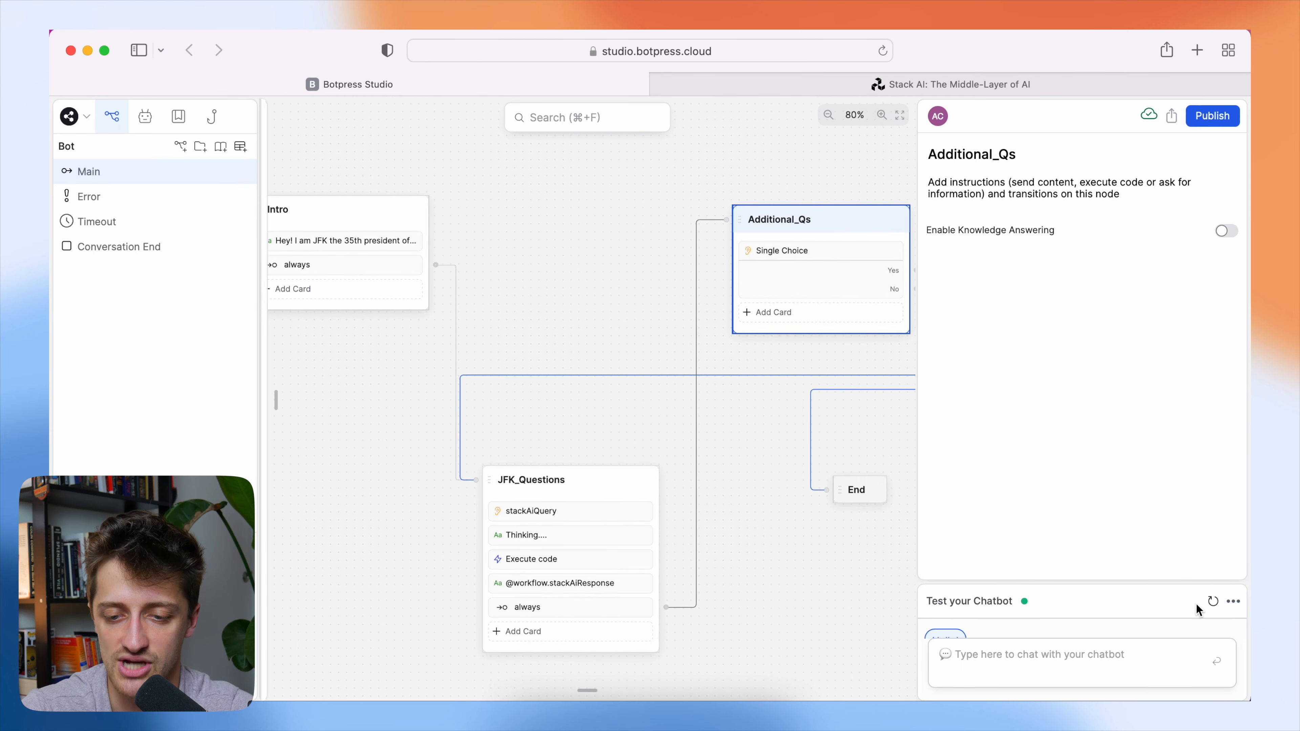
# Restart the test chat, greet the bot with "Hey!", and ask "Hey what should we do to fix our economy?".
pyautogui.click(1208, 607)
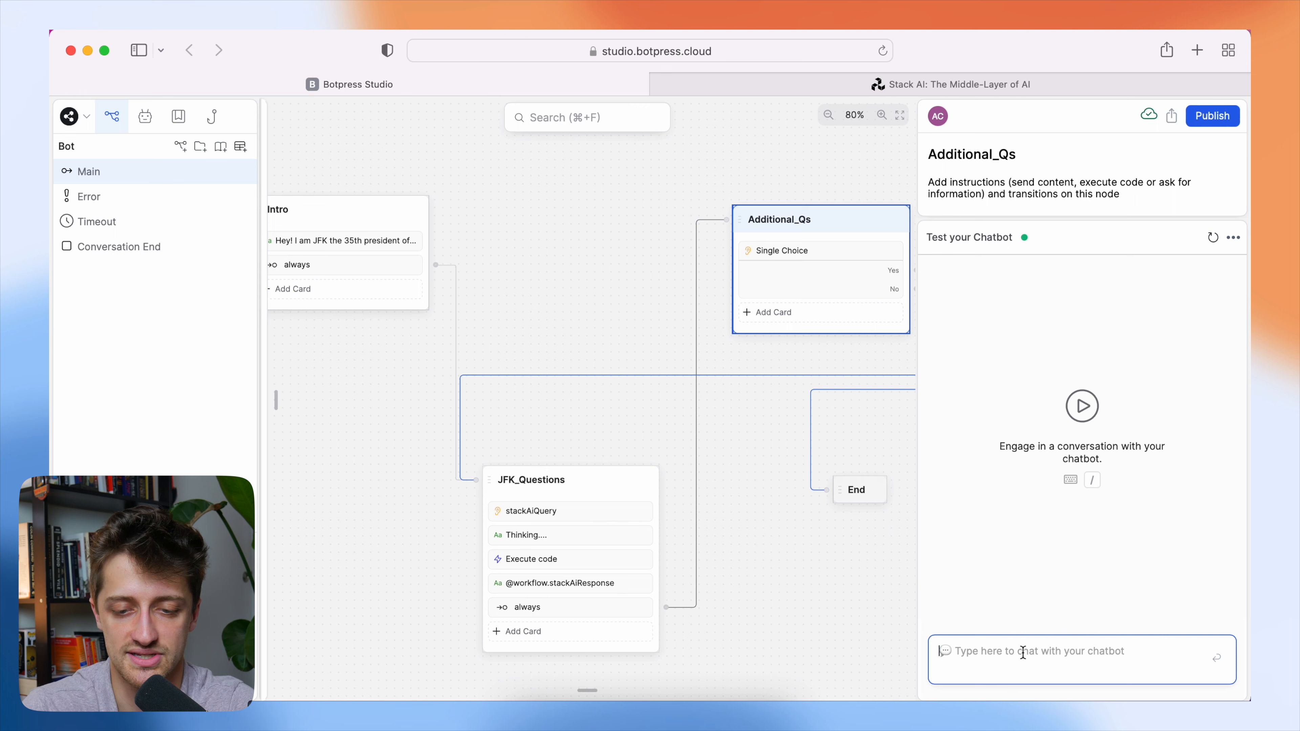
pyautogui.write('Hey!')
pyautogui.press('Return')
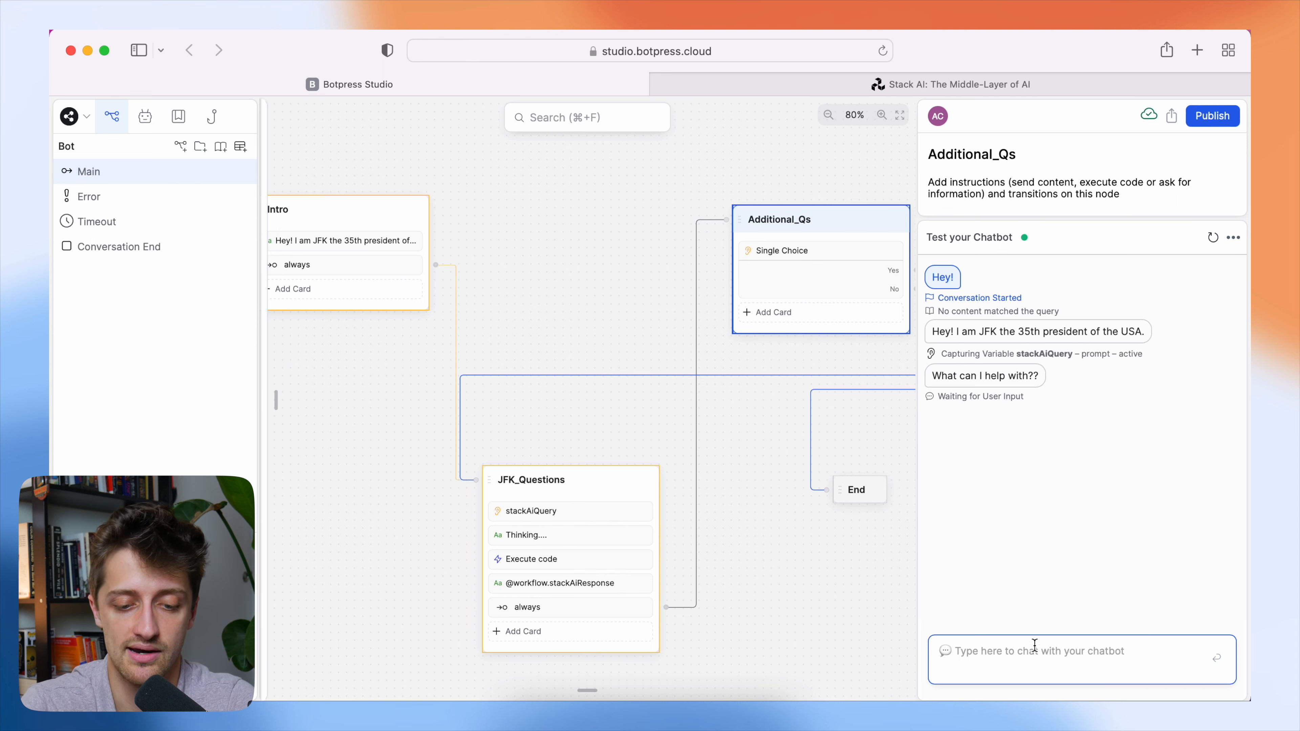
pyautogui.write('Hey what should we do to fix our economy?')
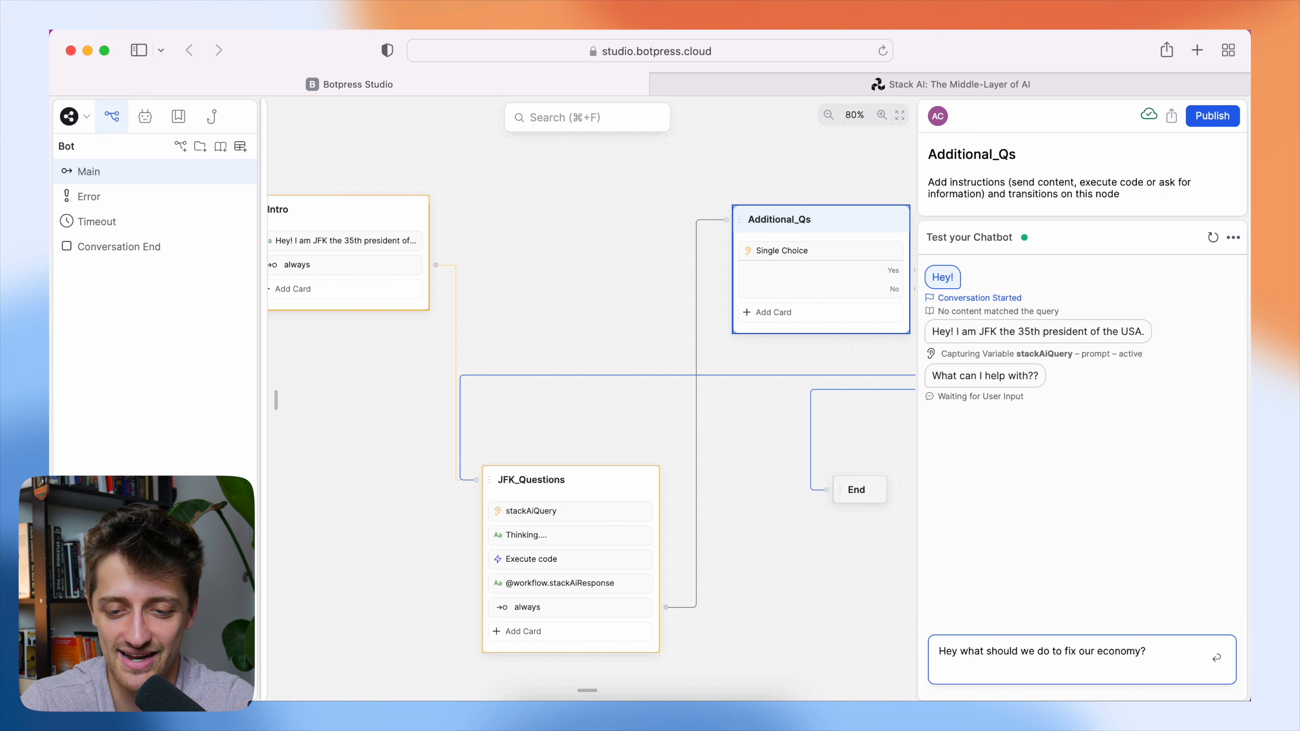
pyautogui.press('Return')
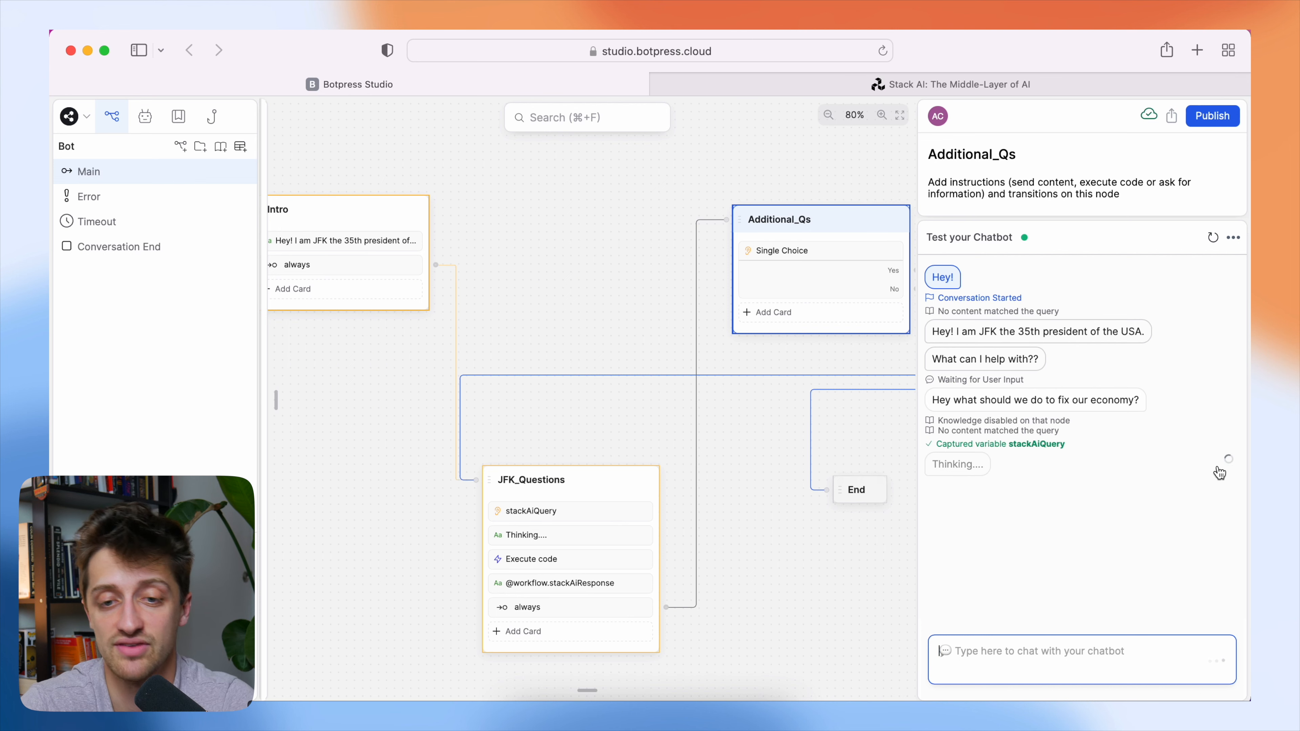
pyautogui.click(1078, 92)
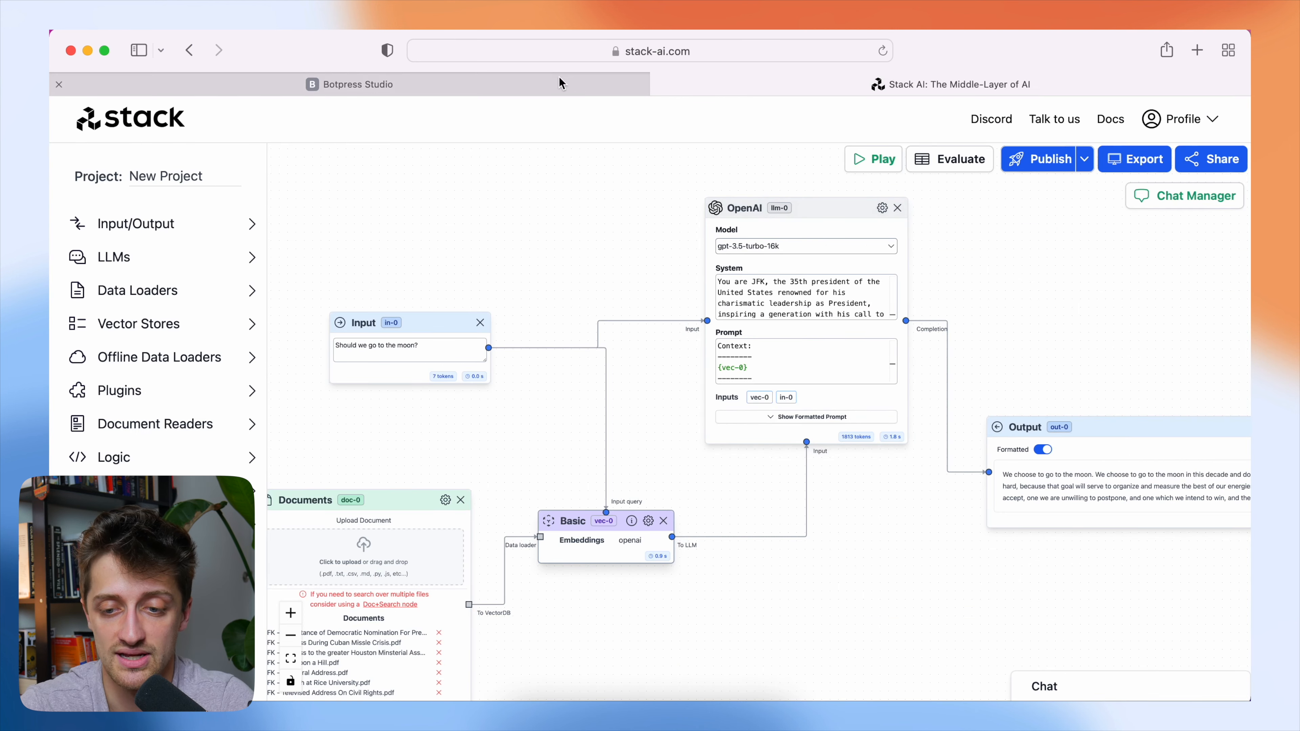
pyautogui.click(572, 83)
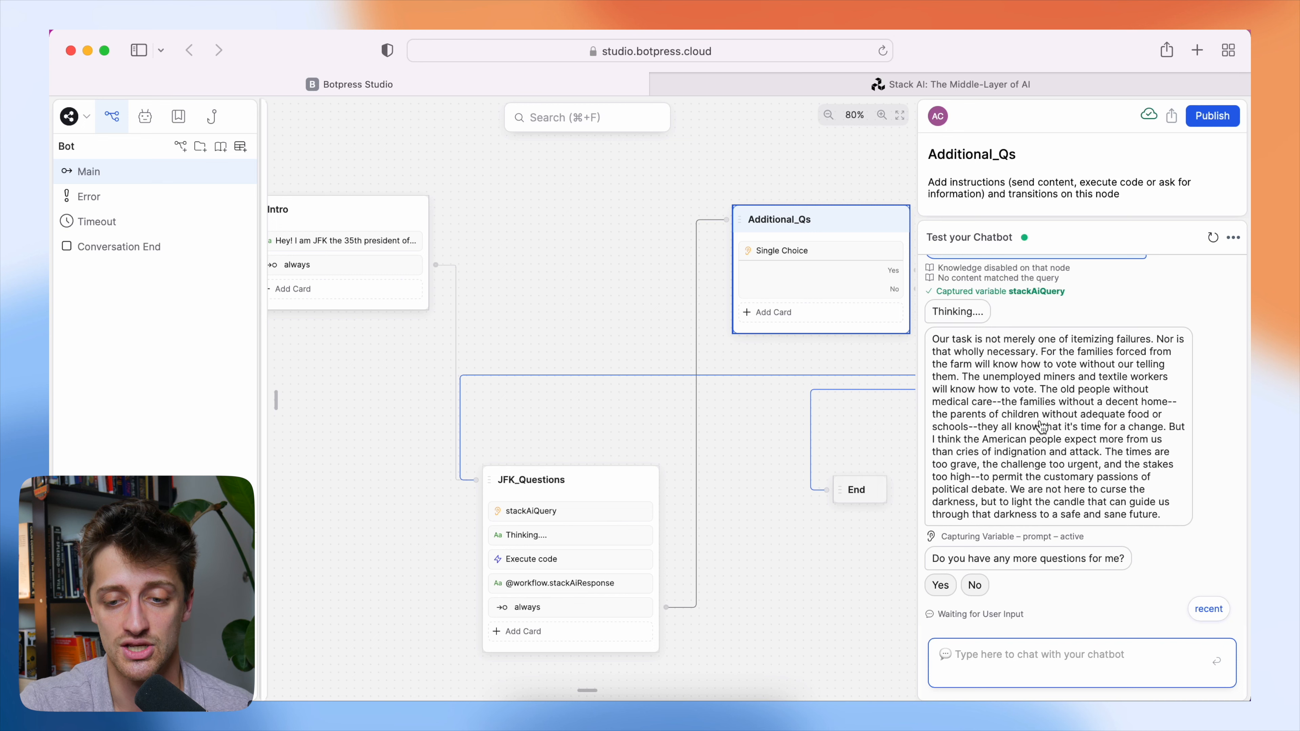
# Answer Yes to having more questions in the test chat and ask "Should we go to the moon?".
pyautogui.click(944, 585)
pyautogui.click(1010, 655)
pyautogui.write('Sho')
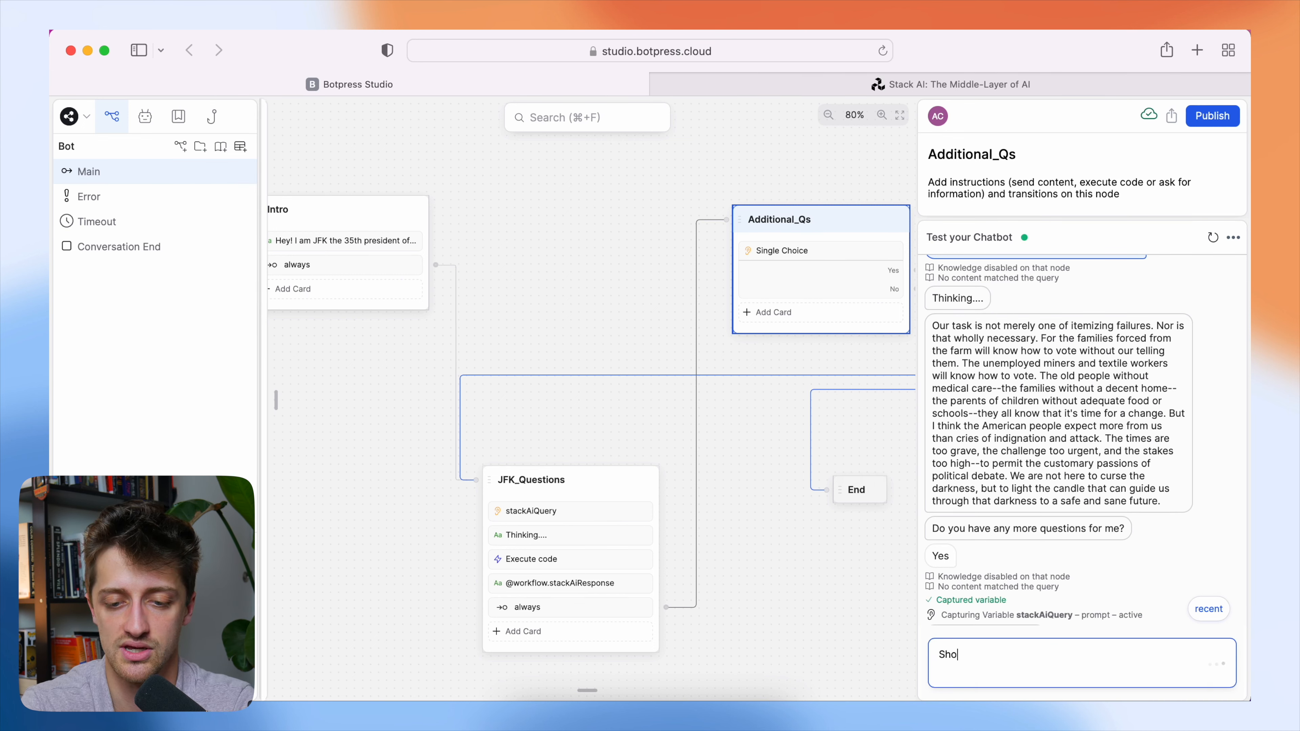
pyautogui.write('uld we go to the moon?')
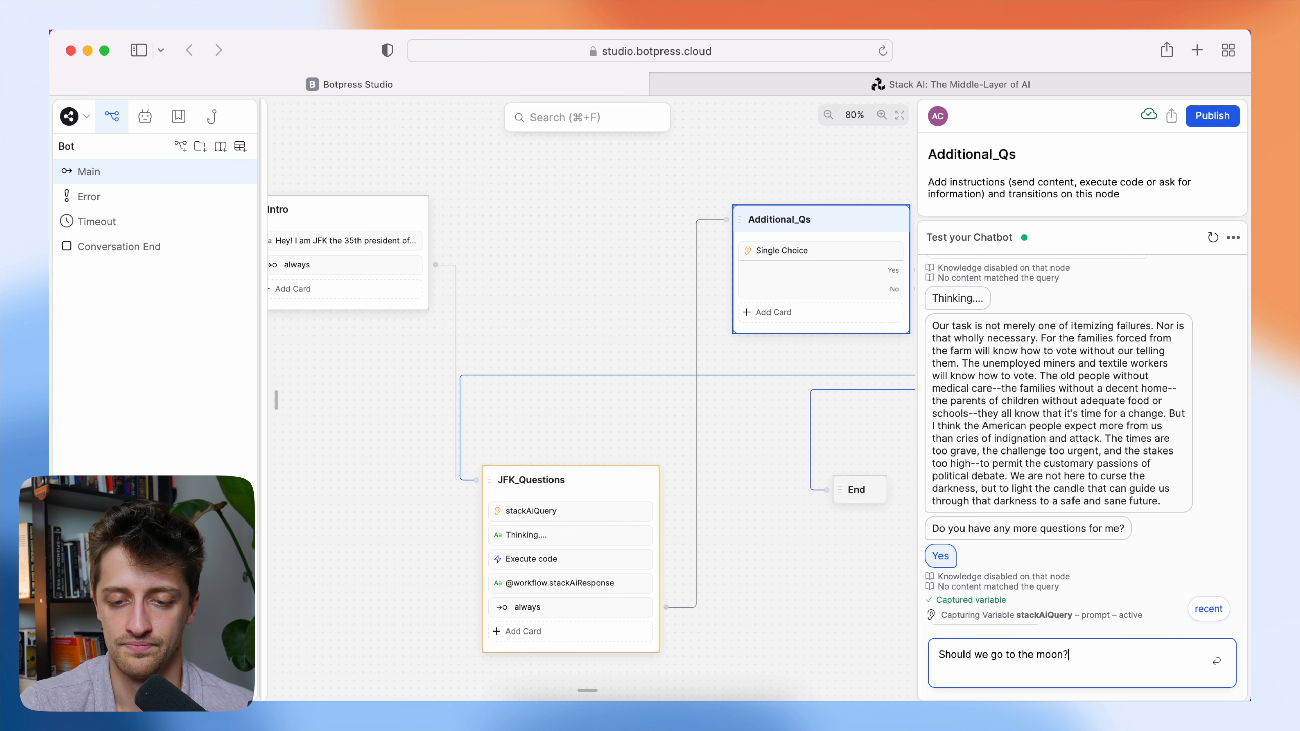
pyautogui.press('Return')
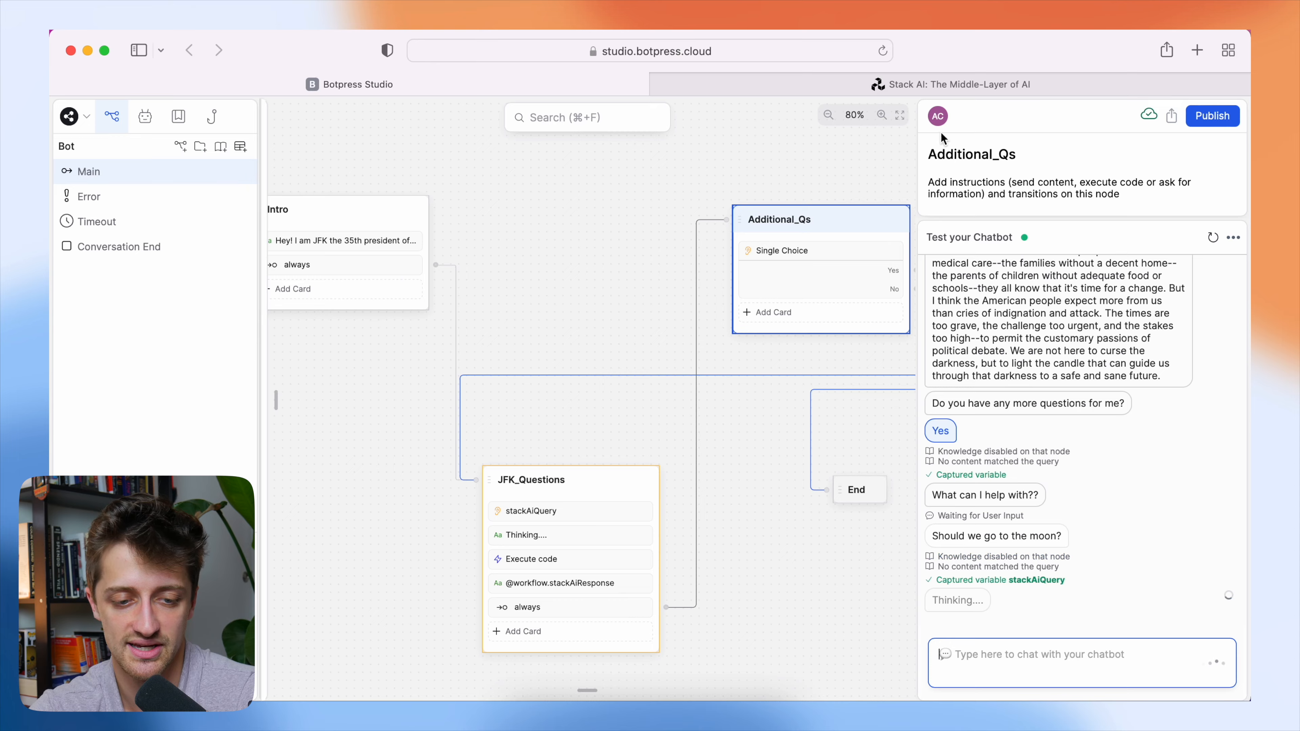
# Look at the Stack AI workflow, return to the Botpress test chat, and answer No to having more questions.
pyautogui.click(920, 76)
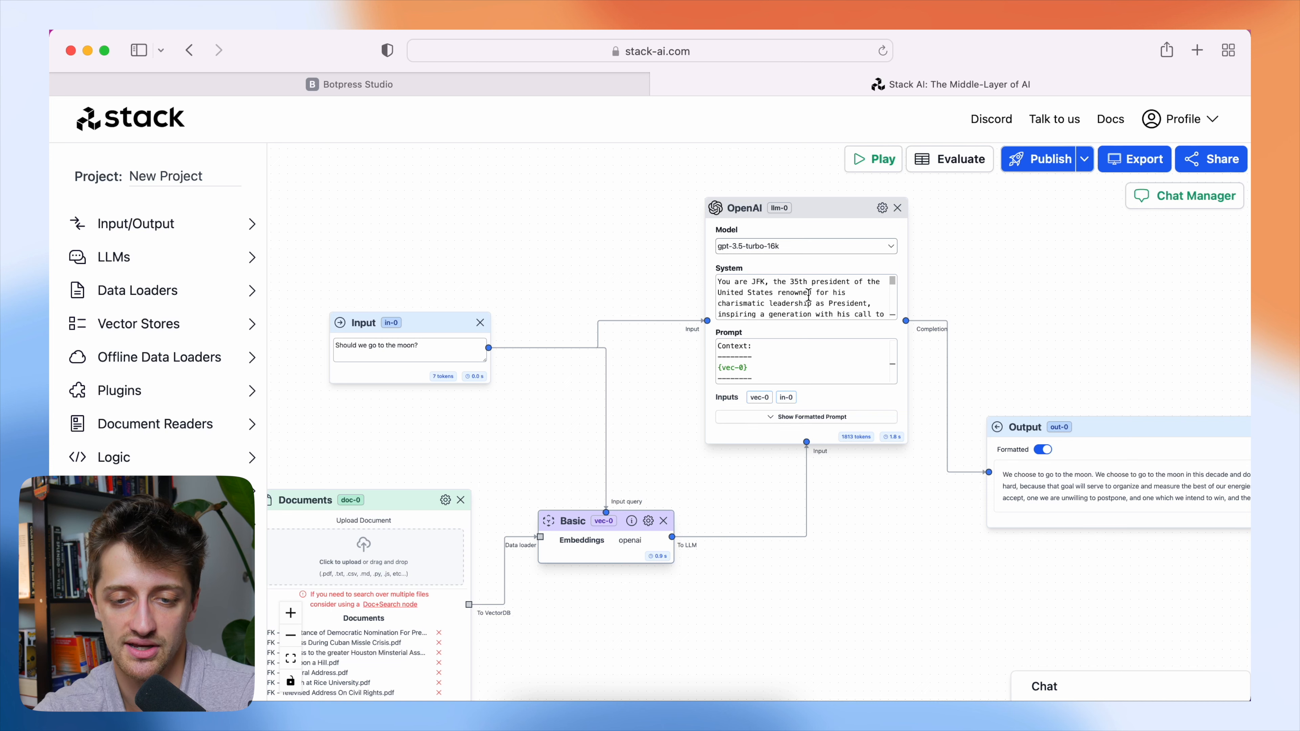
pyautogui.click(542, 91)
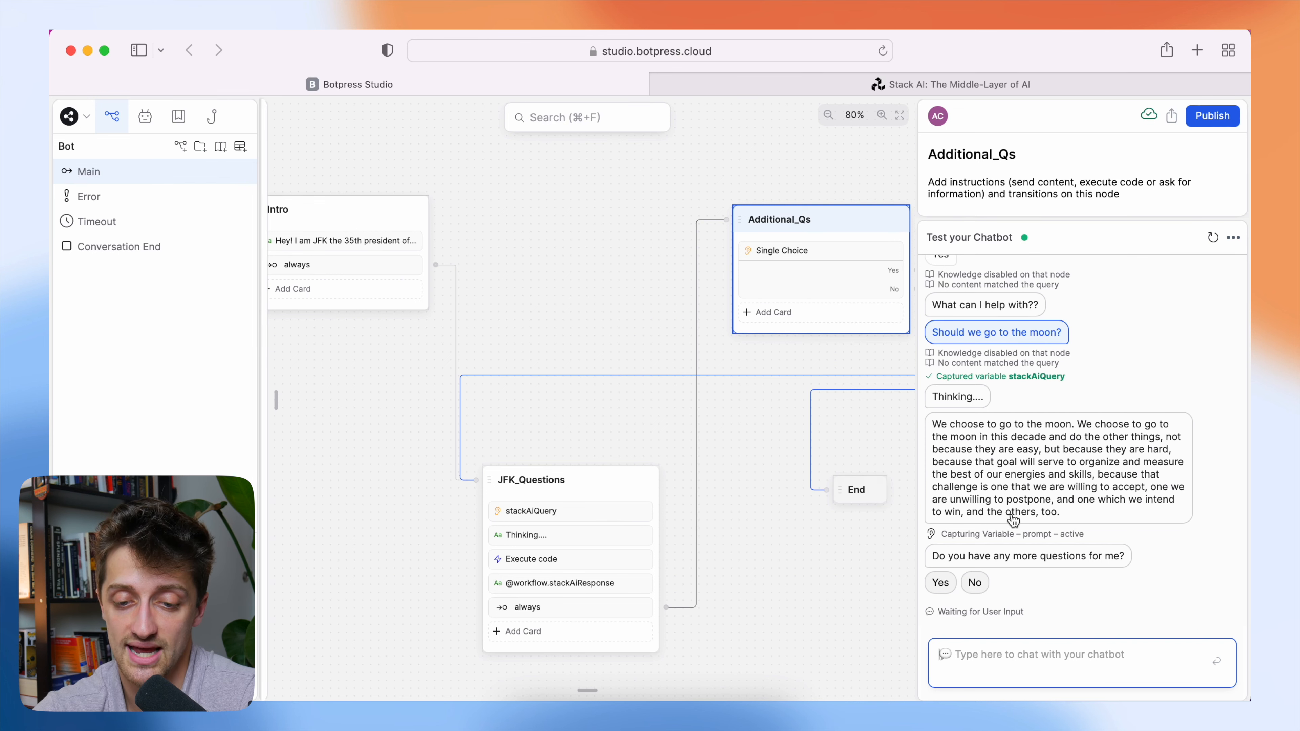
pyautogui.click(977, 583)
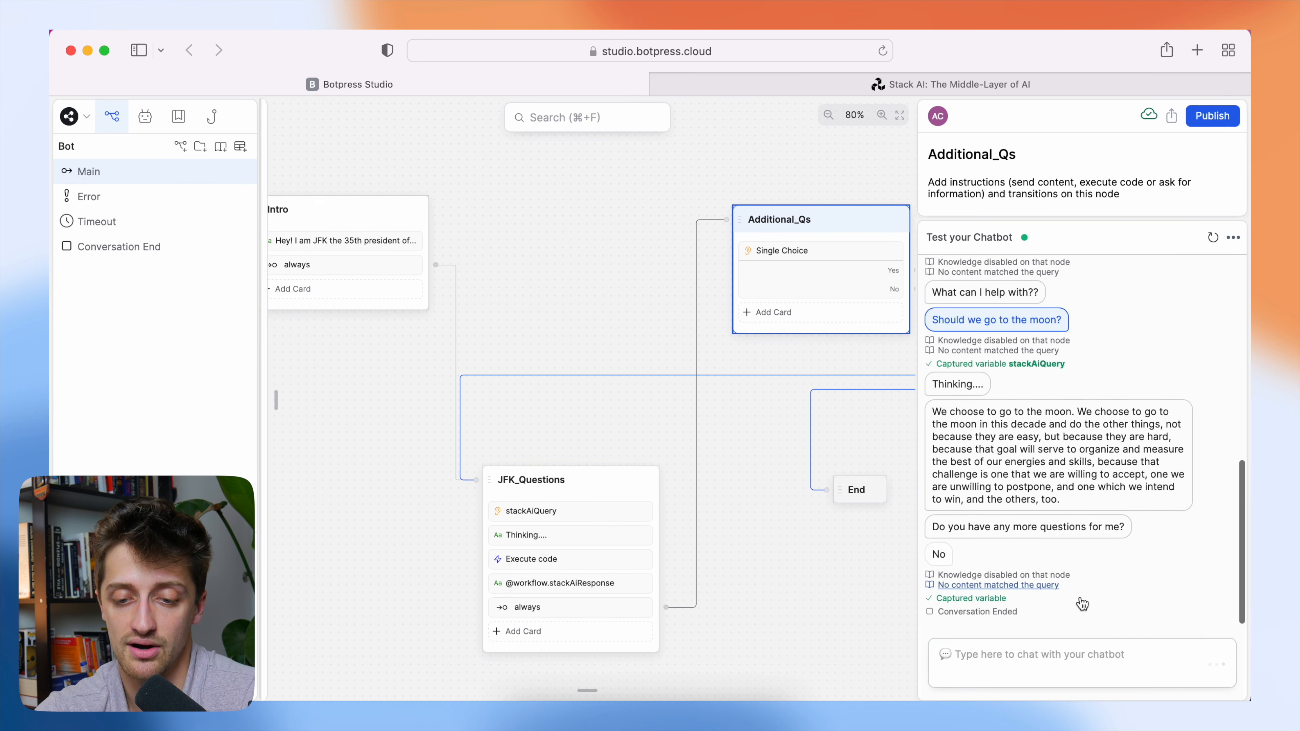